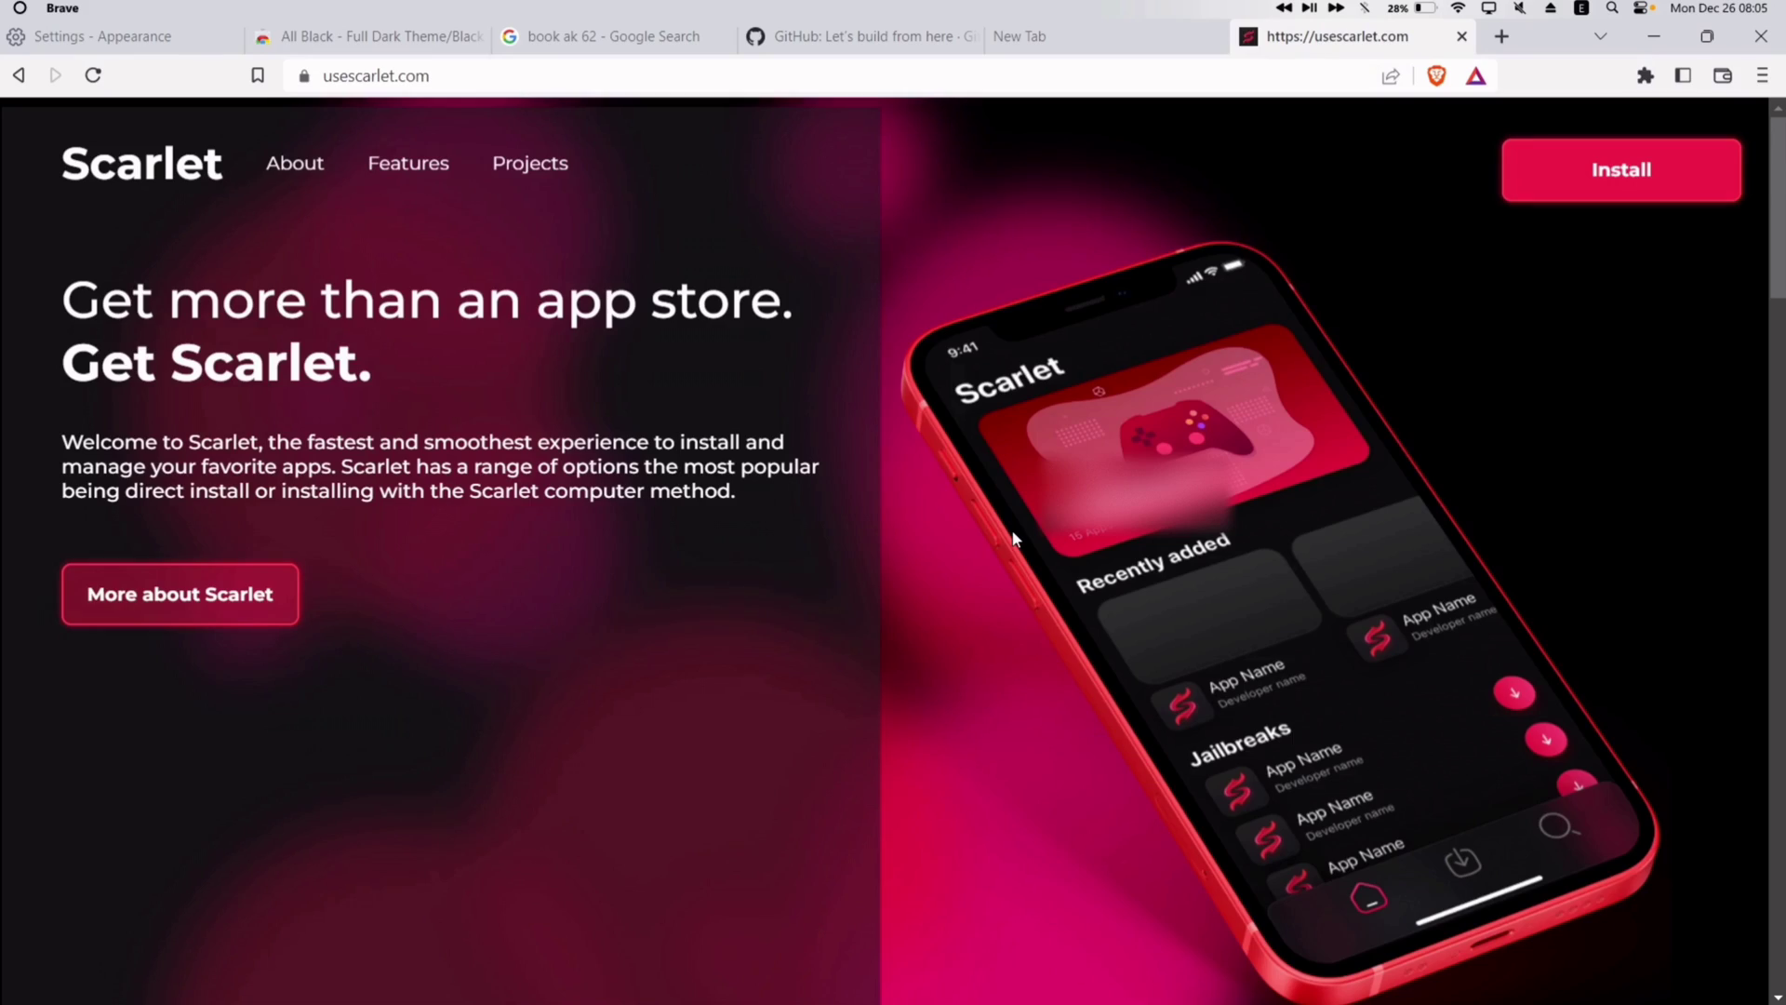
- Open Scarlet's install page from the Install button at the bottom of usescarlet.com
scroll(1014, 538, down, 3)
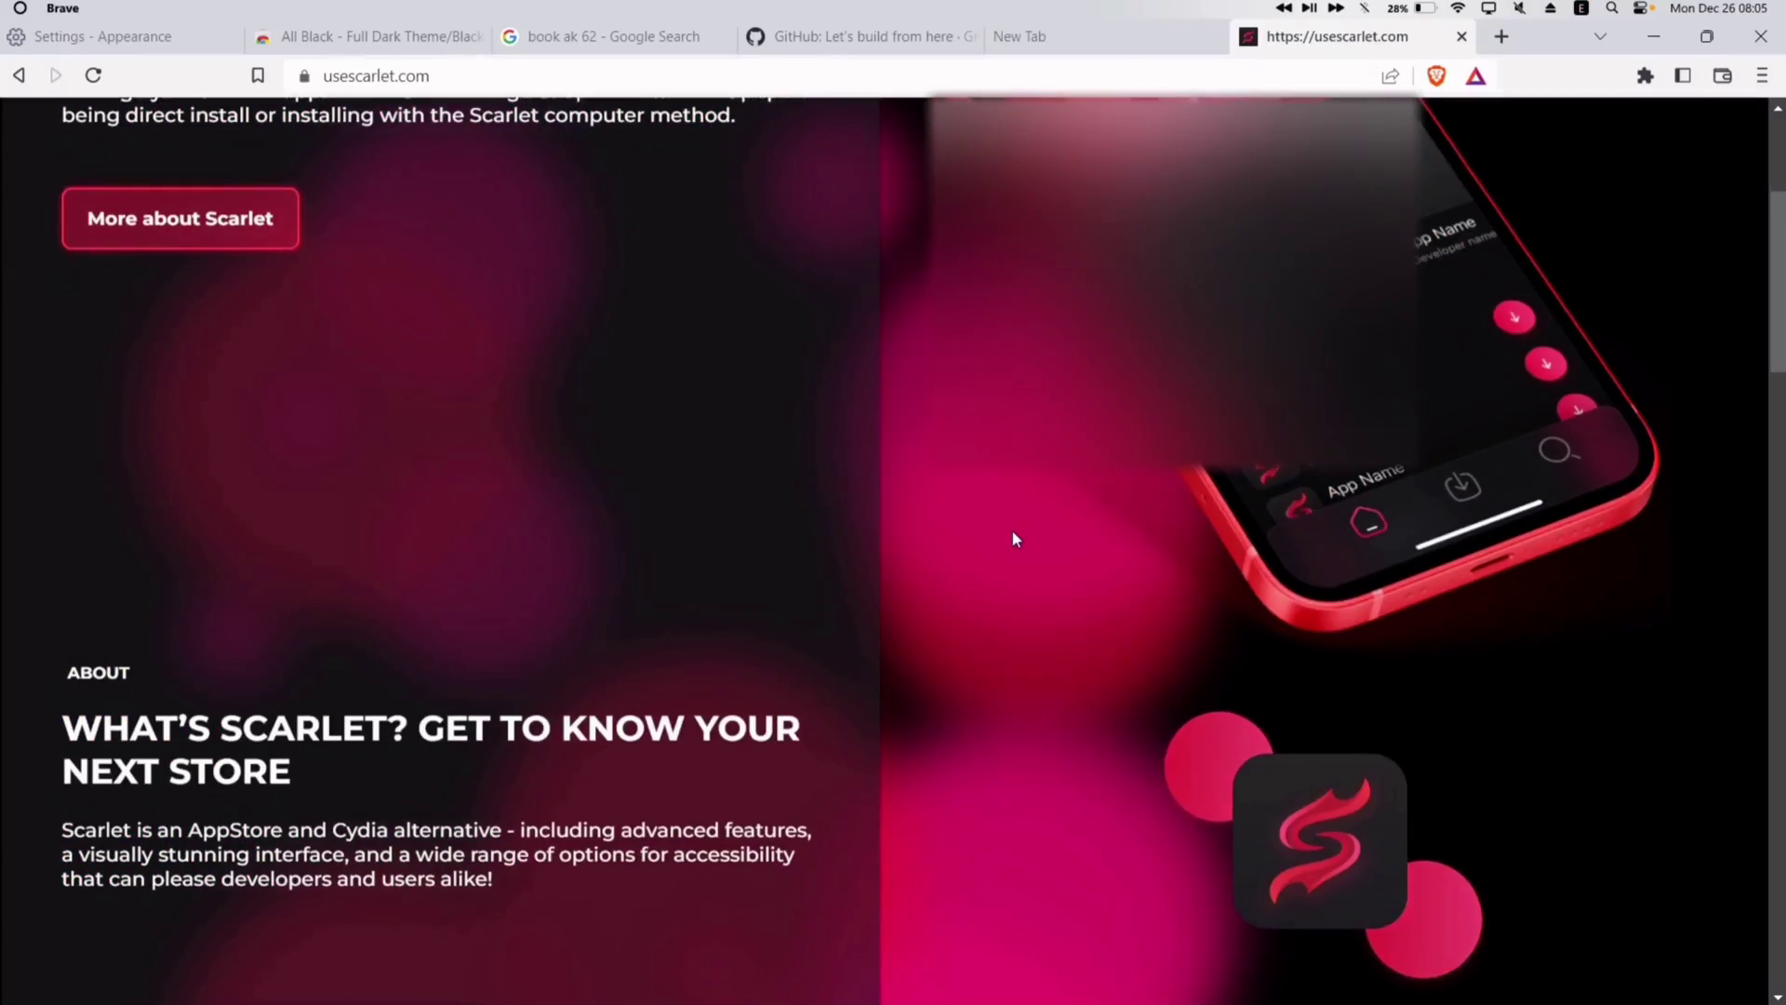
scroll(1014, 536, down, 5)
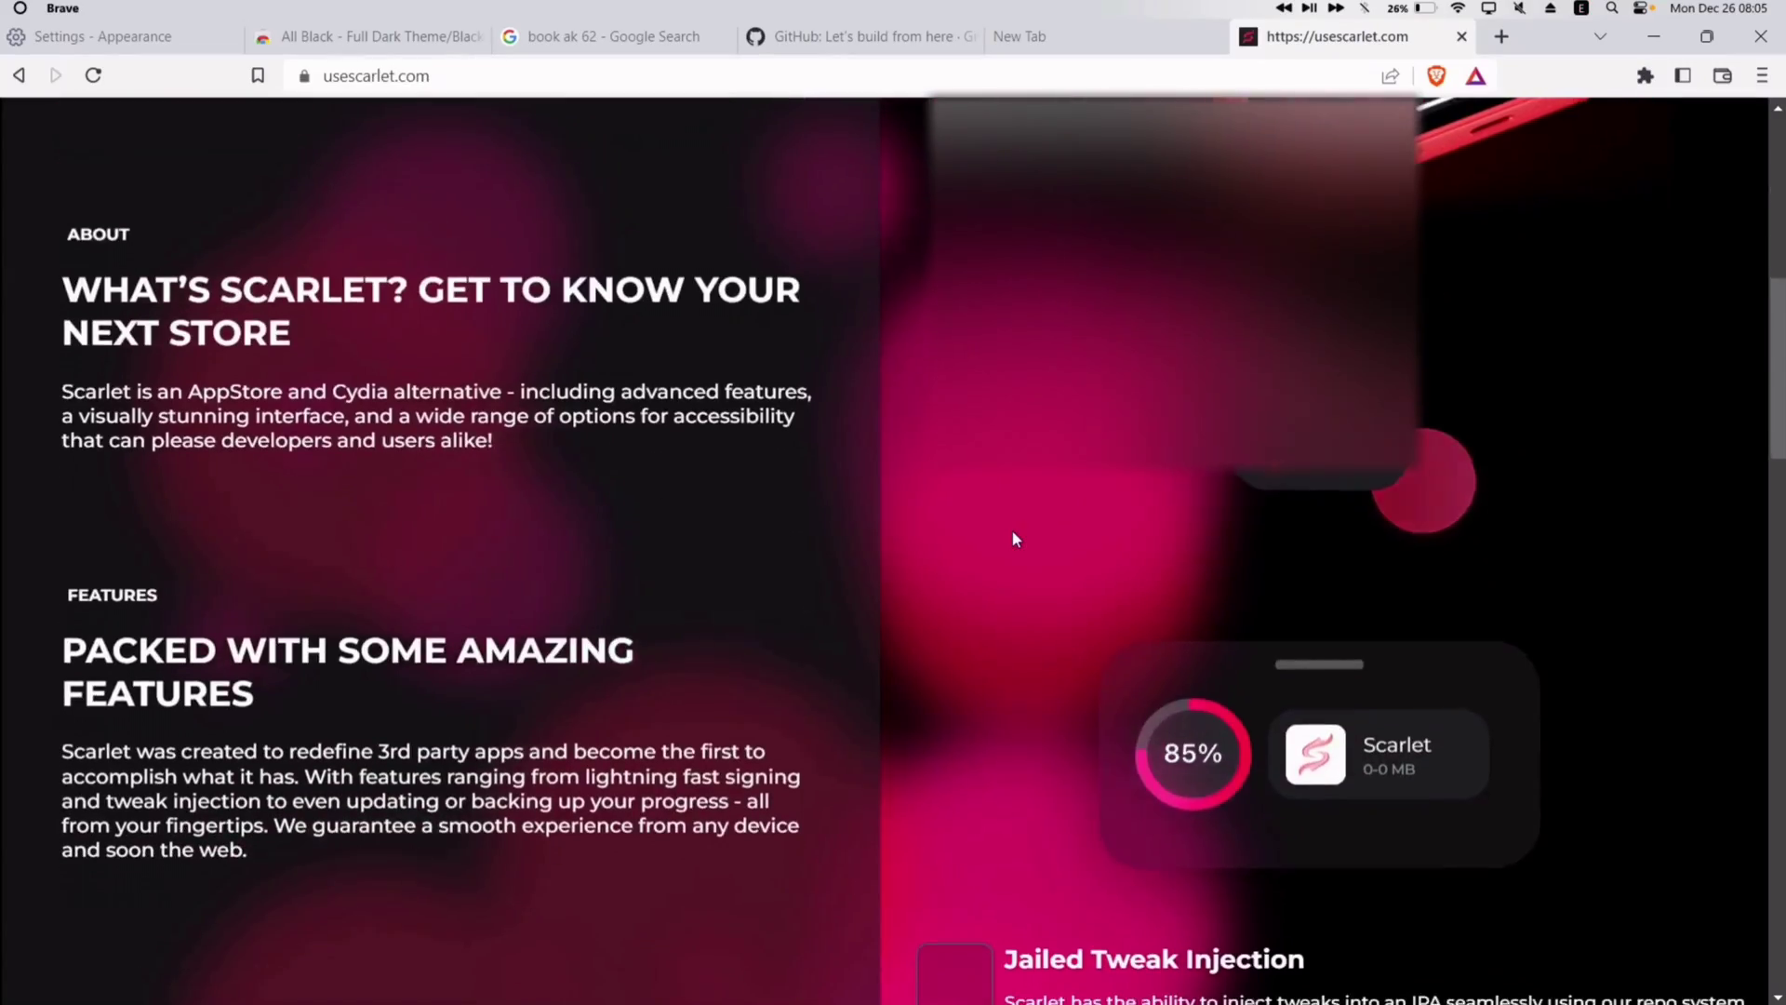
scroll(1013, 531, down, 10)
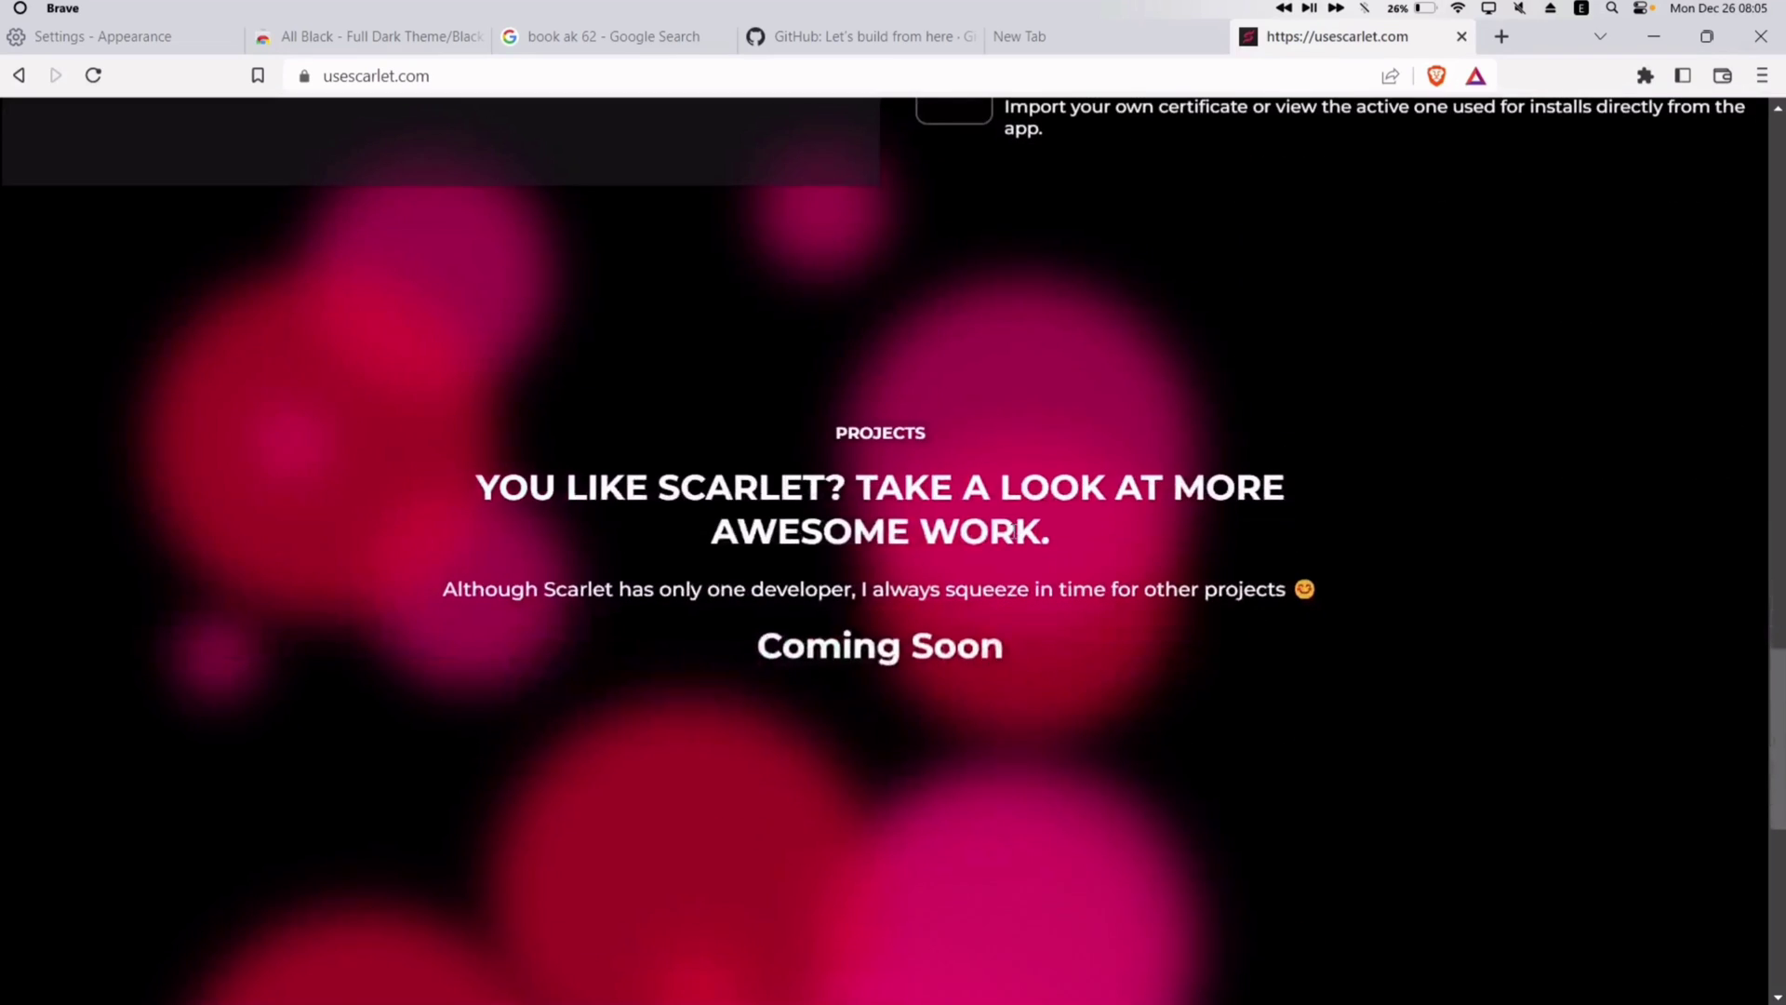
scroll(1012, 532, down, 8)
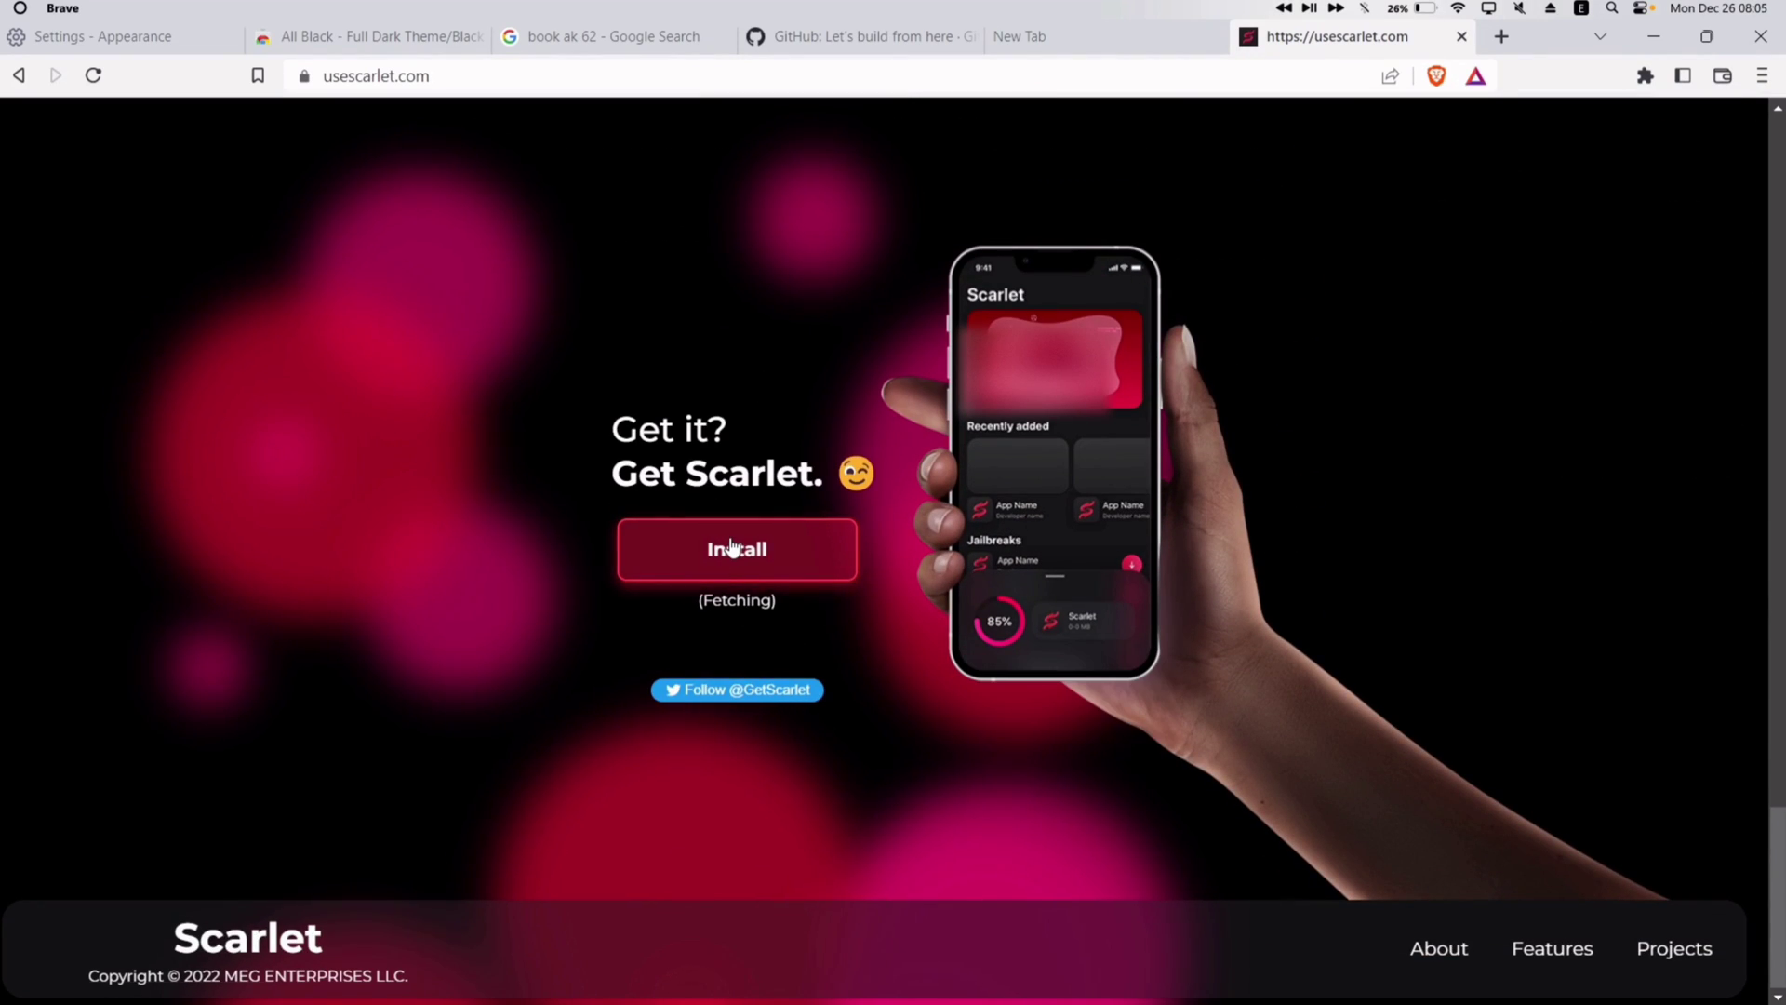
click(733, 547)
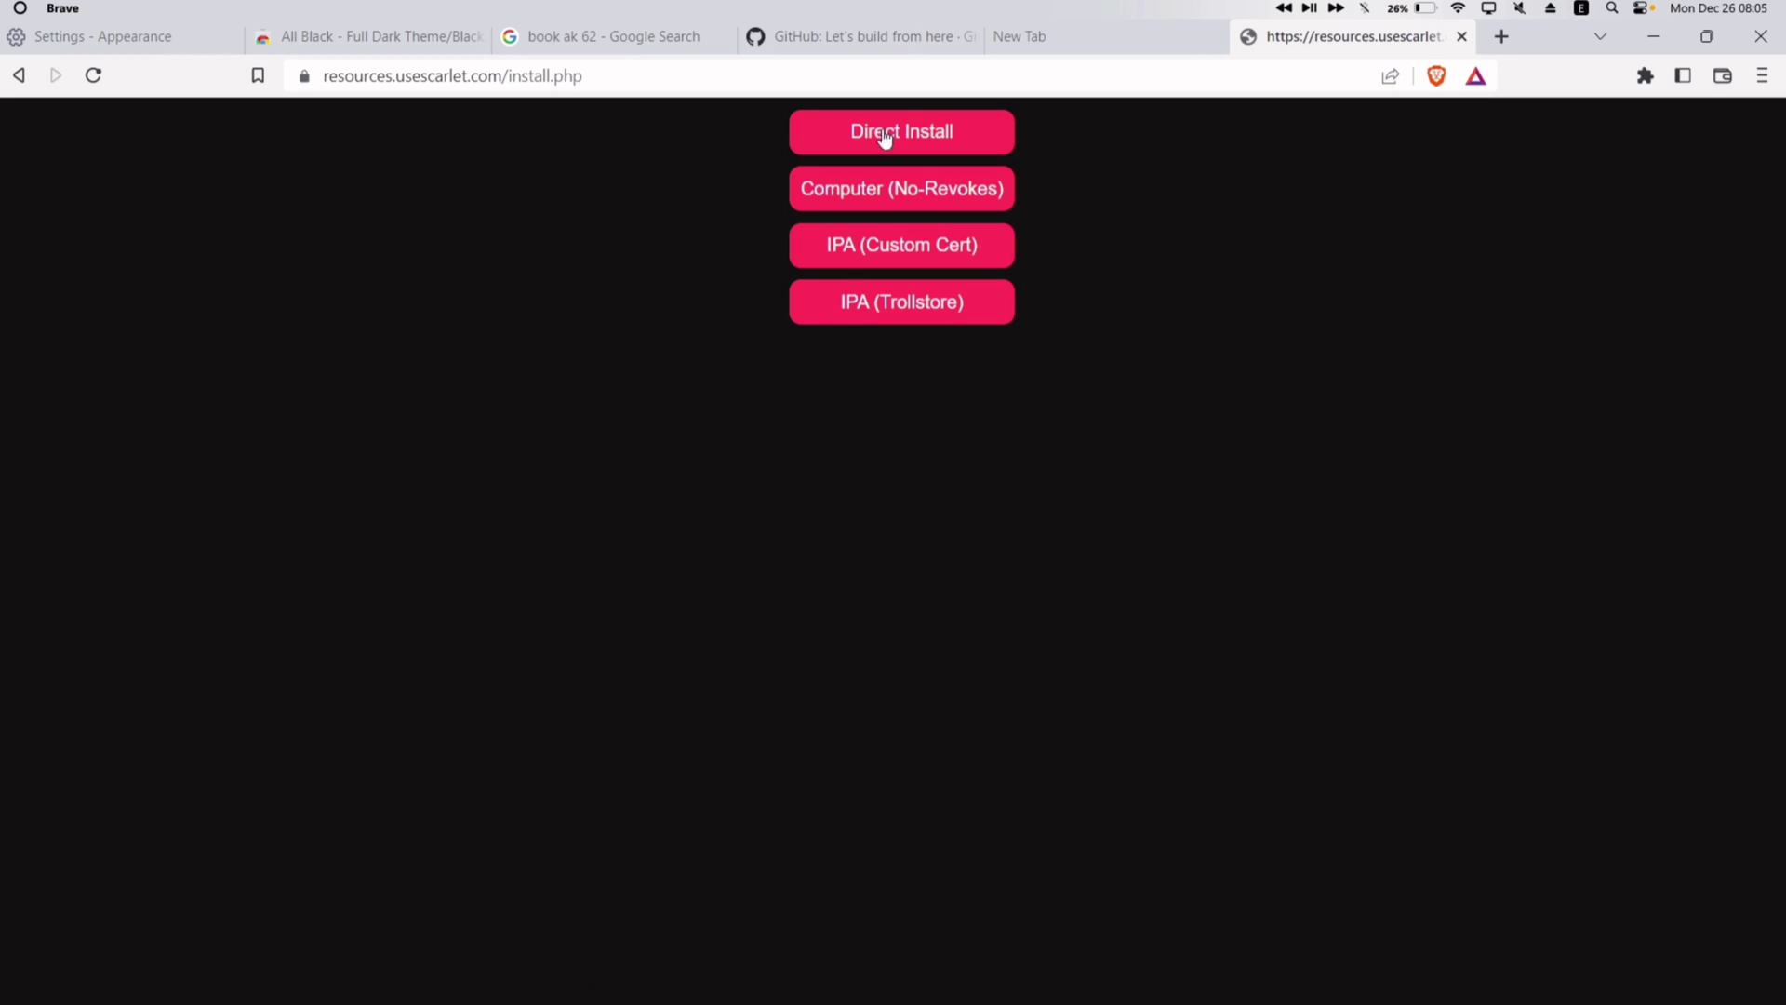
- Pick Computer (No-Revokes), then follow DebProvision's Install iTunes link to Apple's Windows 10 page
click(921, 191)
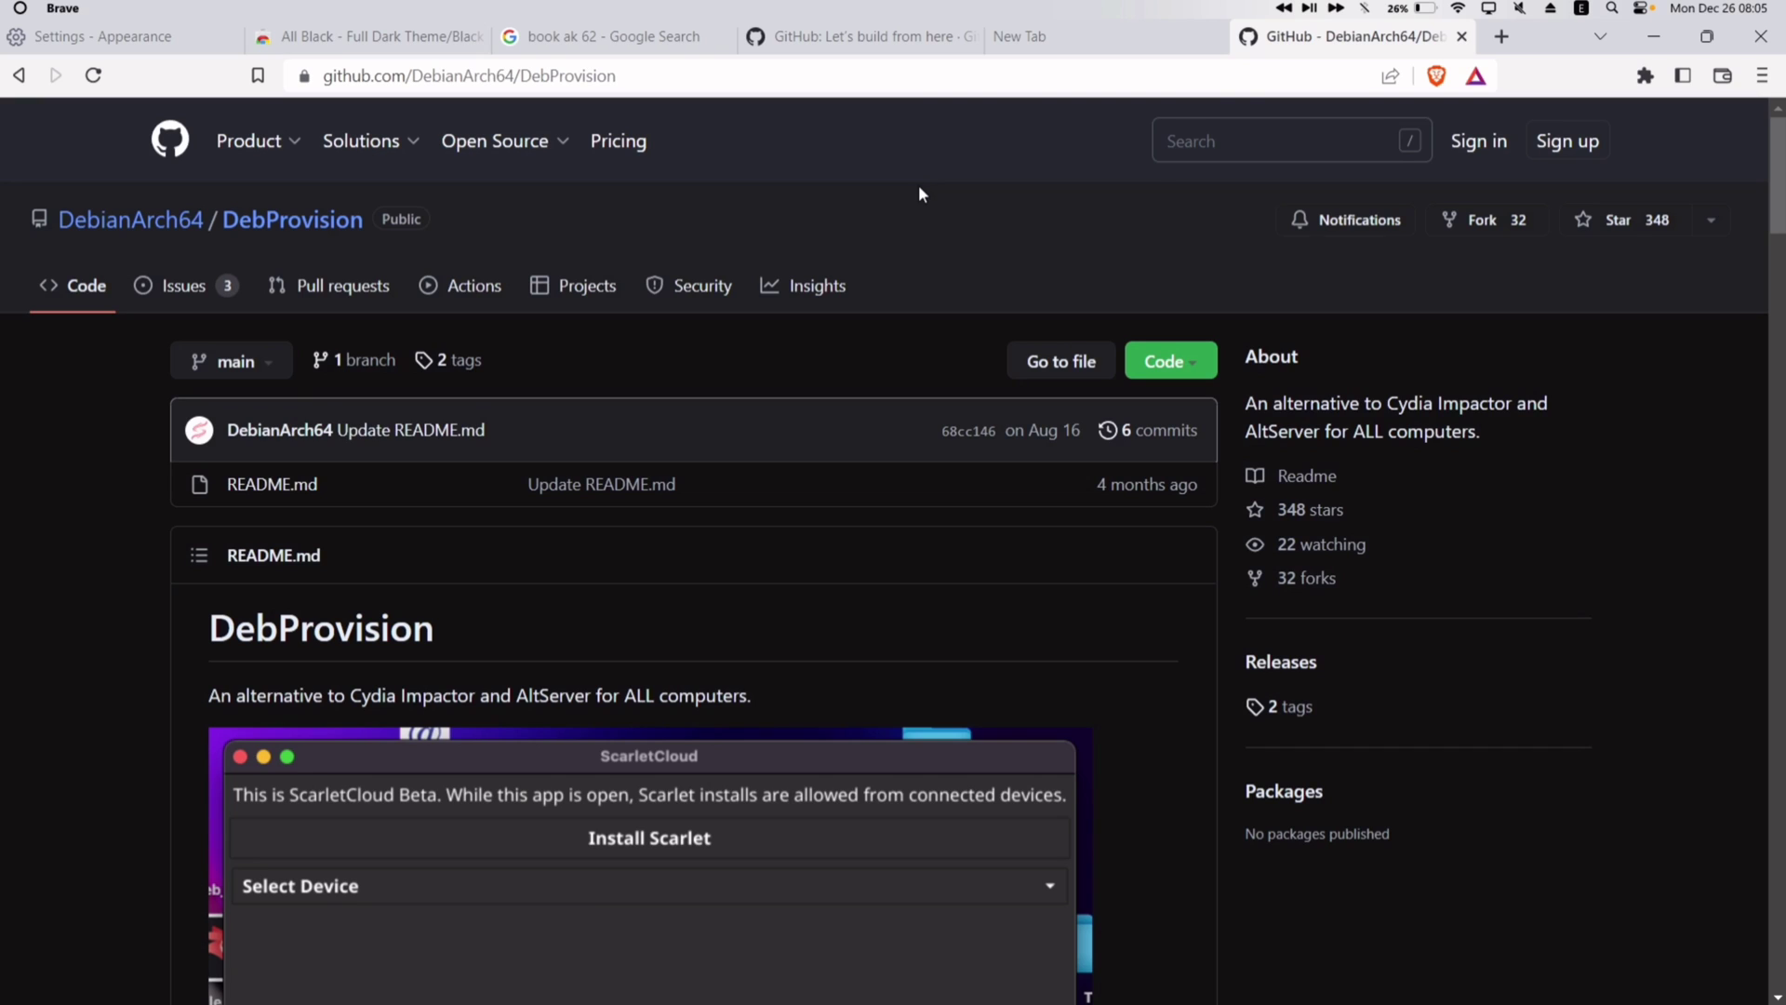
scroll(864, 420, down, 10)
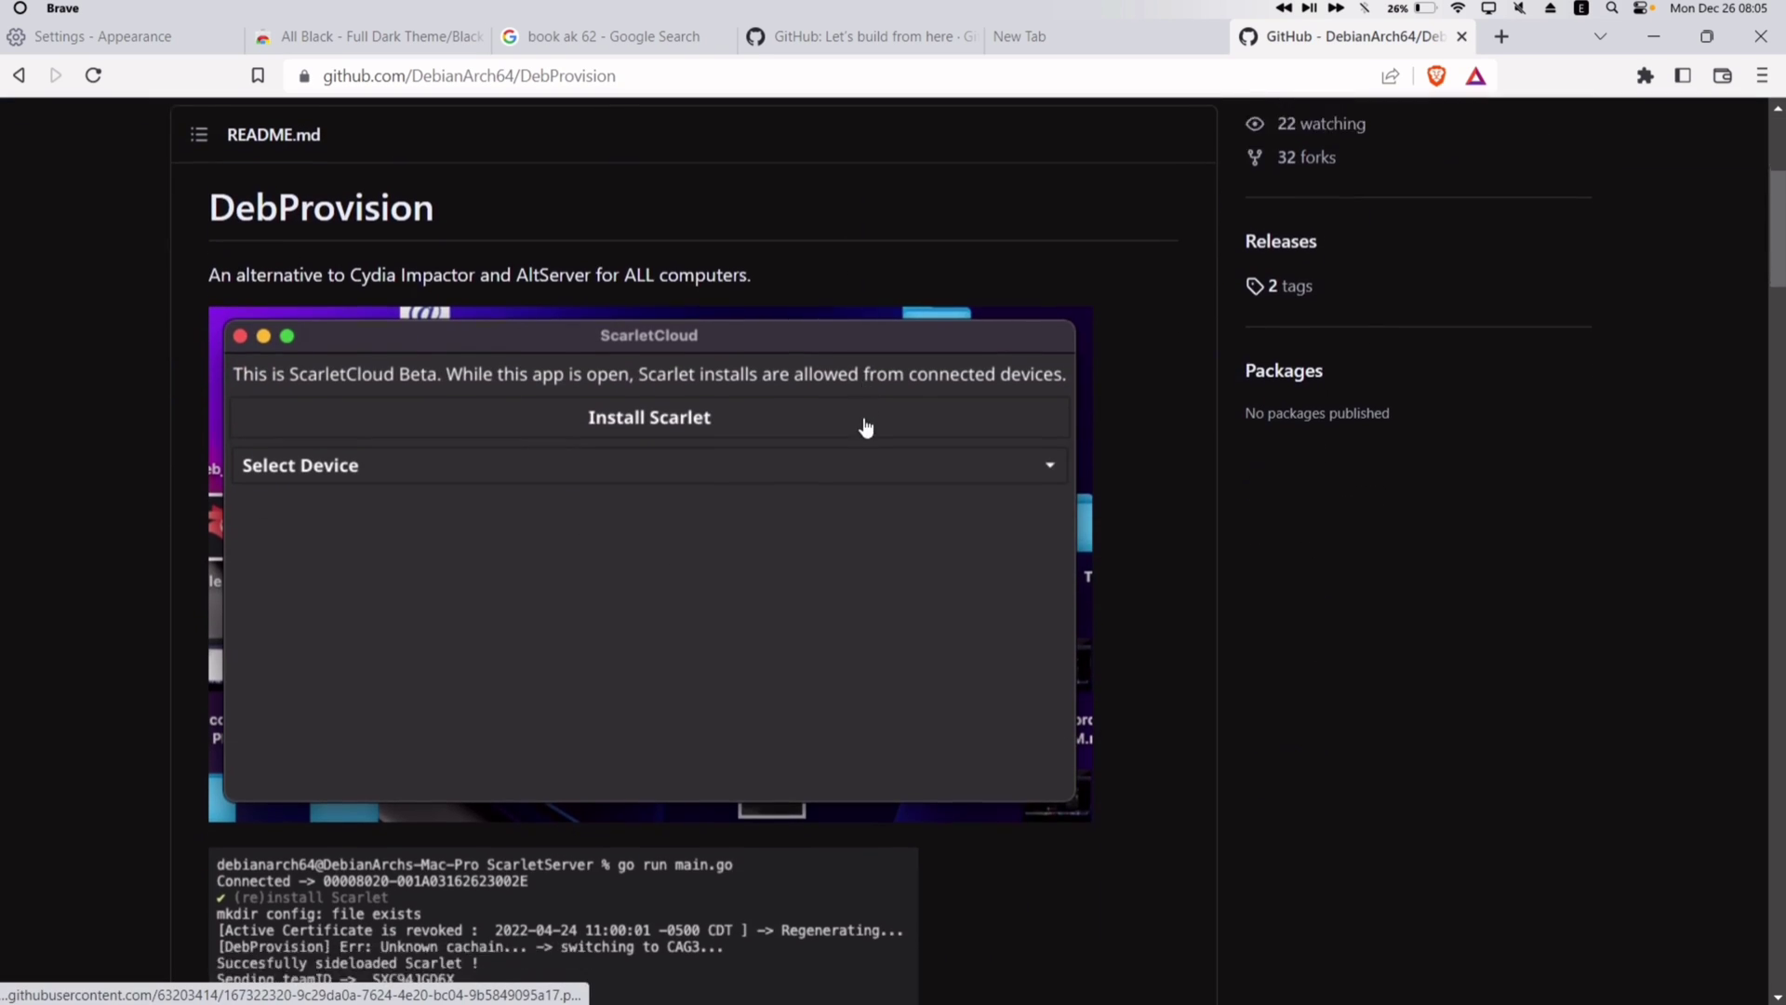
scroll(864, 425, down, 10)
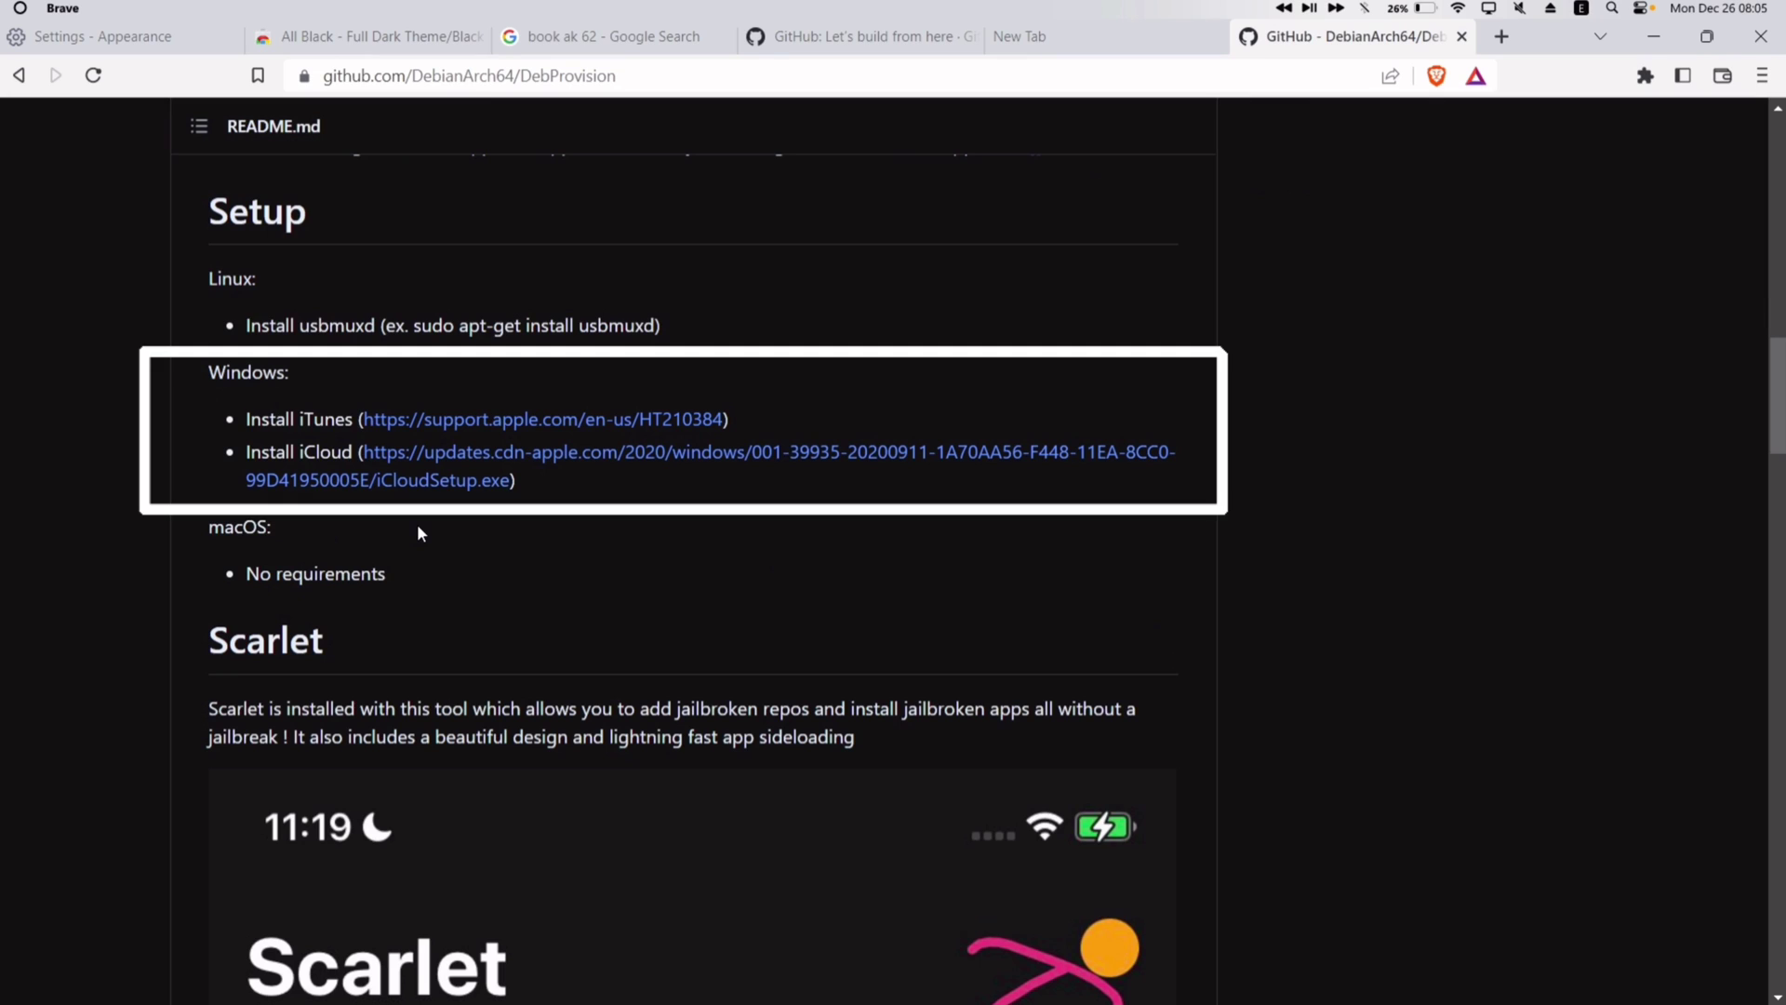
click(475, 426)
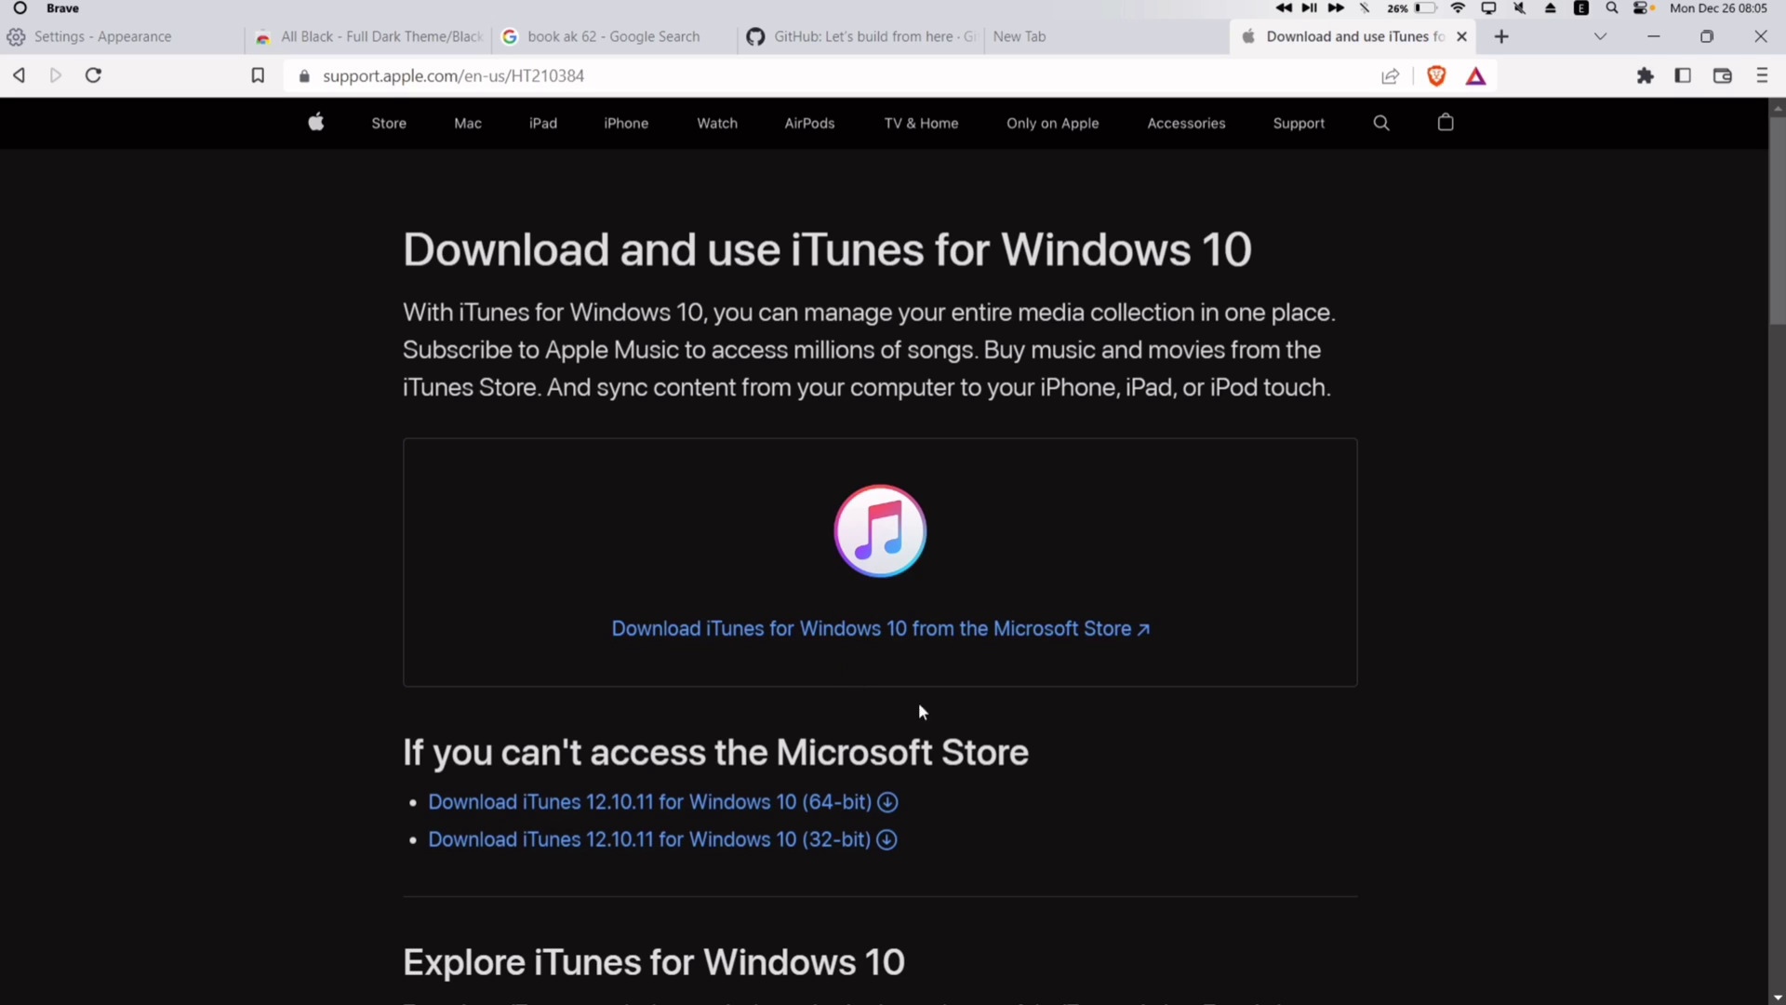
- Open the iTunes listing in the Microsoft Store app via Get in Store app
click(989, 632)
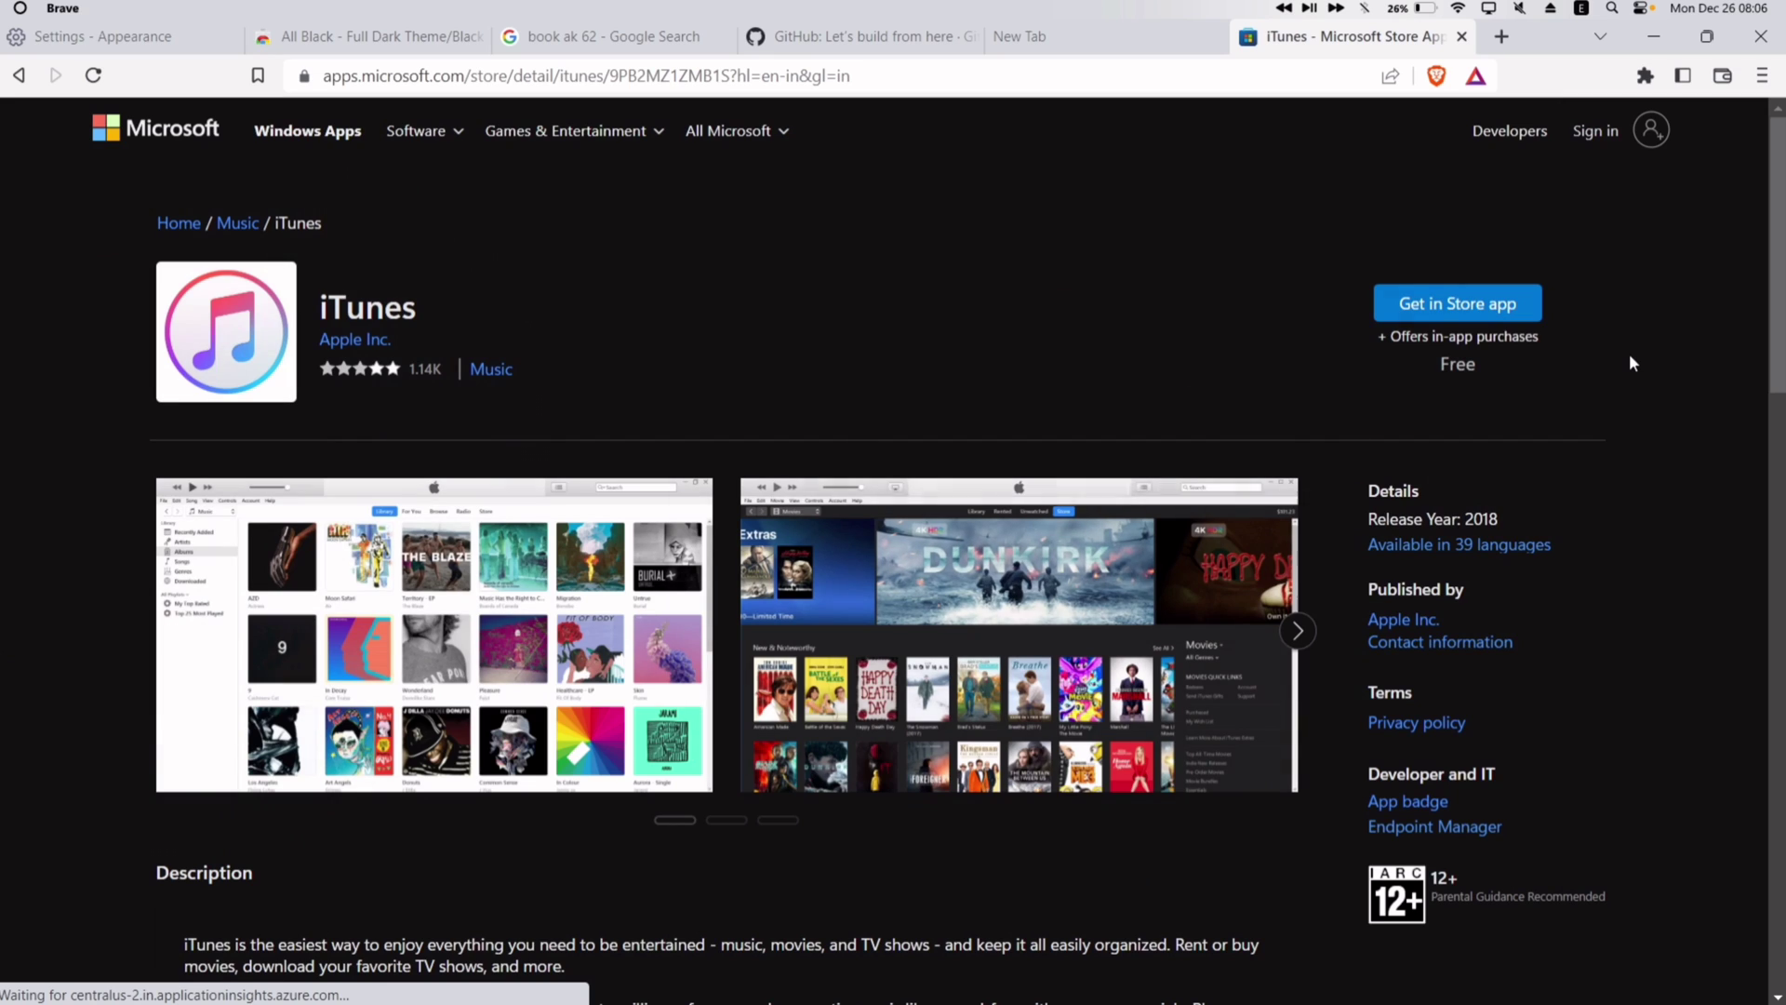
click(1473, 321)
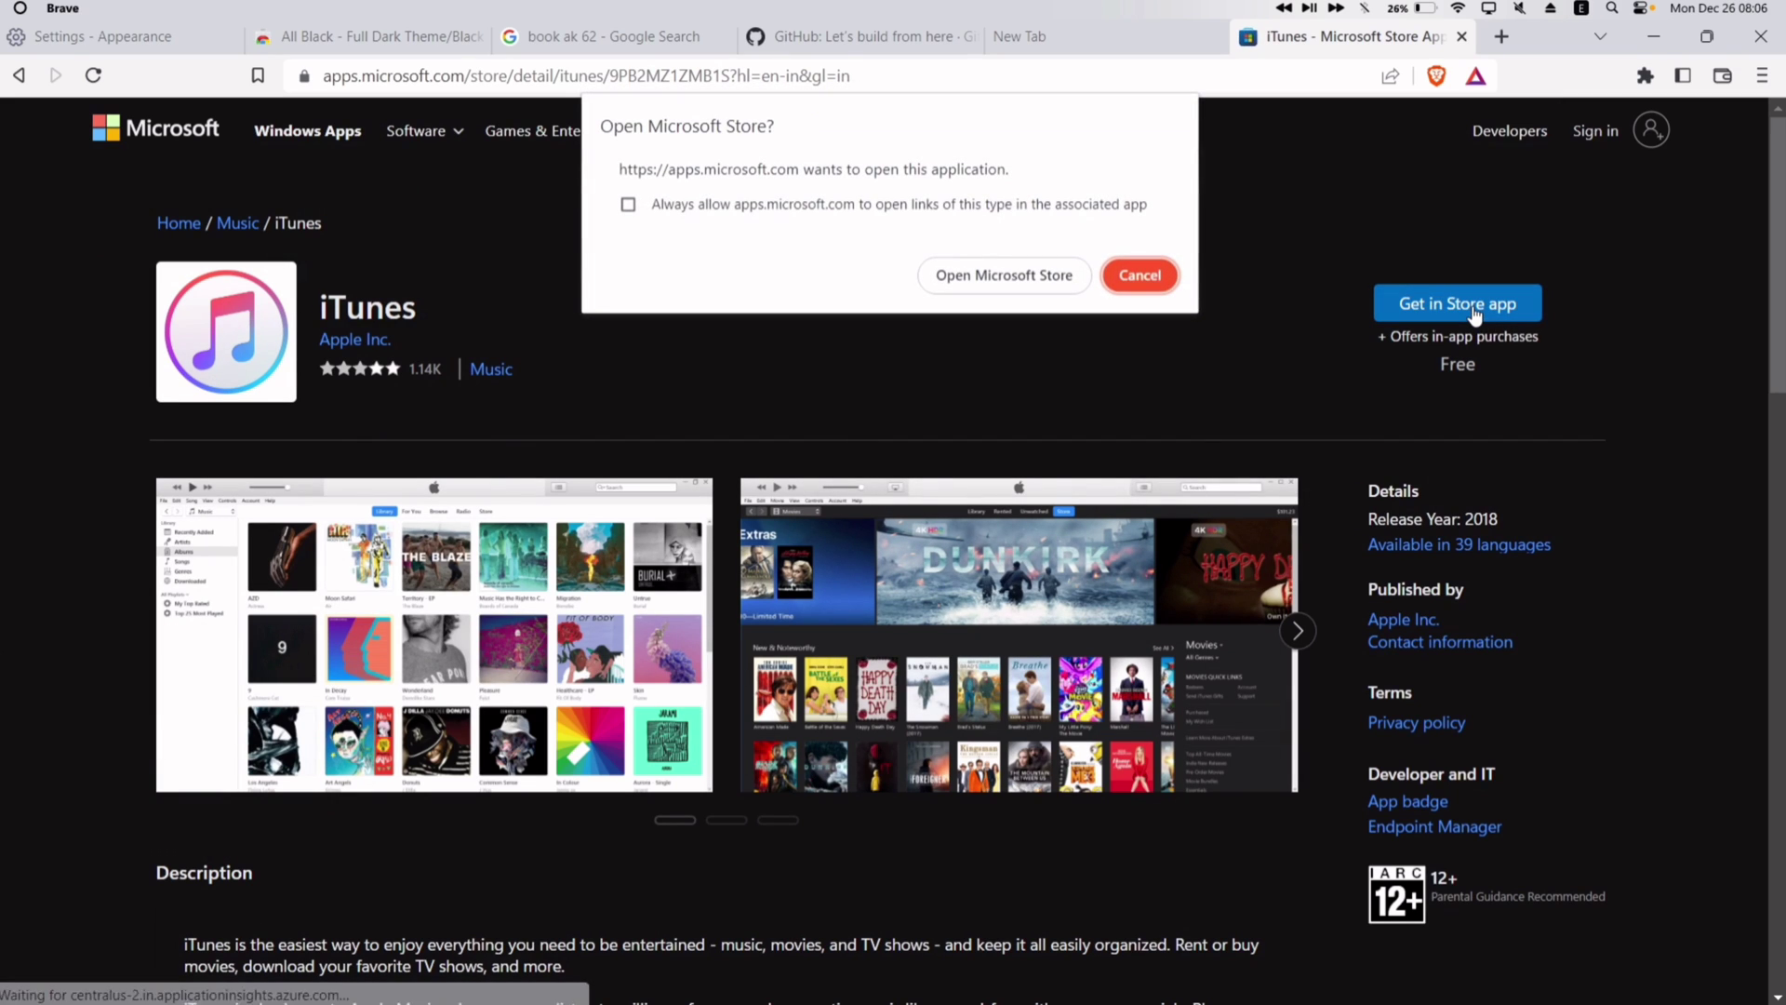
click(998, 267)
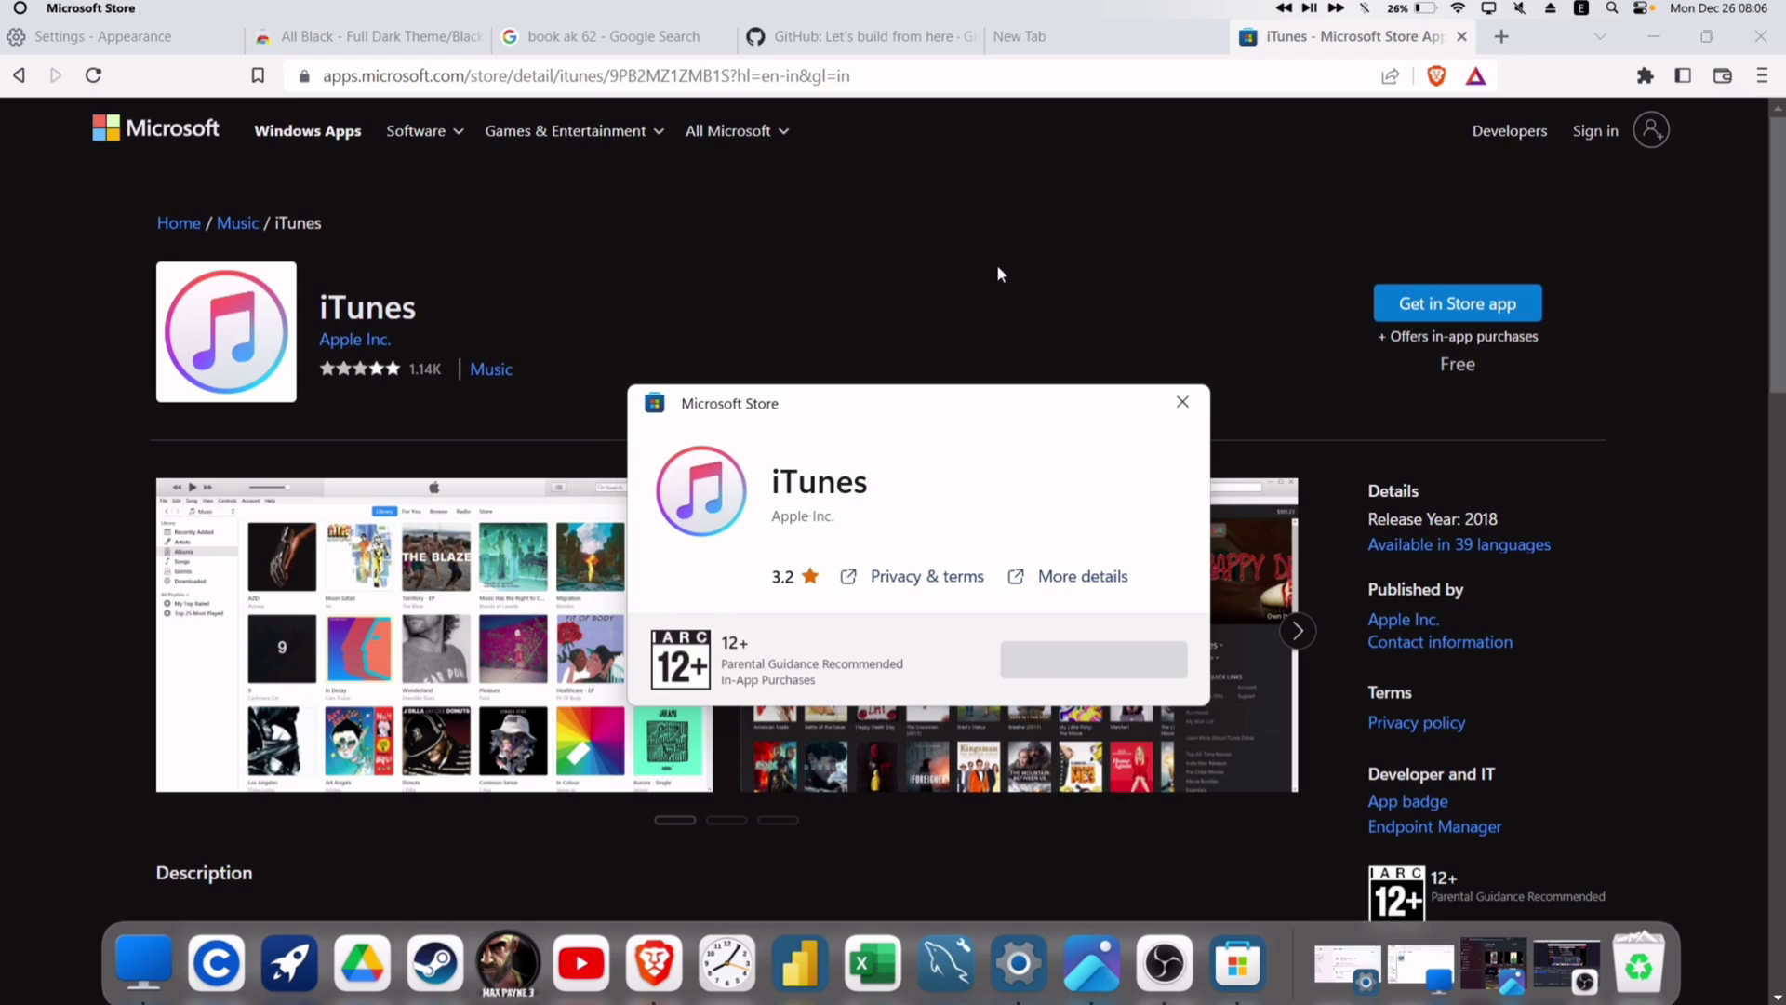
- Install iTunes from Microsoft Store and open it on the Music library
click(1133, 651)
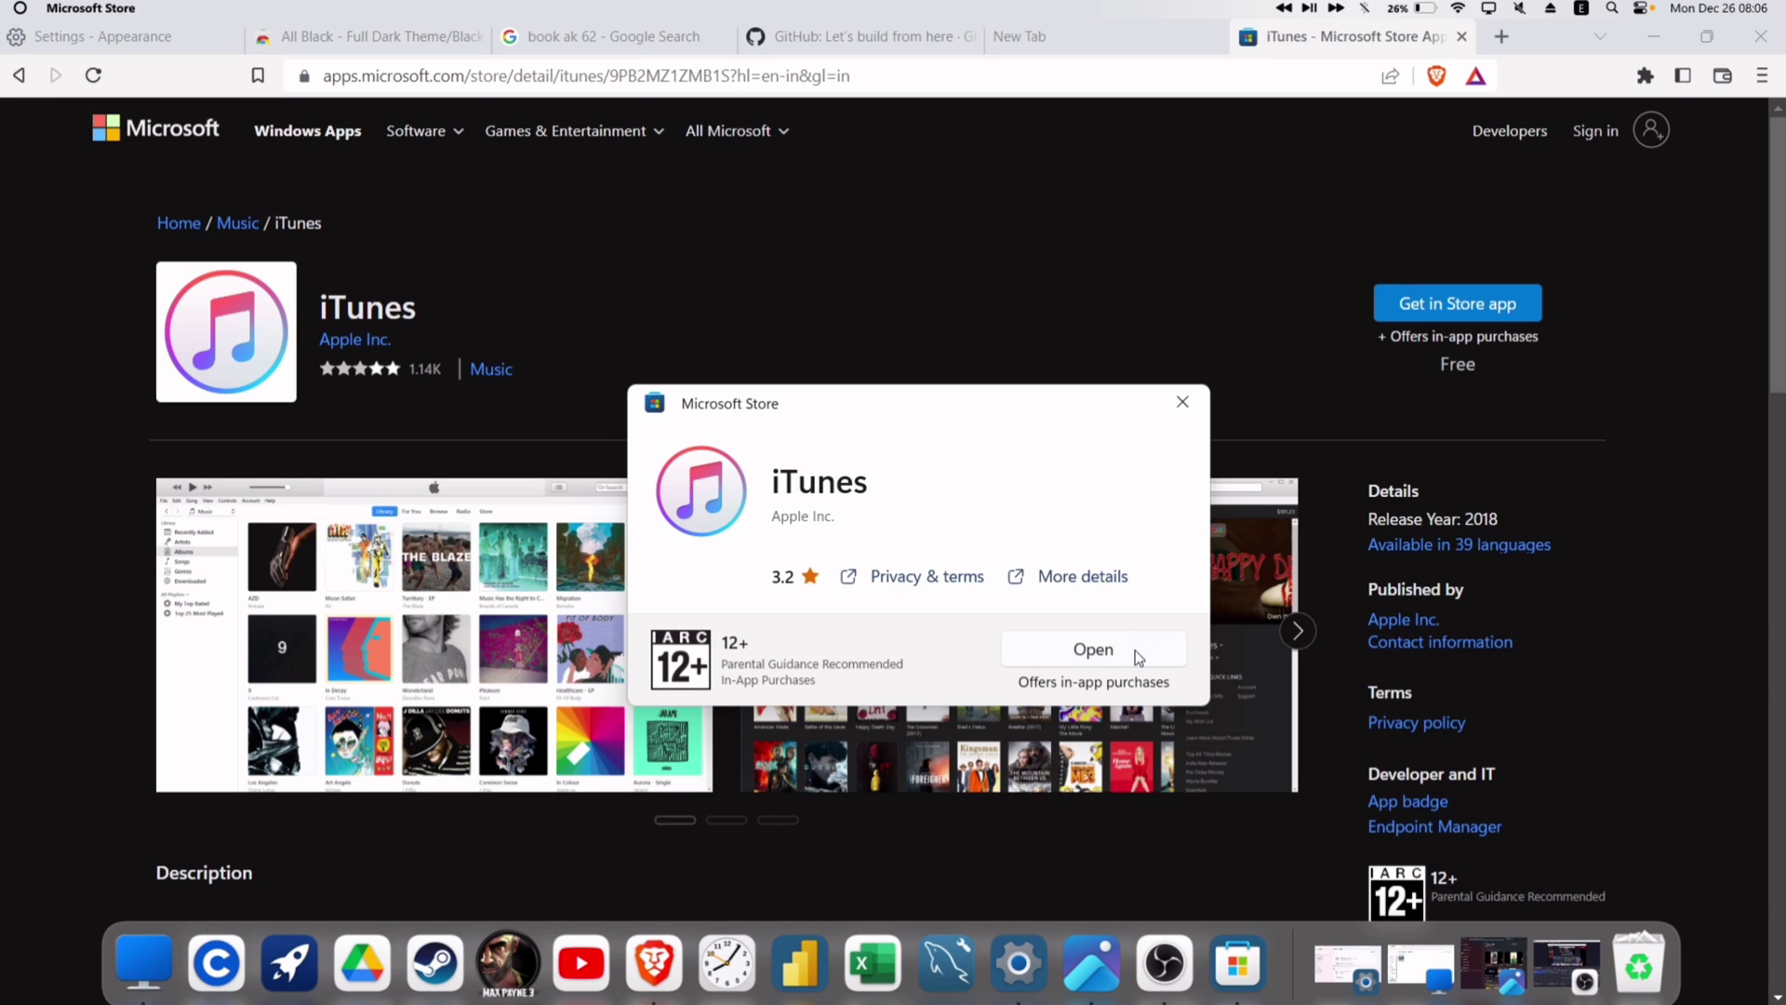
click(1093, 649)
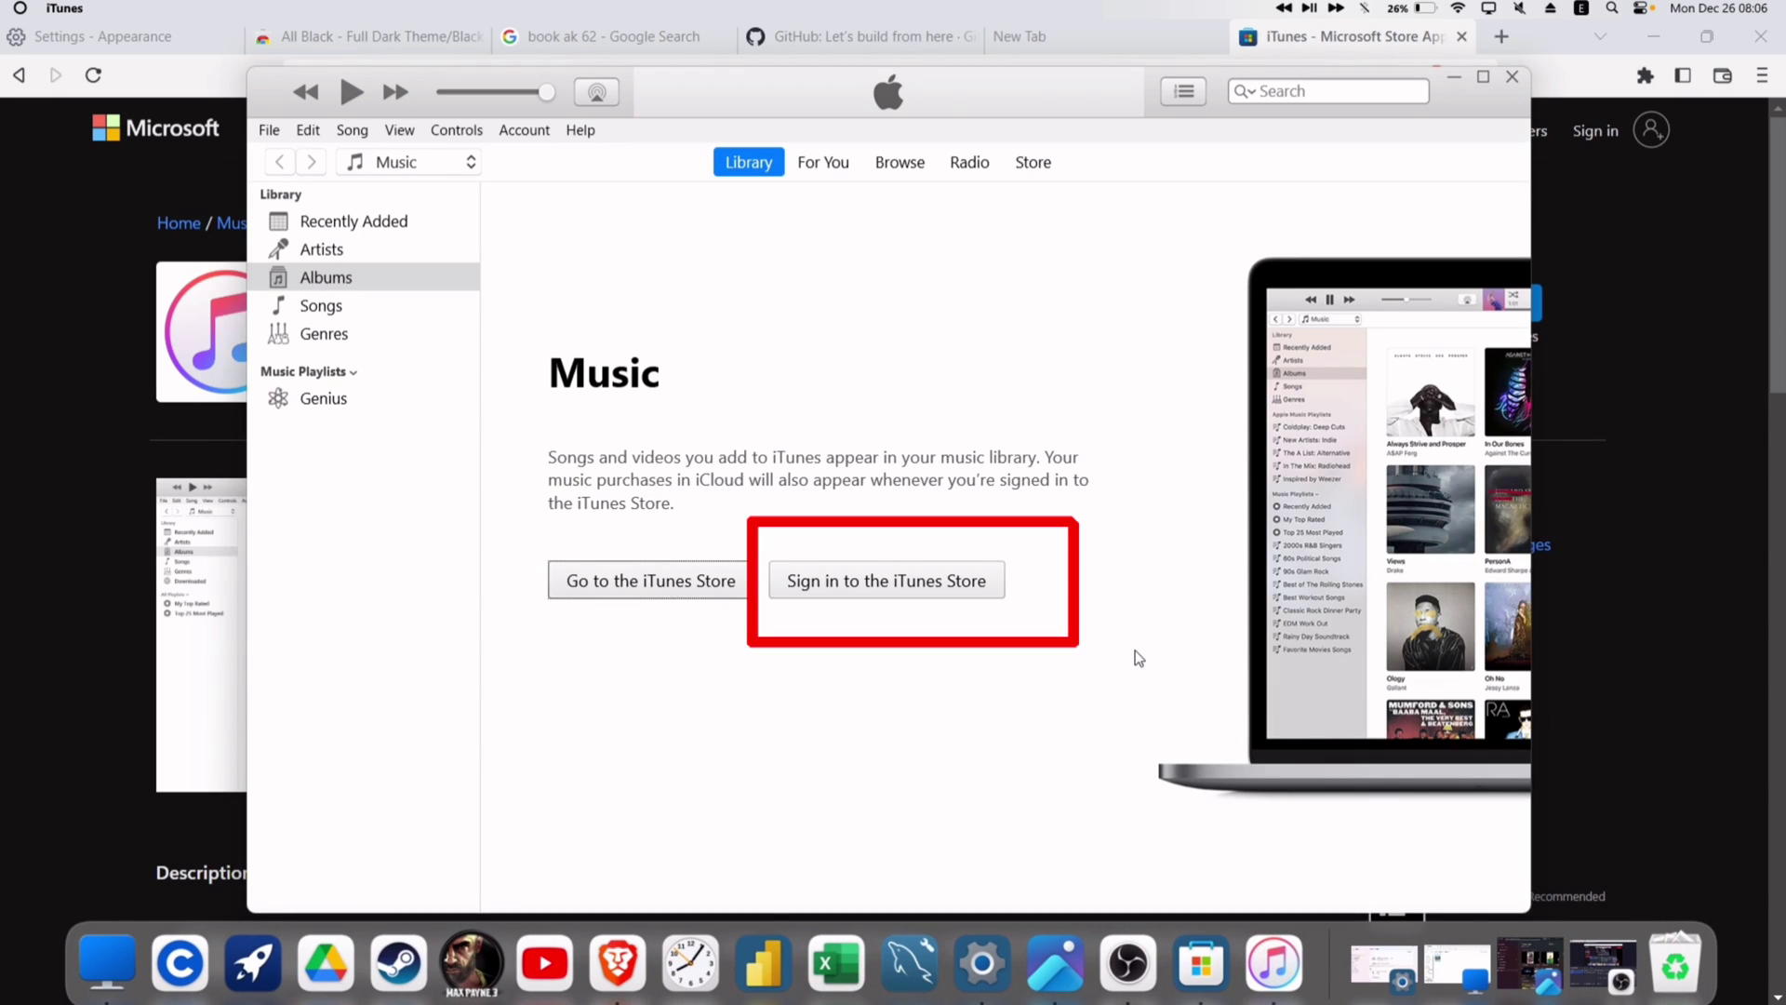
- In the iTunes Store, authorize this computer via Account > Authorizations with the Apple ID password
click(902, 585)
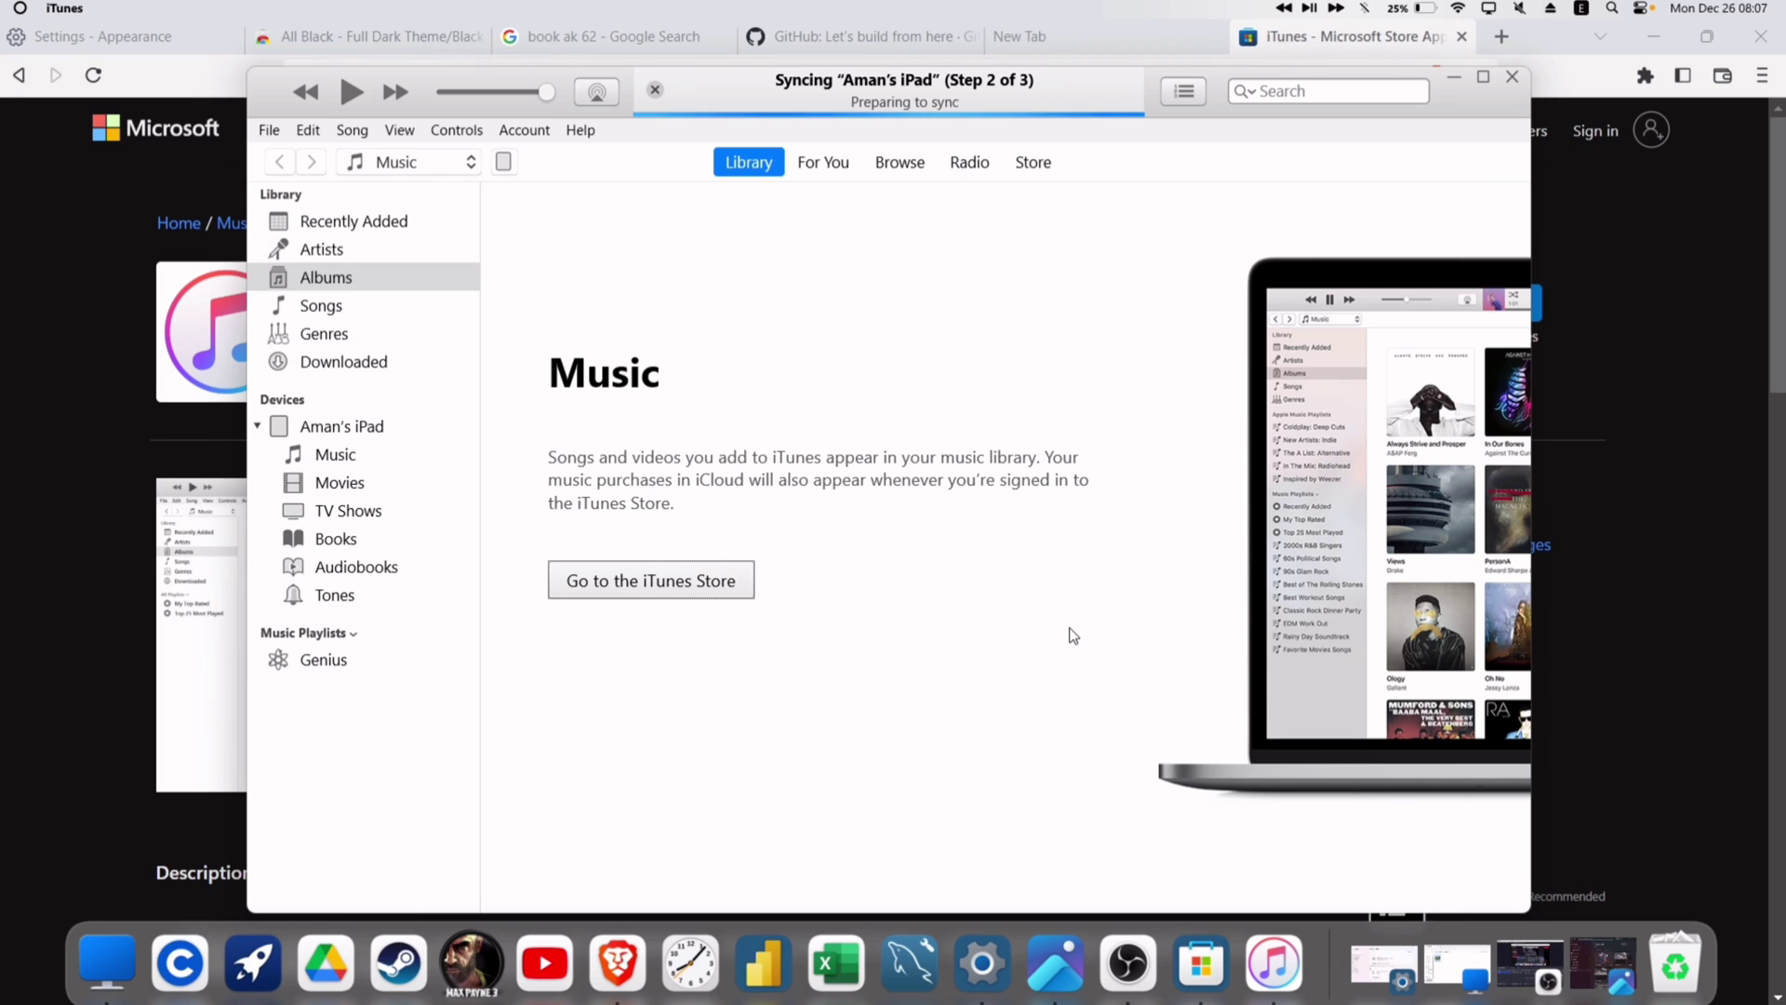
click(694, 577)
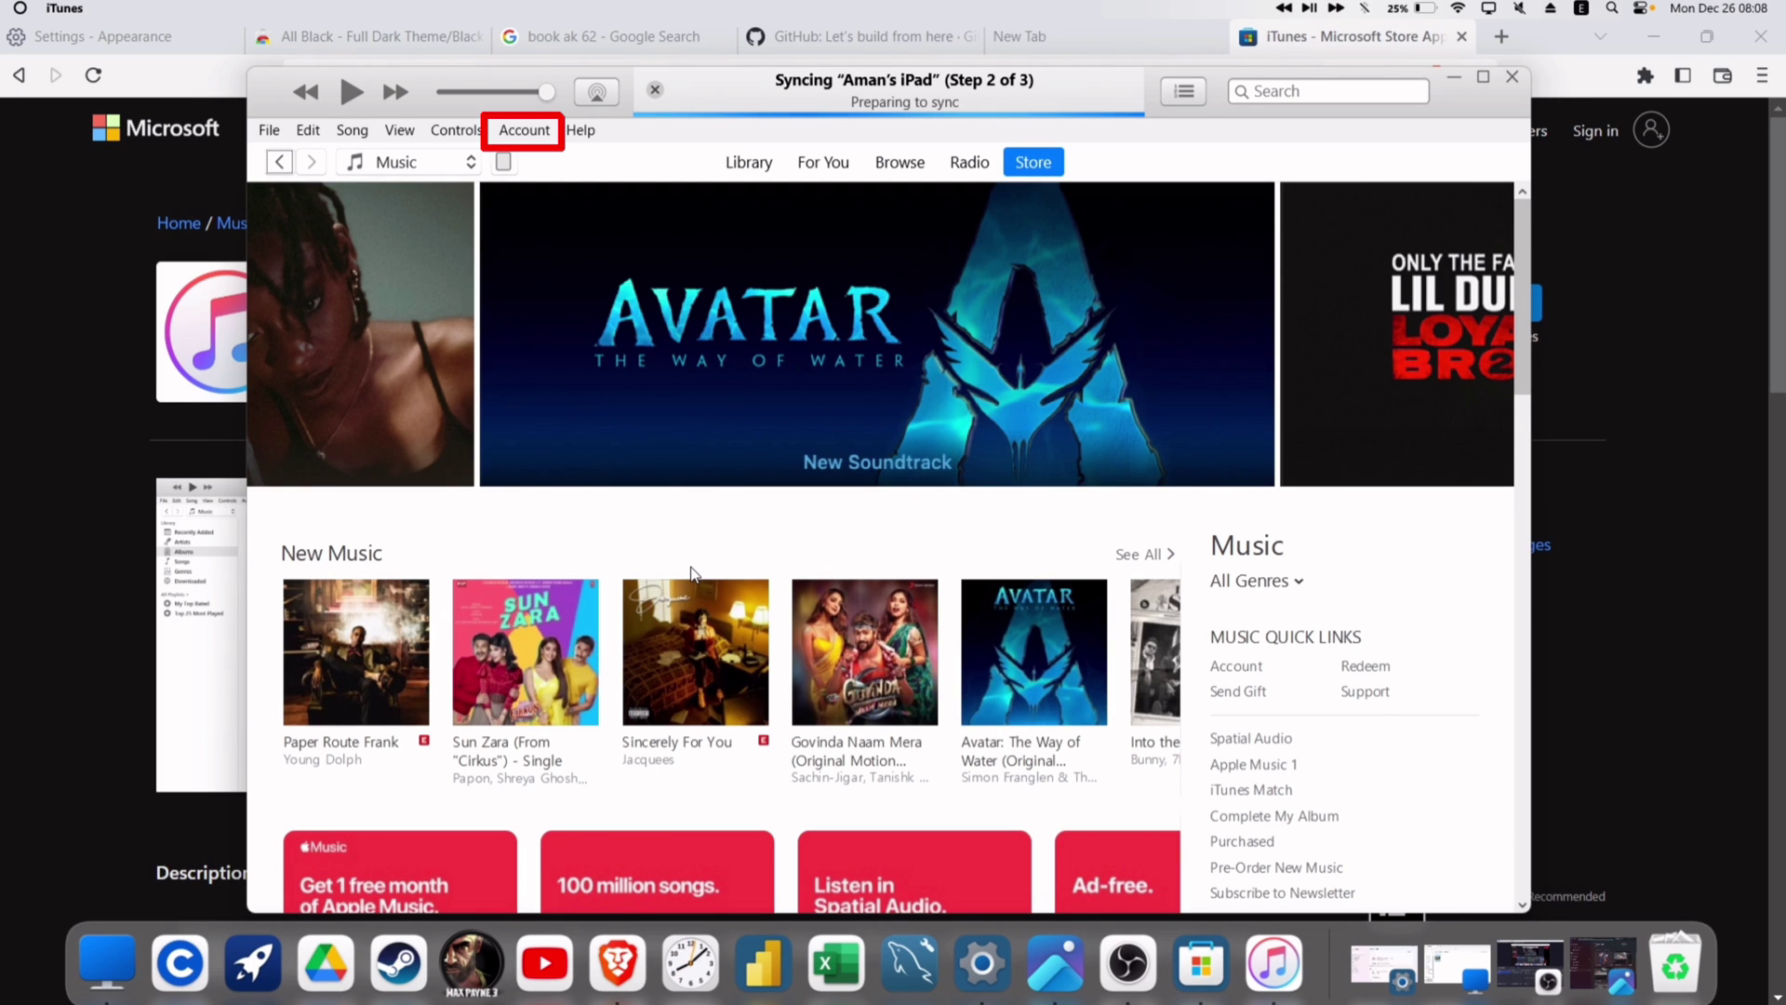
click(534, 136)
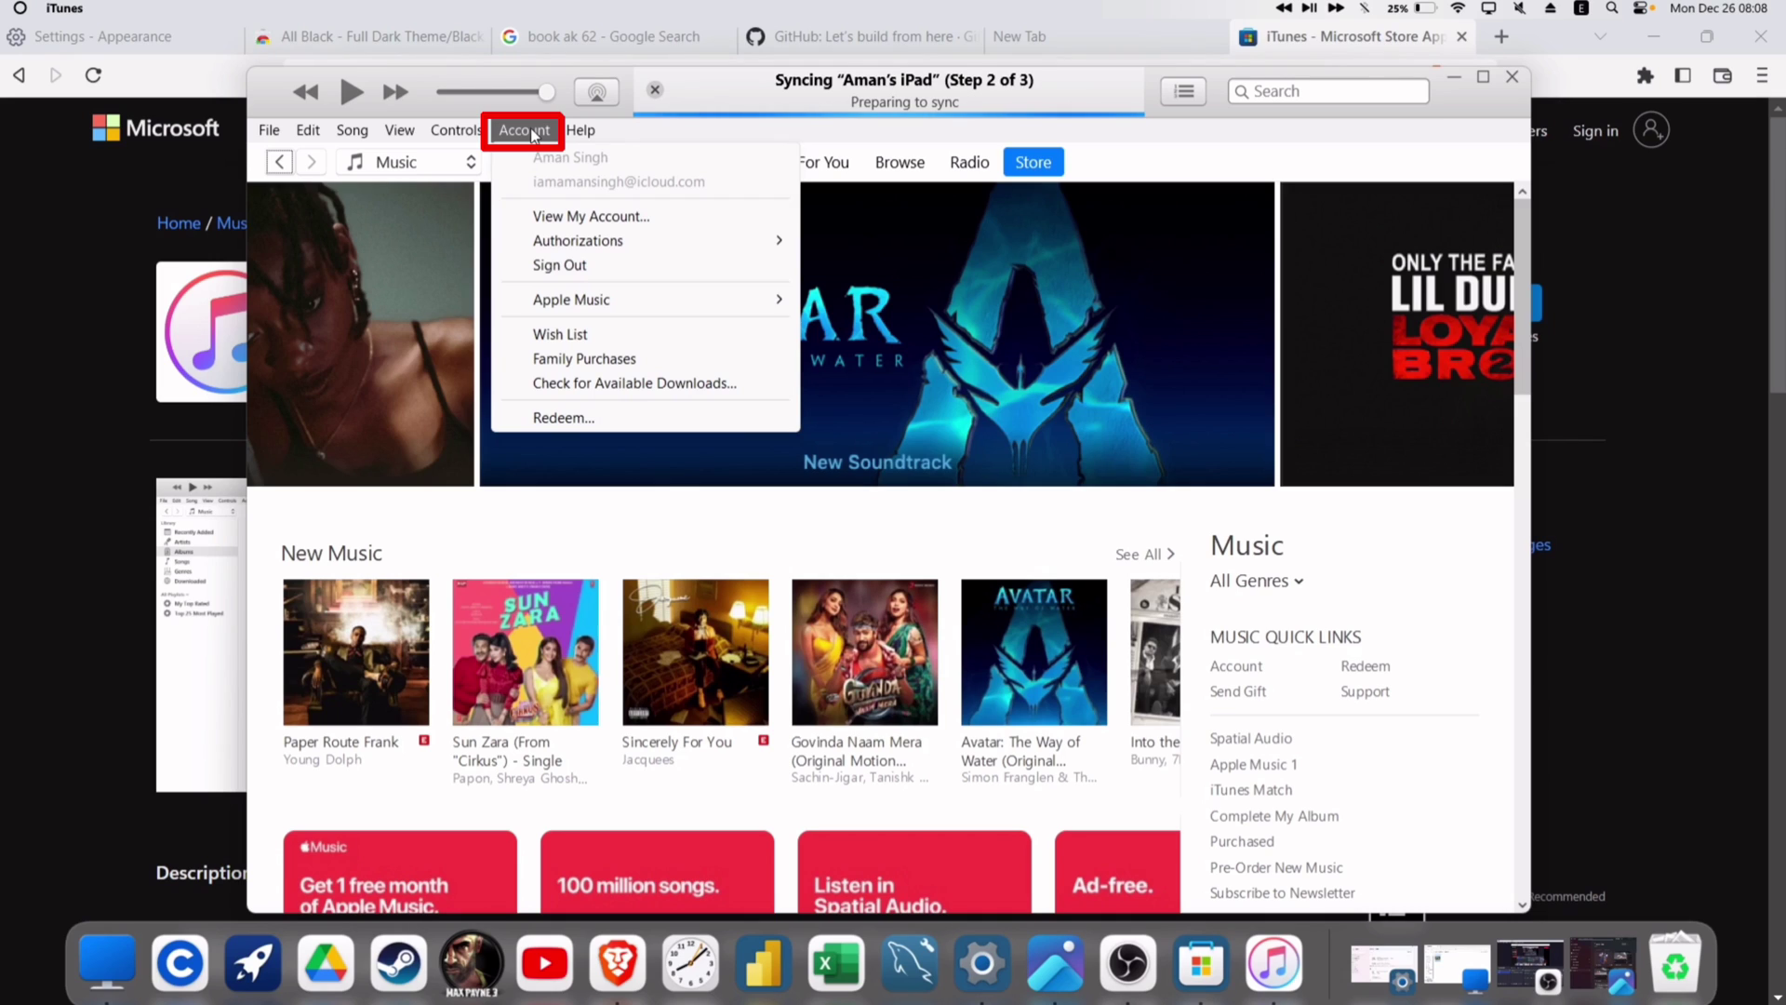
mouse_move(595, 244)
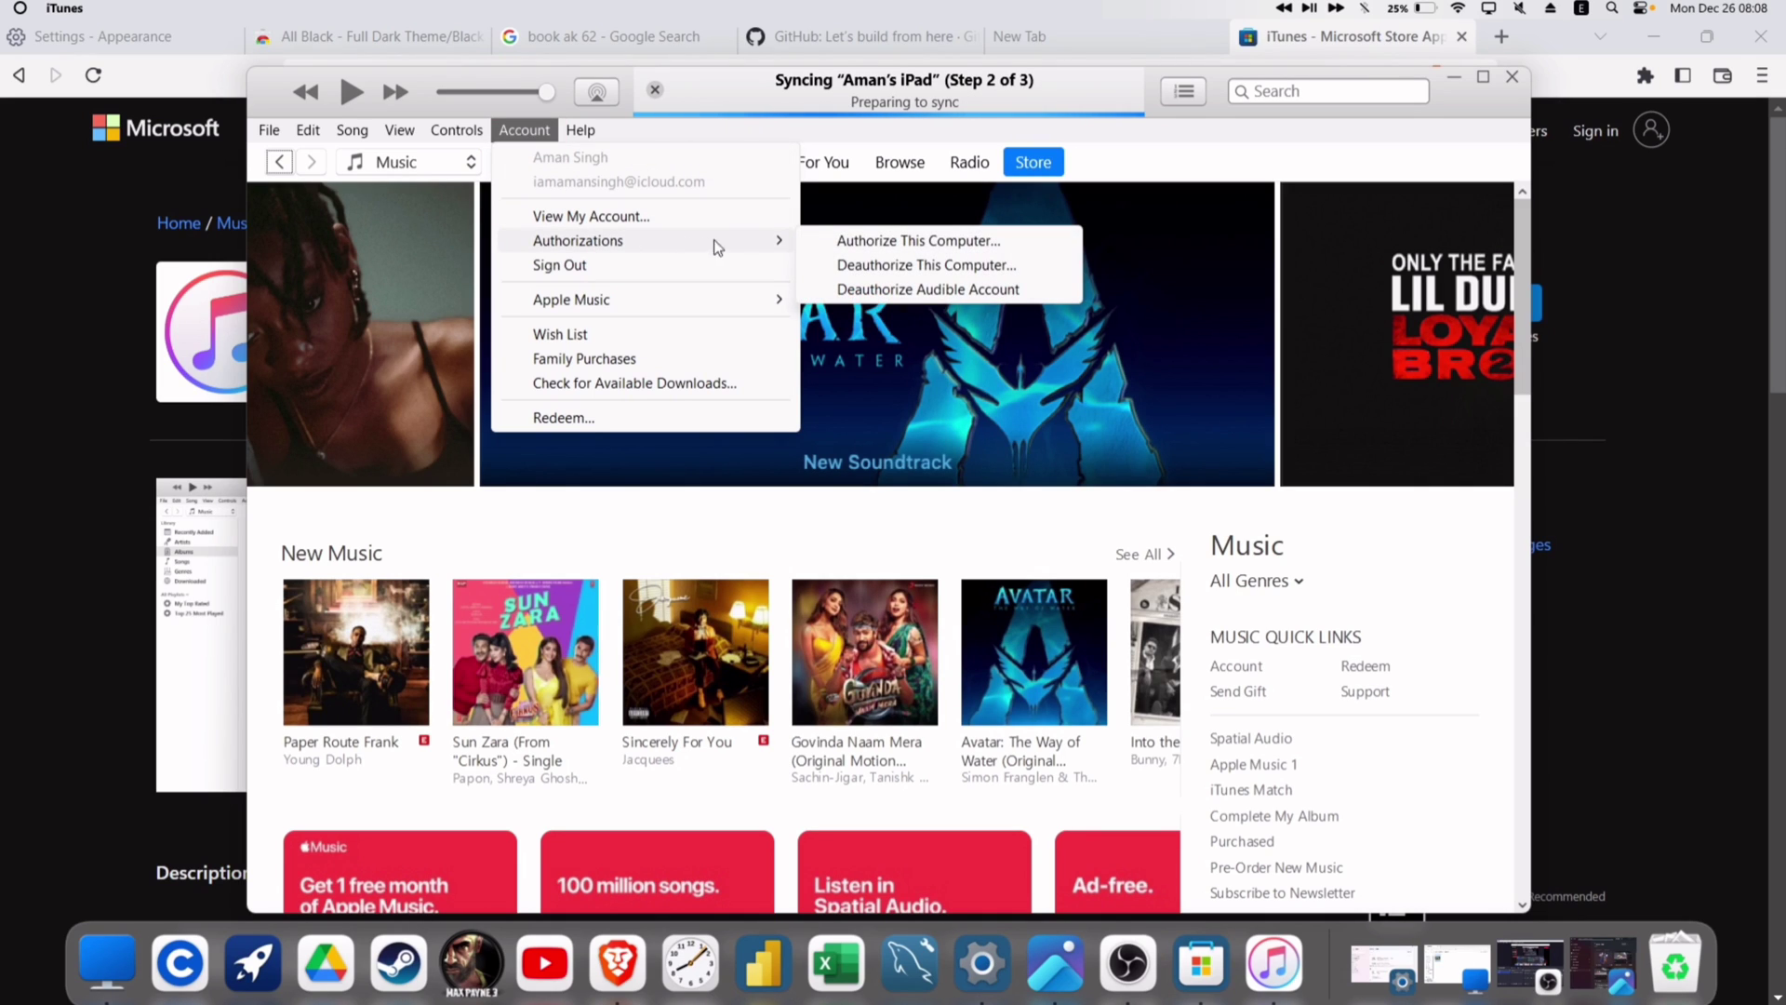
click(886, 244)
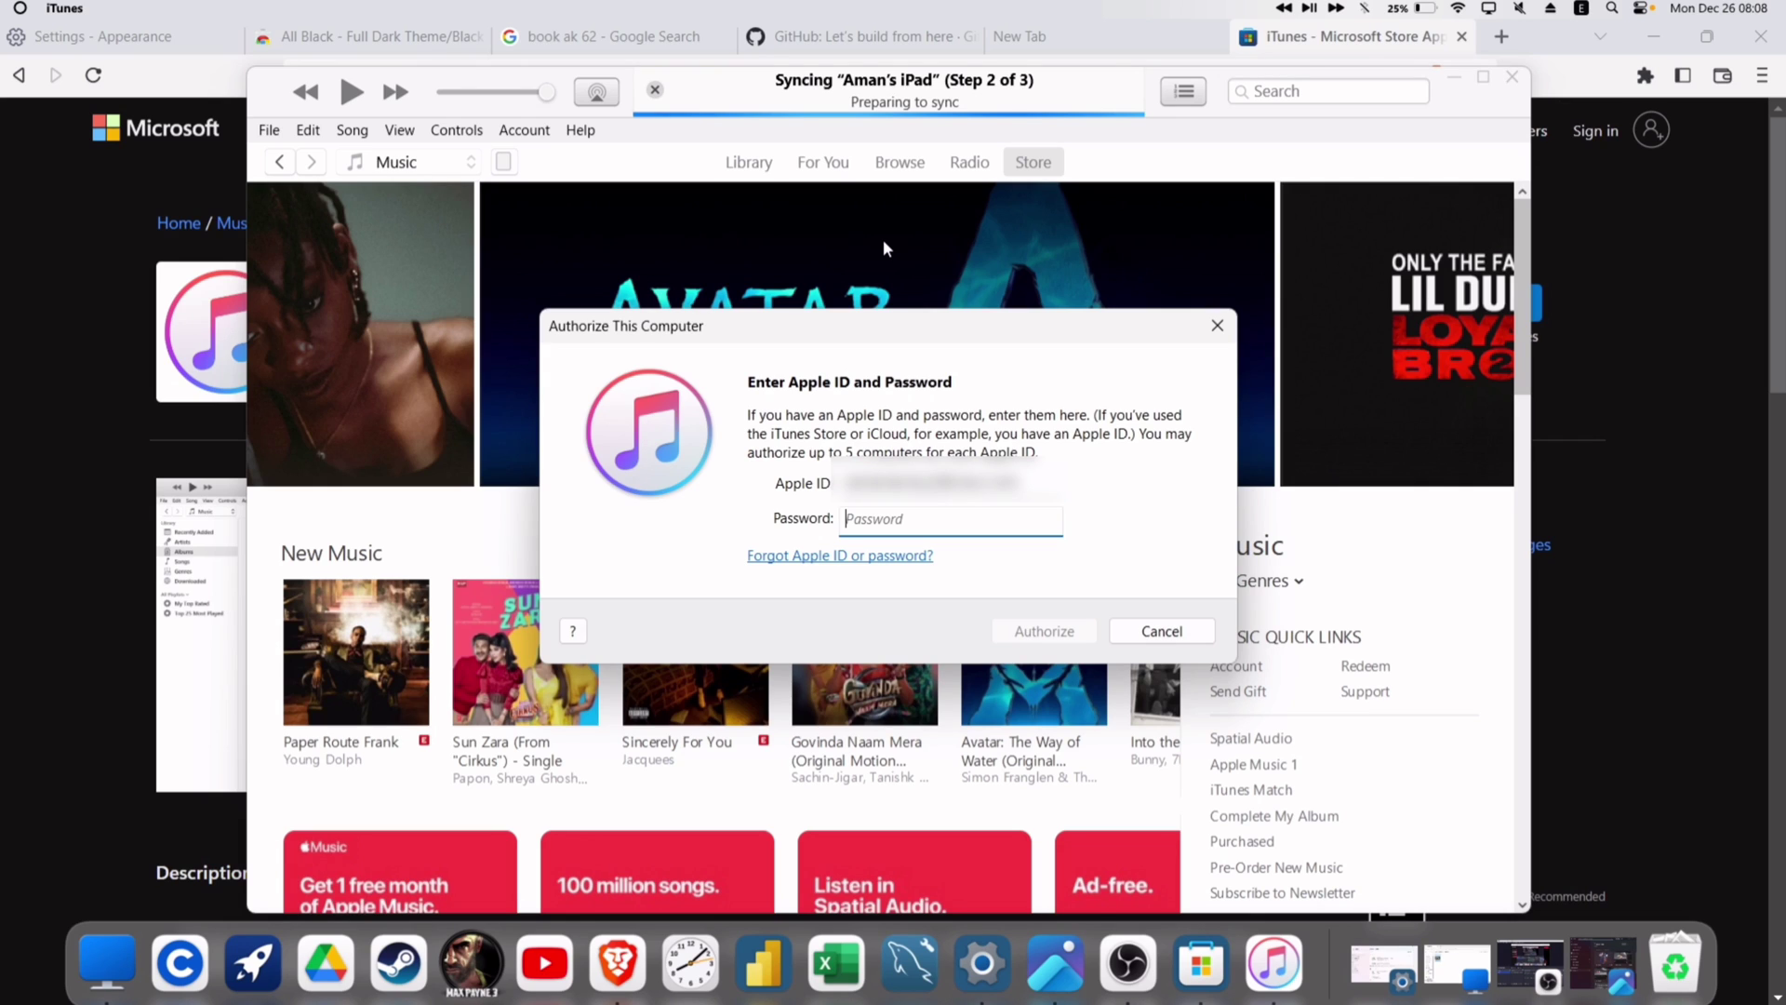
key(ctrl+v)
click(1038, 633)
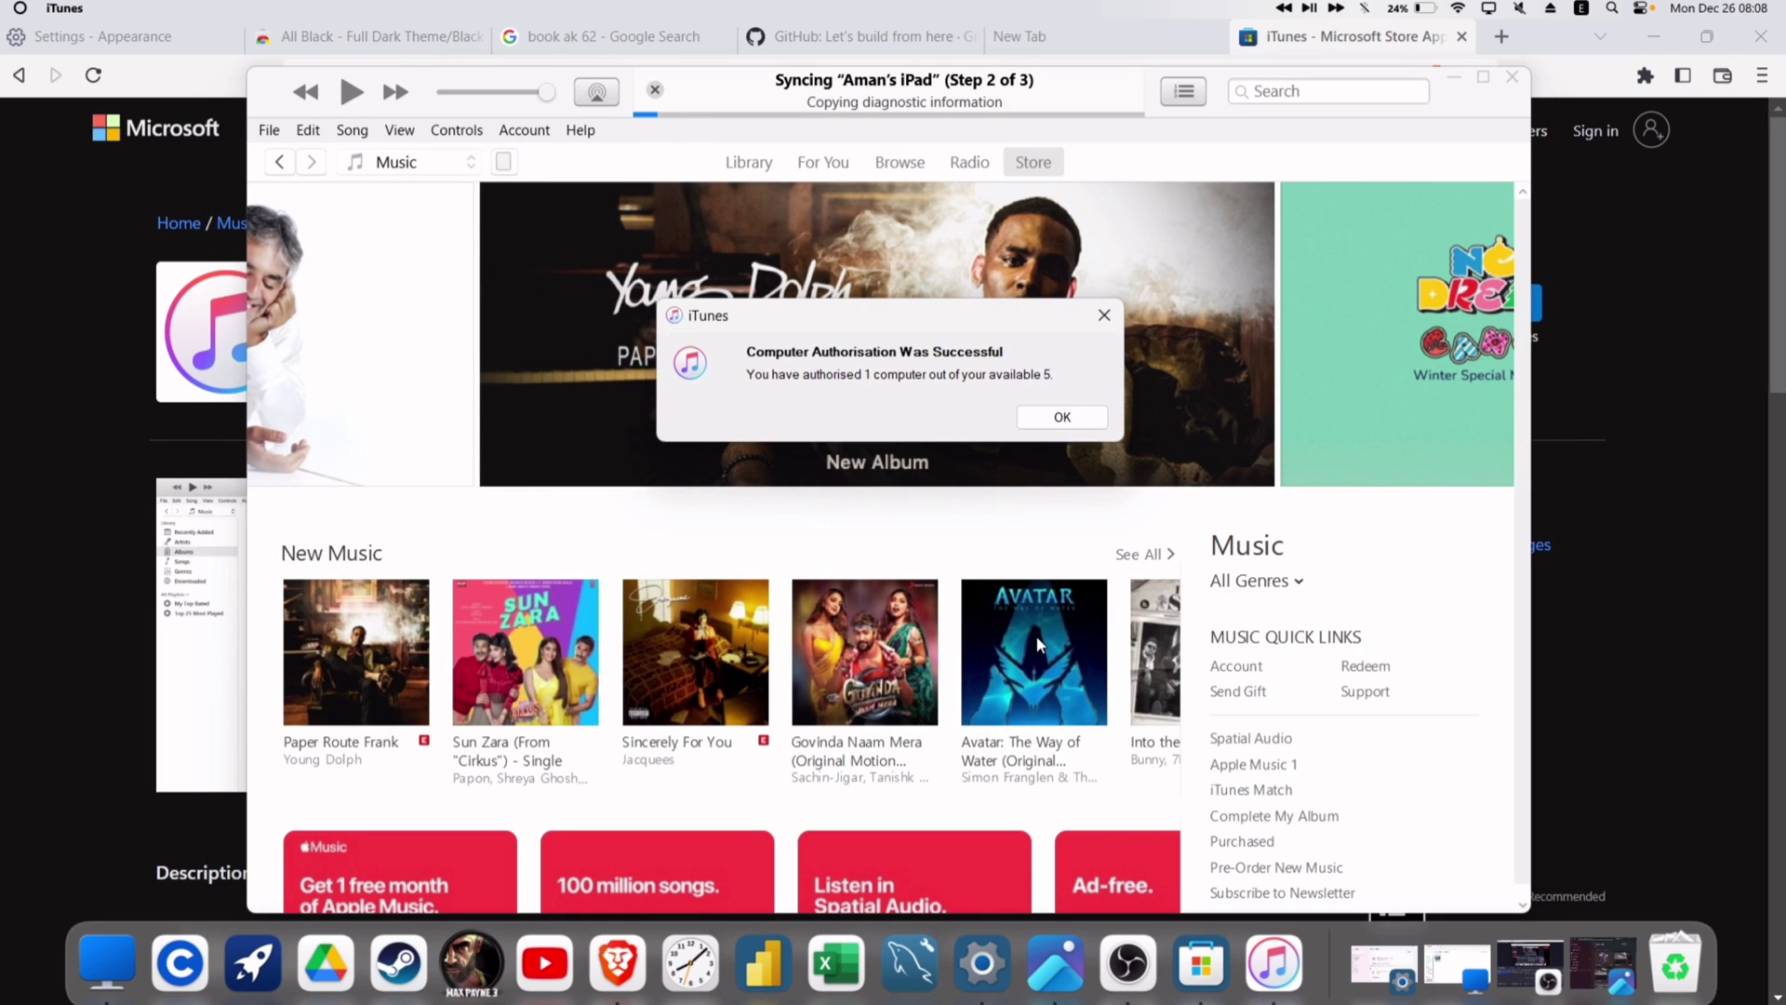
click(1072, 422)
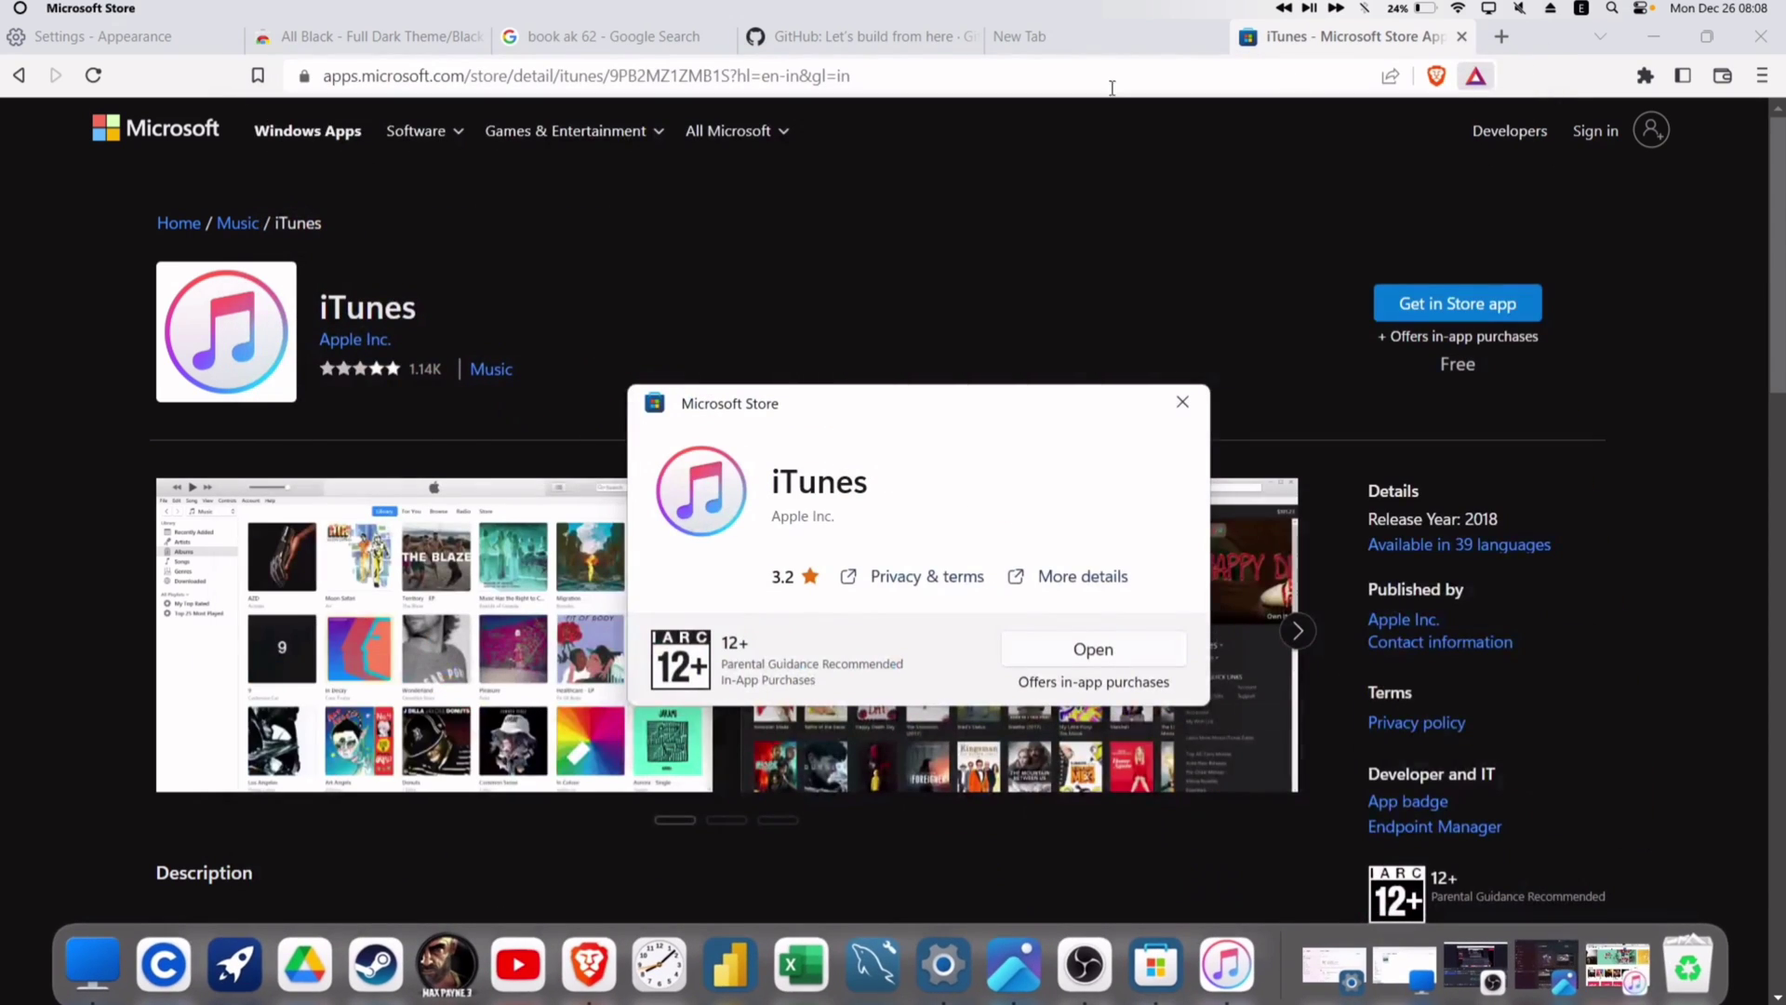
- Back on DebProvision's setup list, download iCloudSetup.exe and run the installer
click(1455, 77)
click(17, 76)
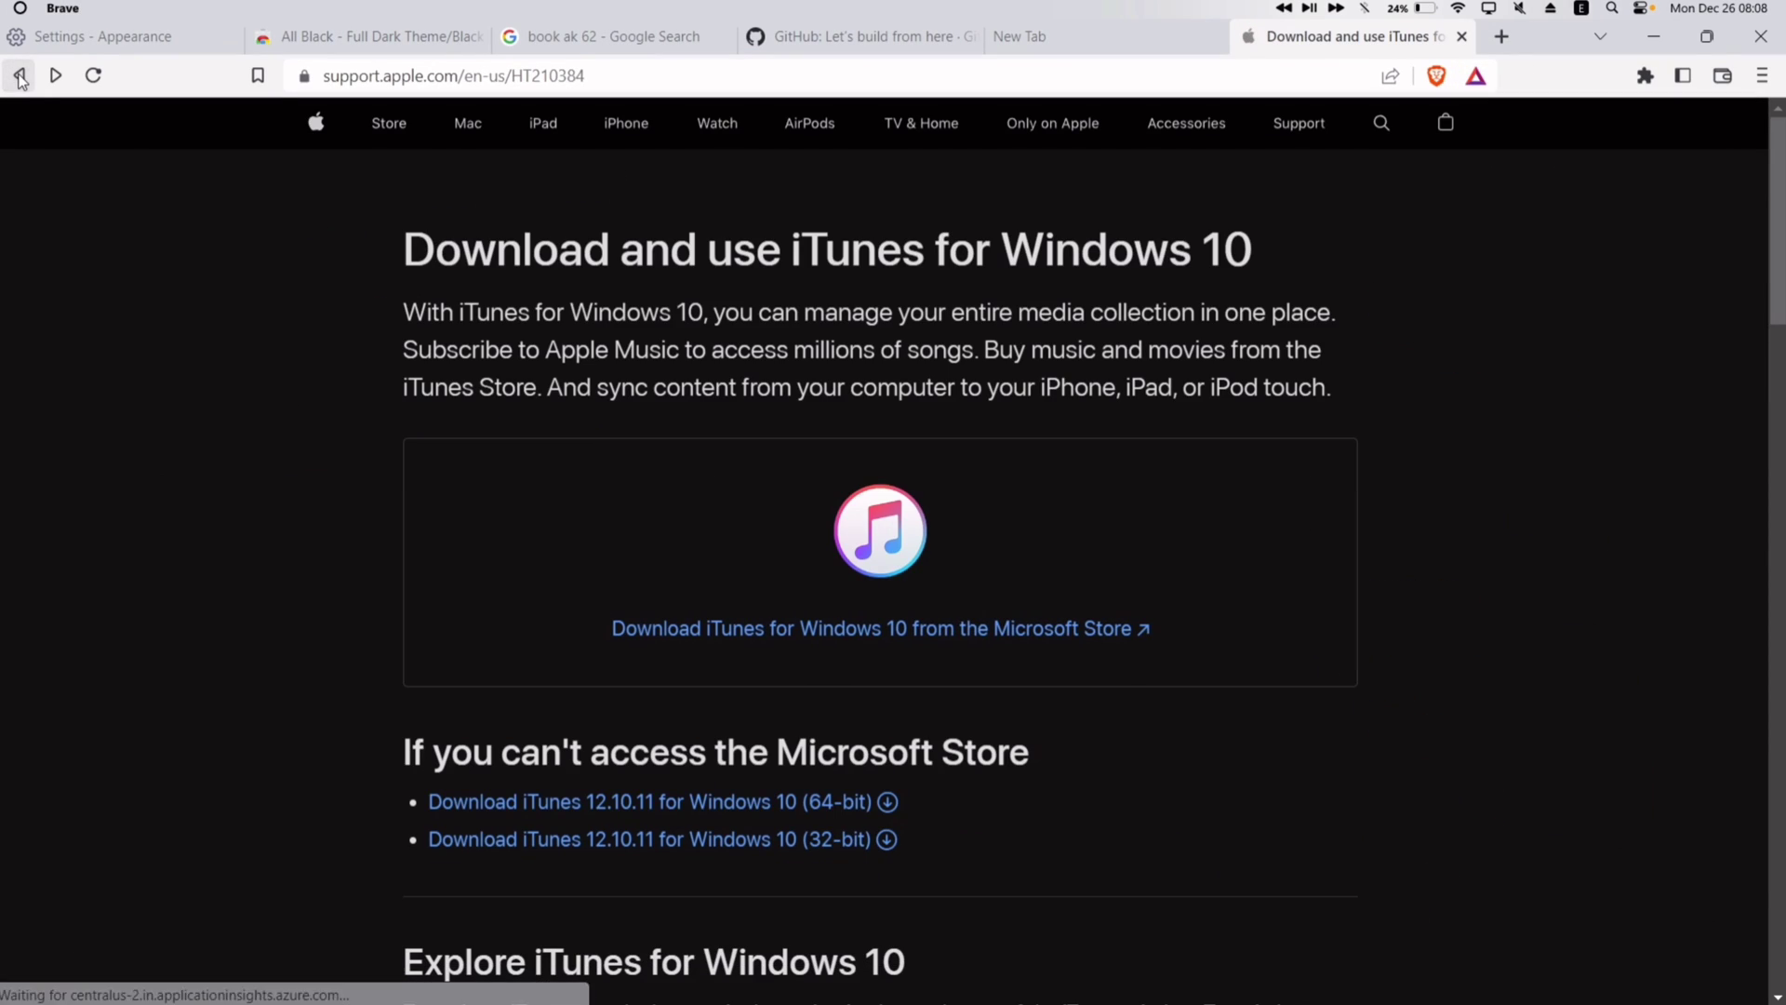
click(16, 77)
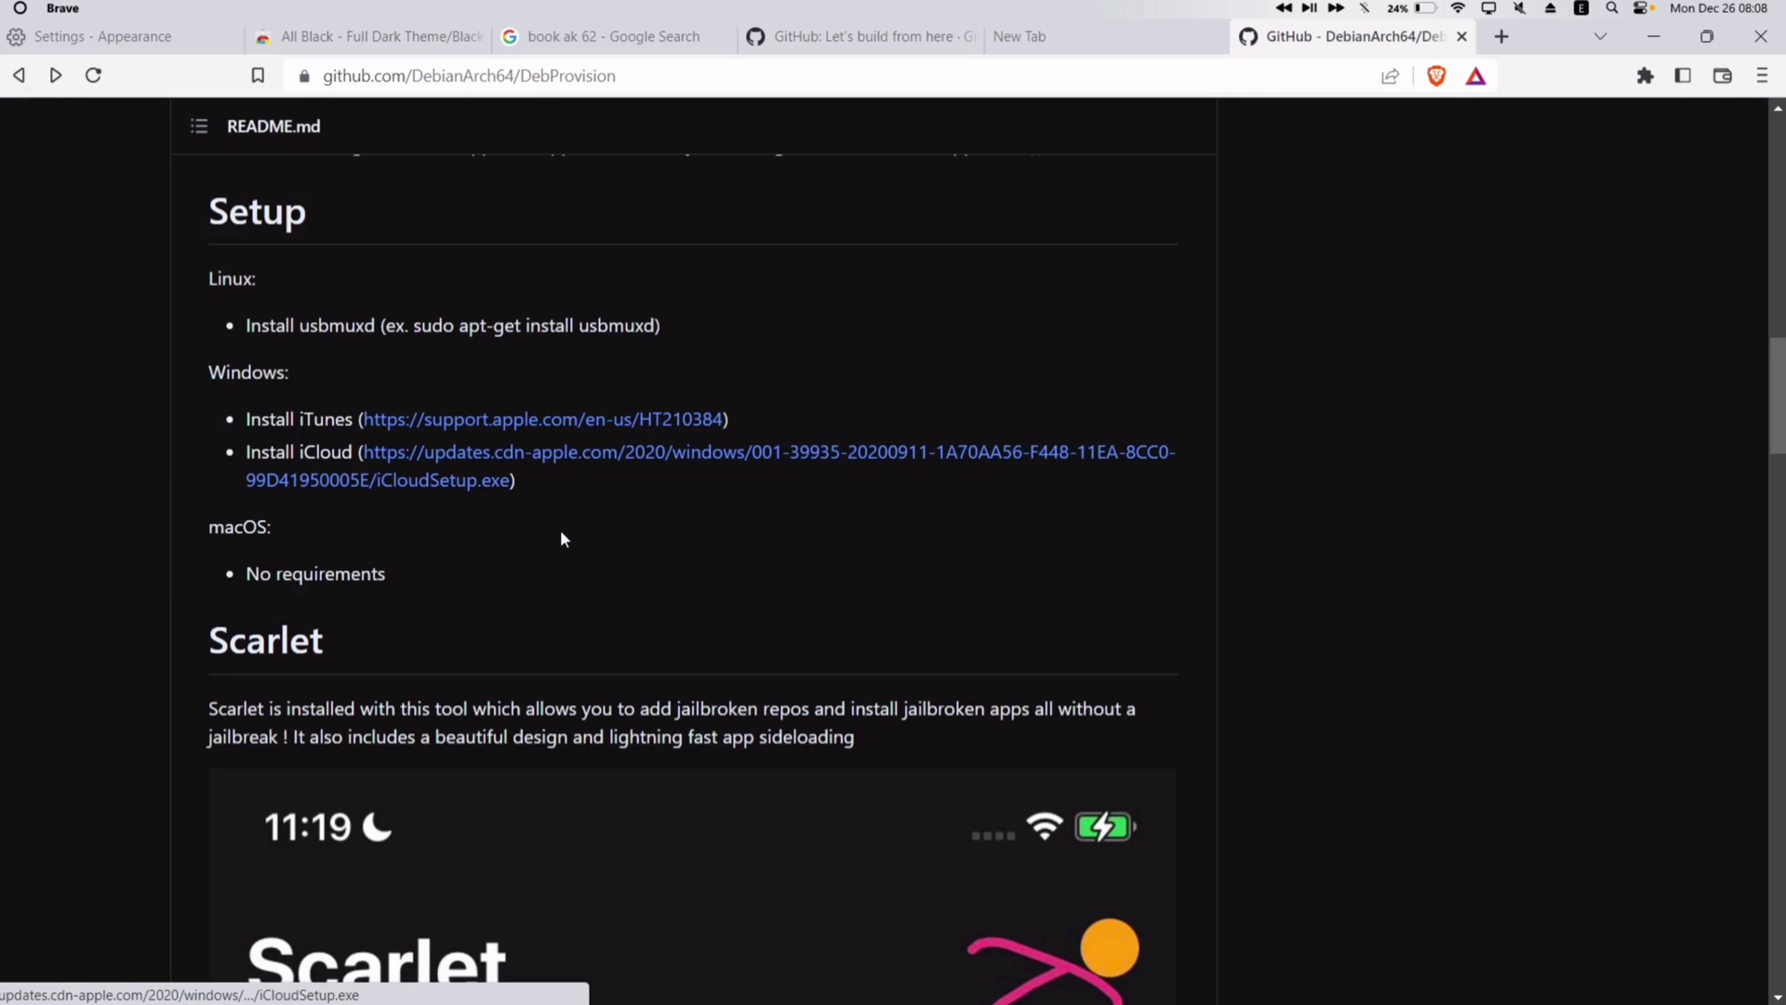
click(490, 405)
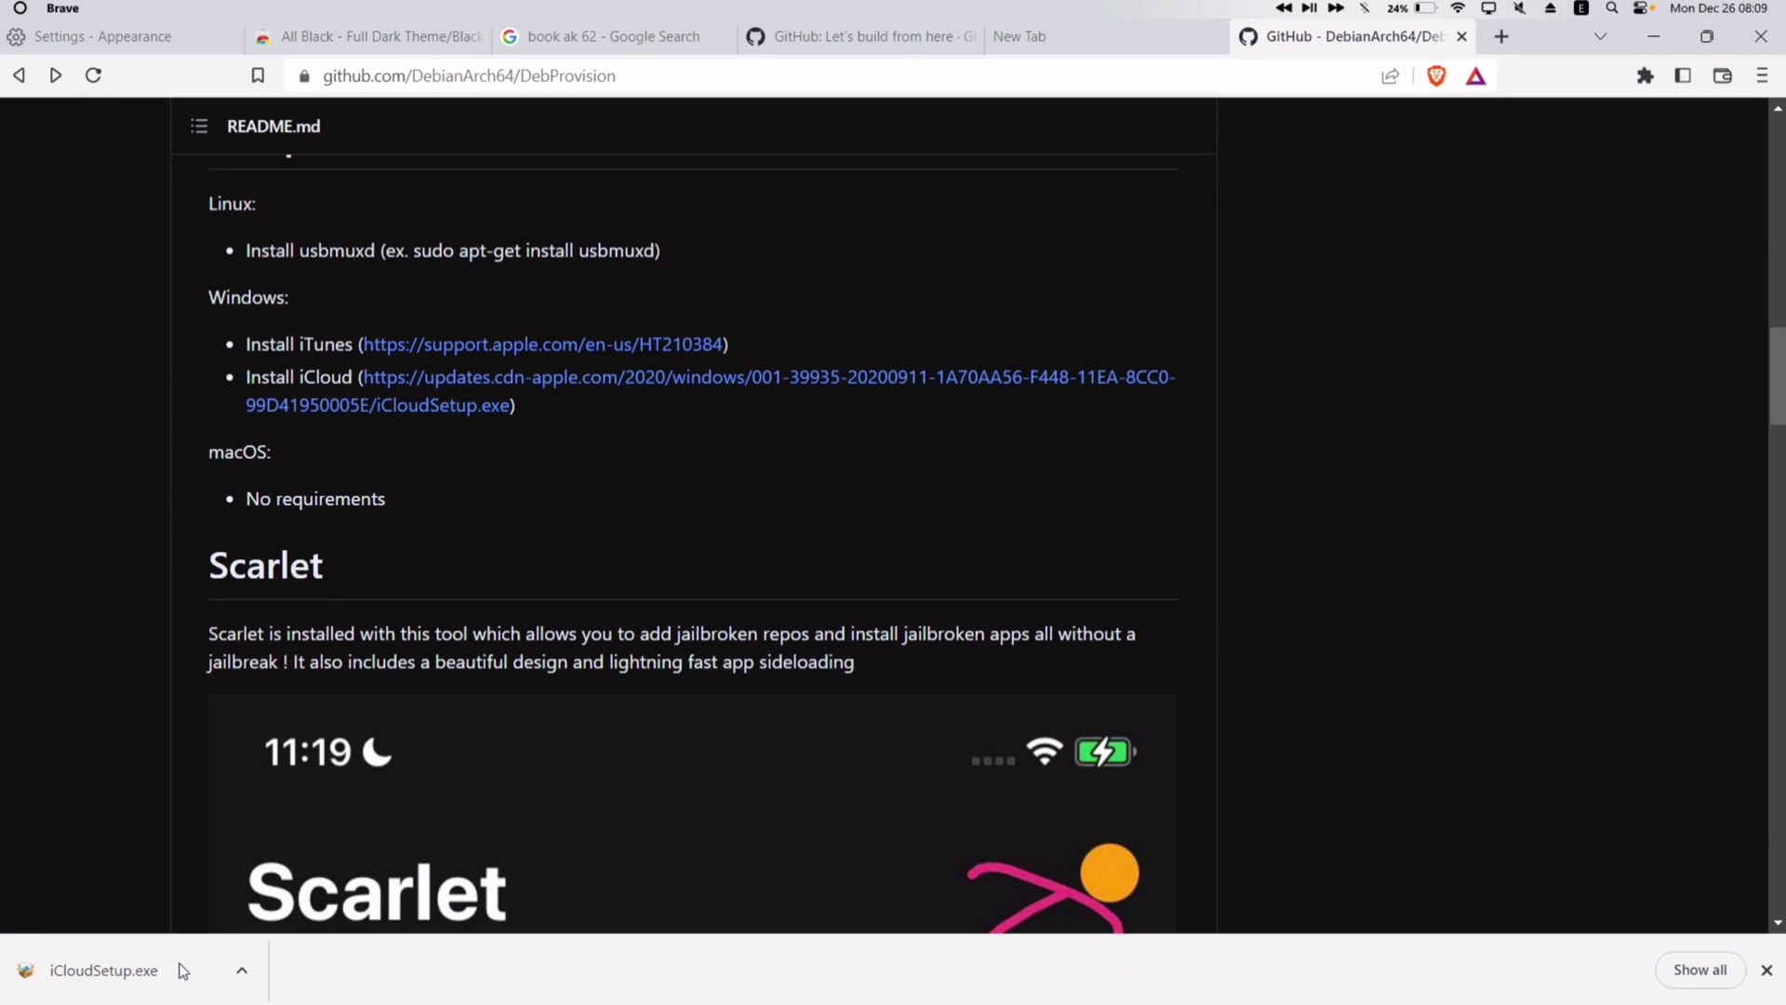
click(183, 971)
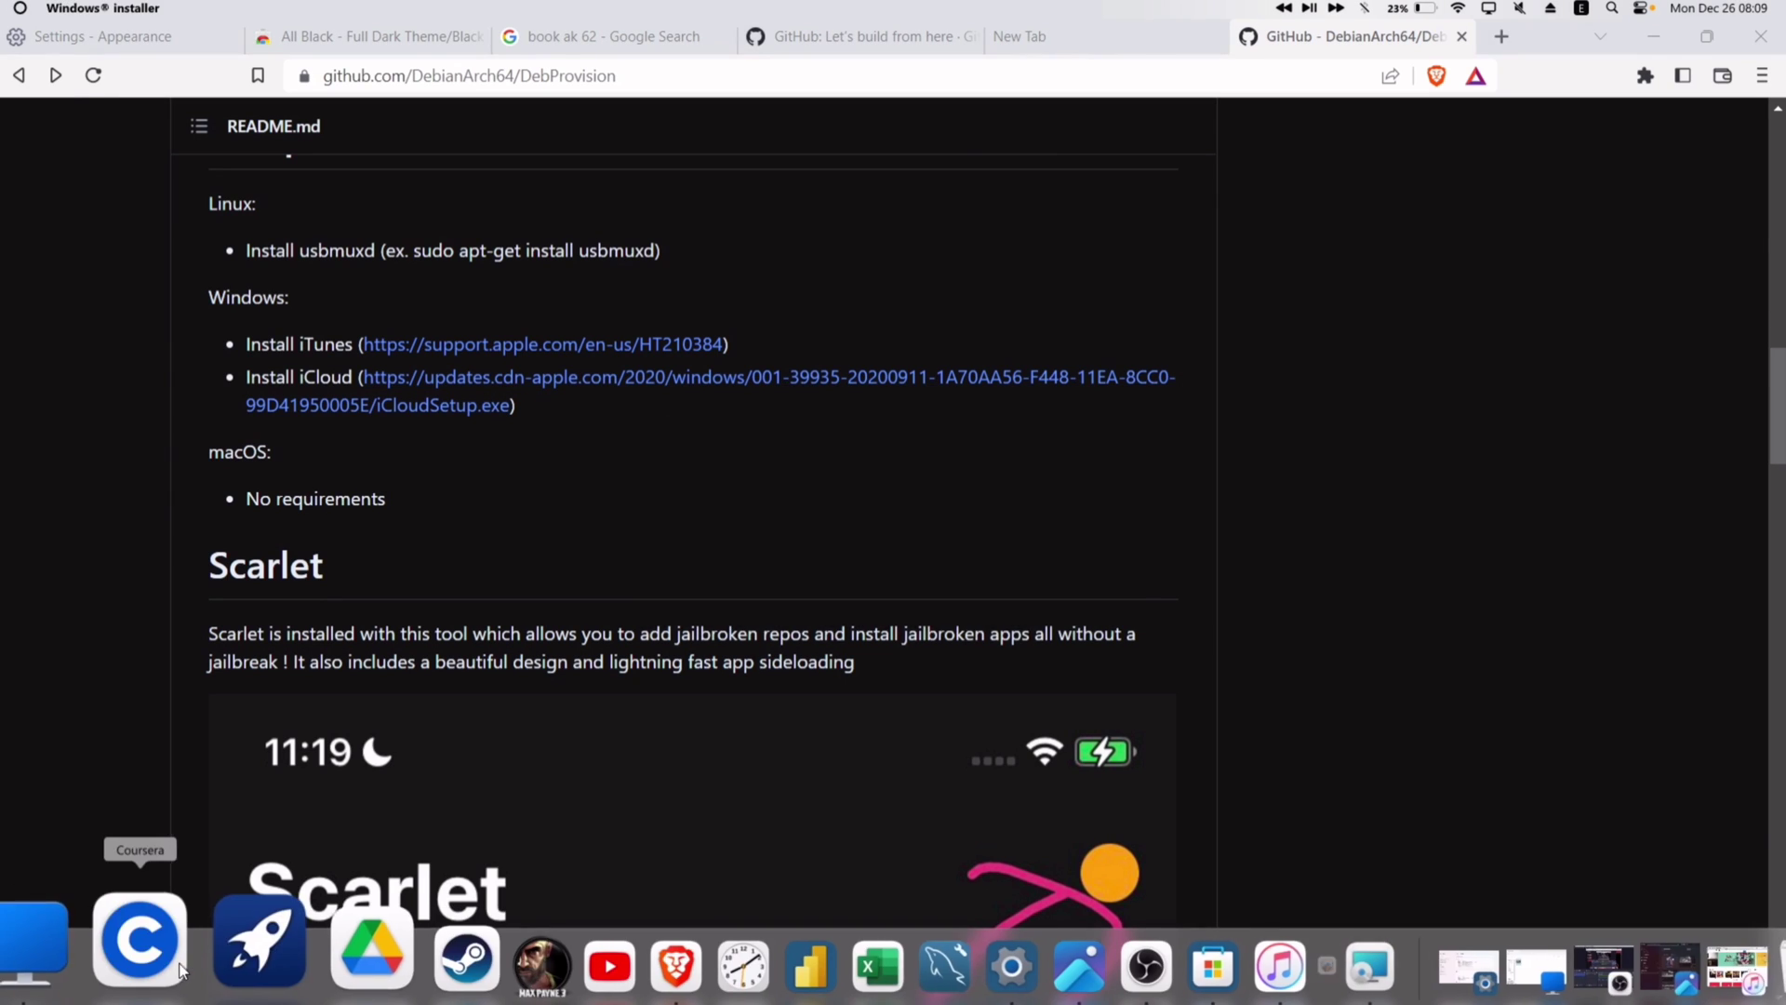
- Install iCloud for Windows and apply sync for iCloud Drive, Photos and Bookmarks
click(637, 634)
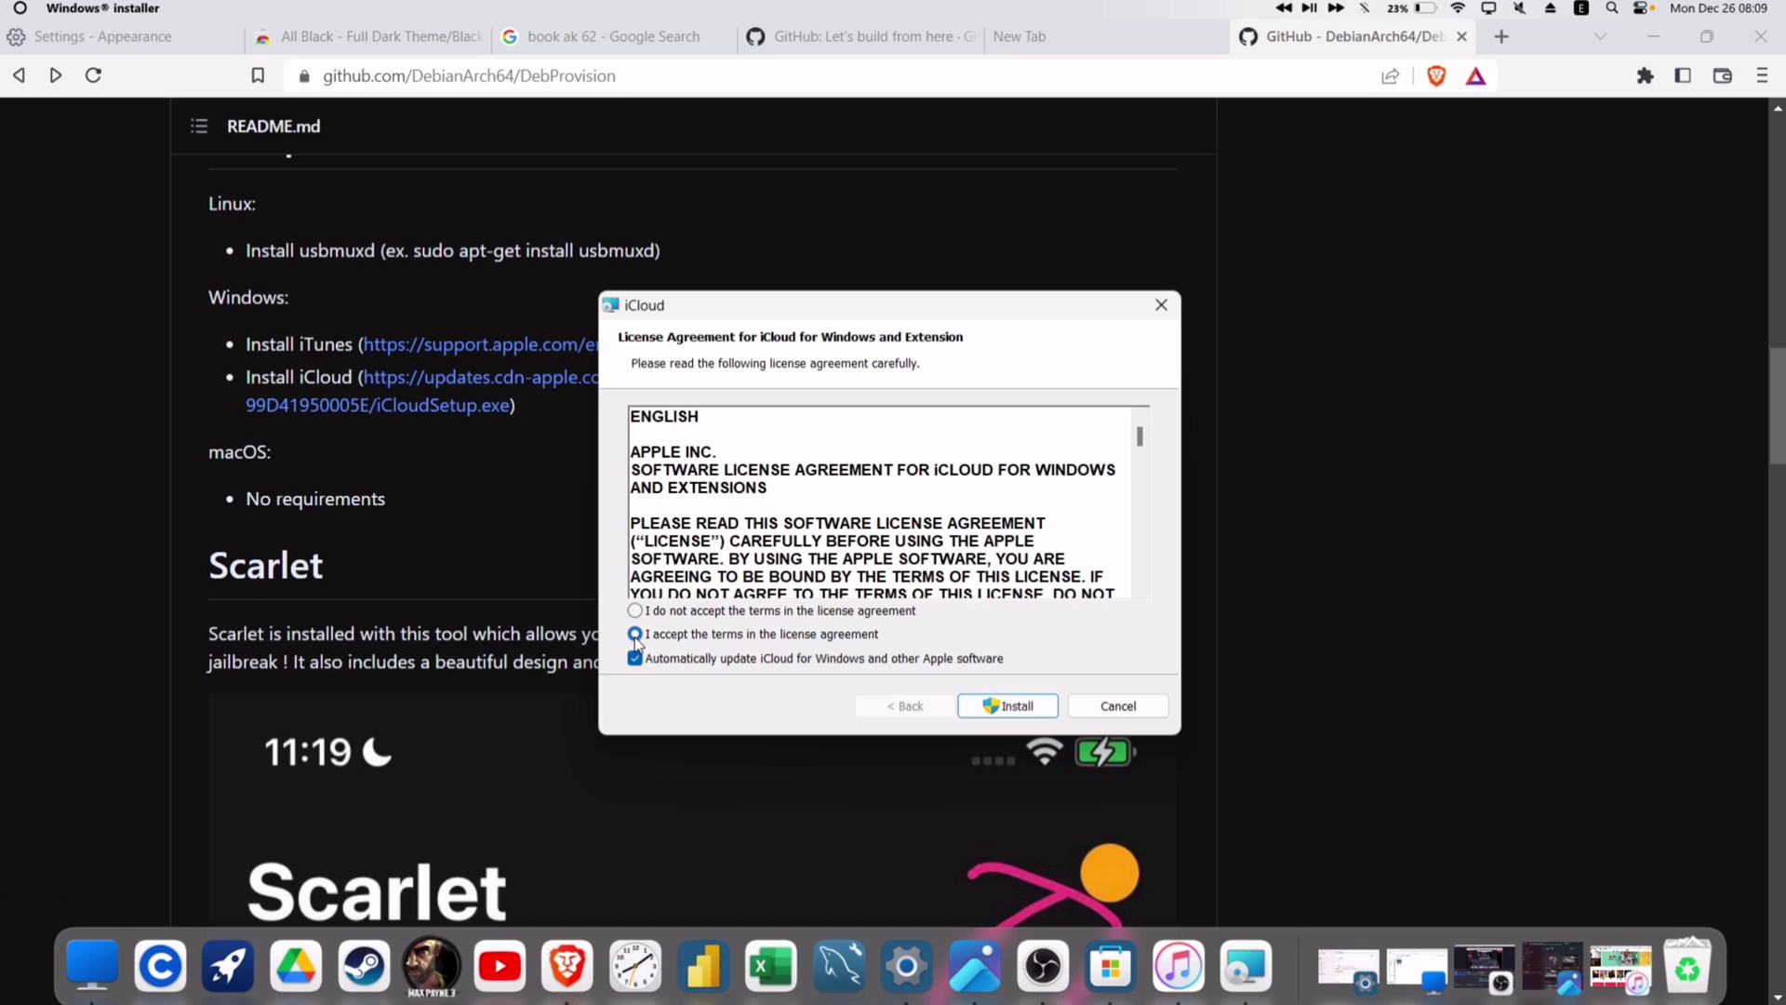
click(1021, 706)
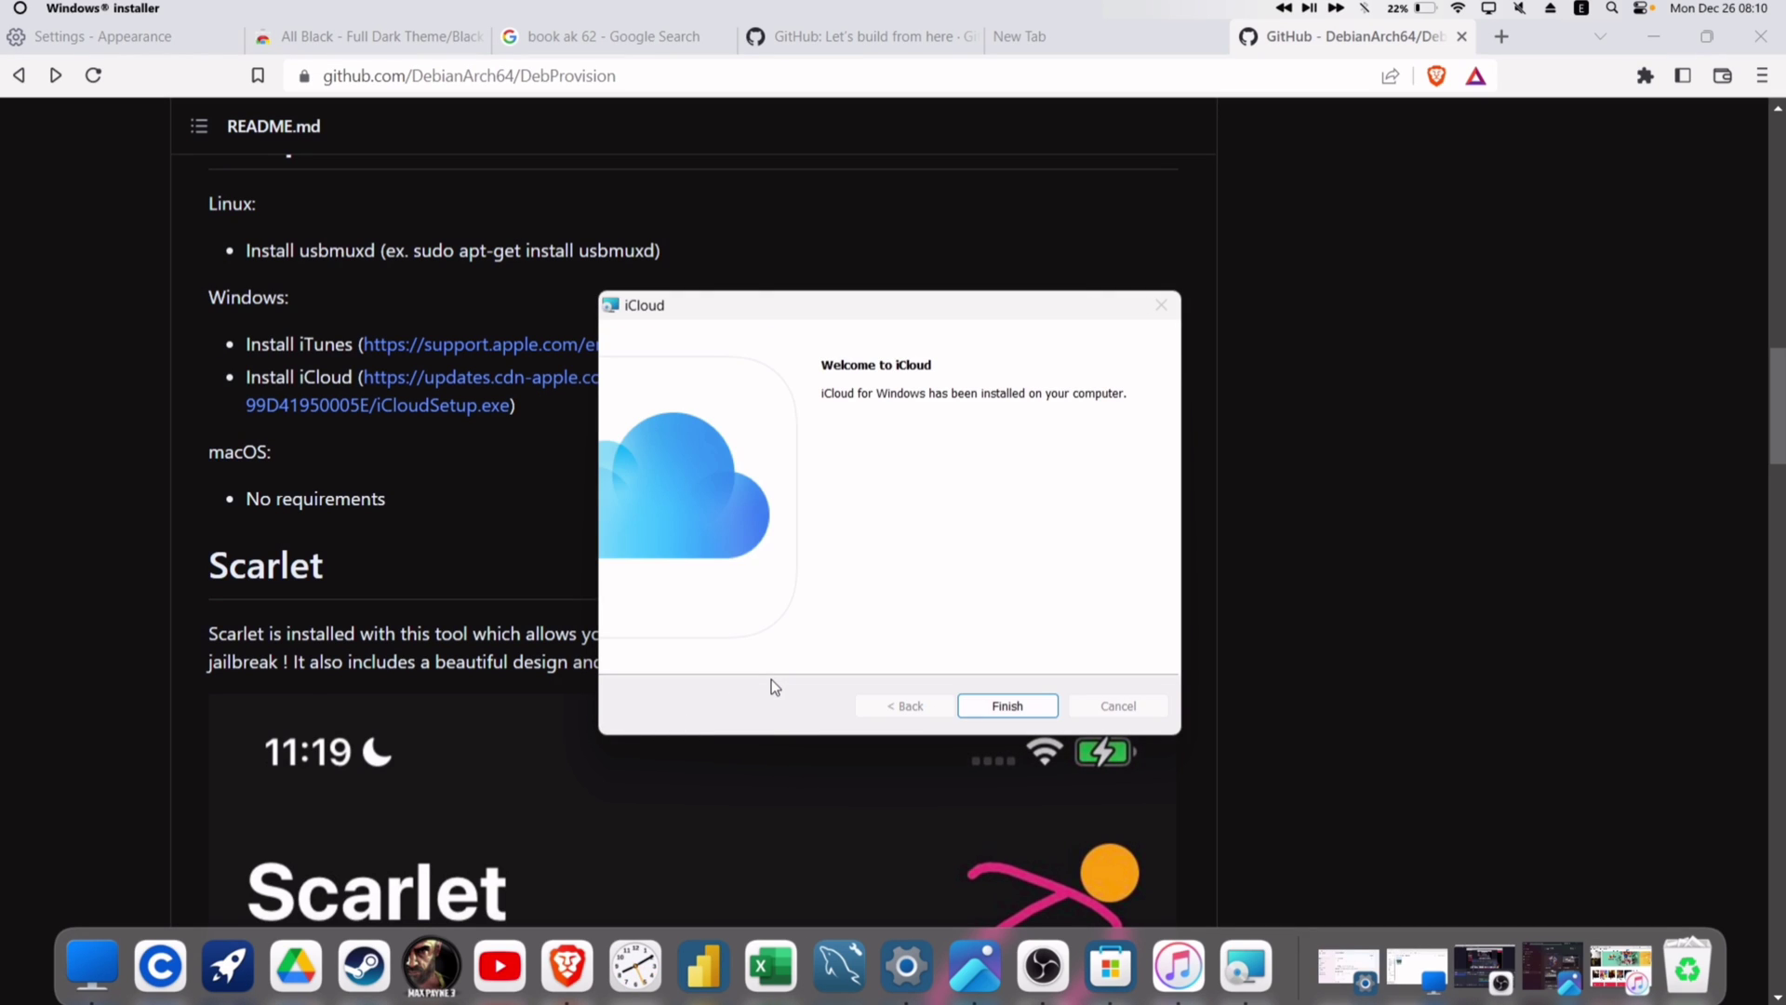
click(1008, 705)
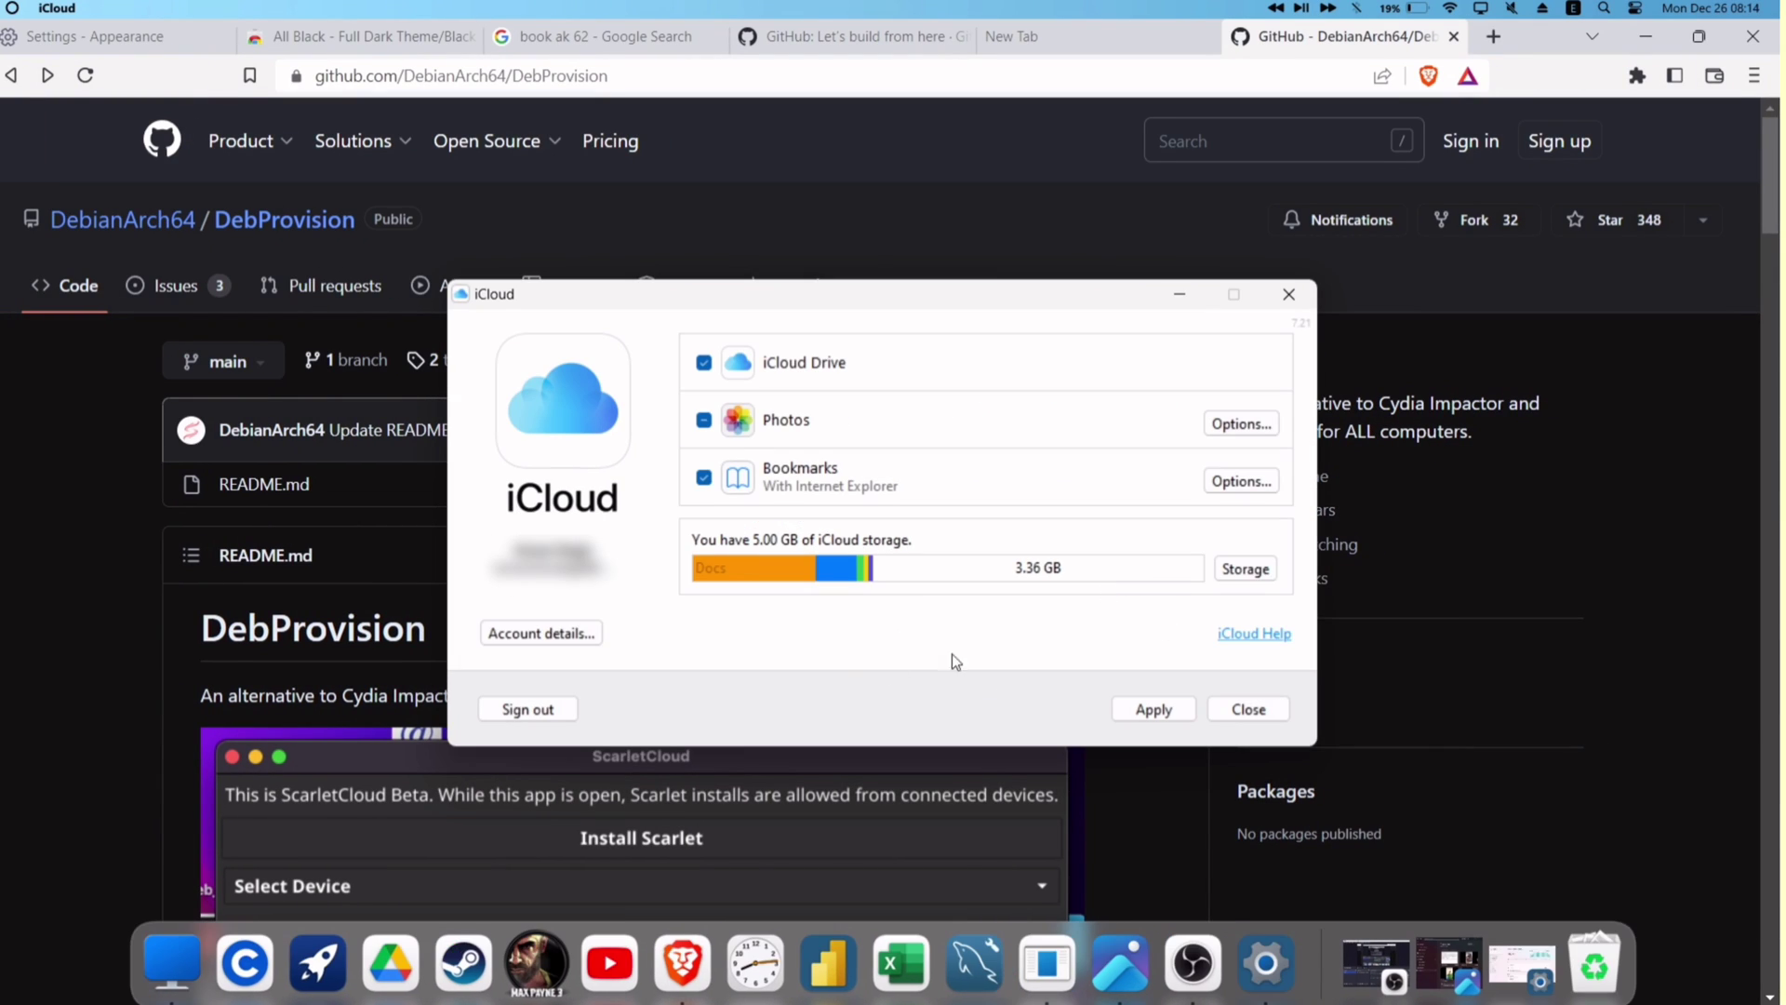
click(1145, 712)
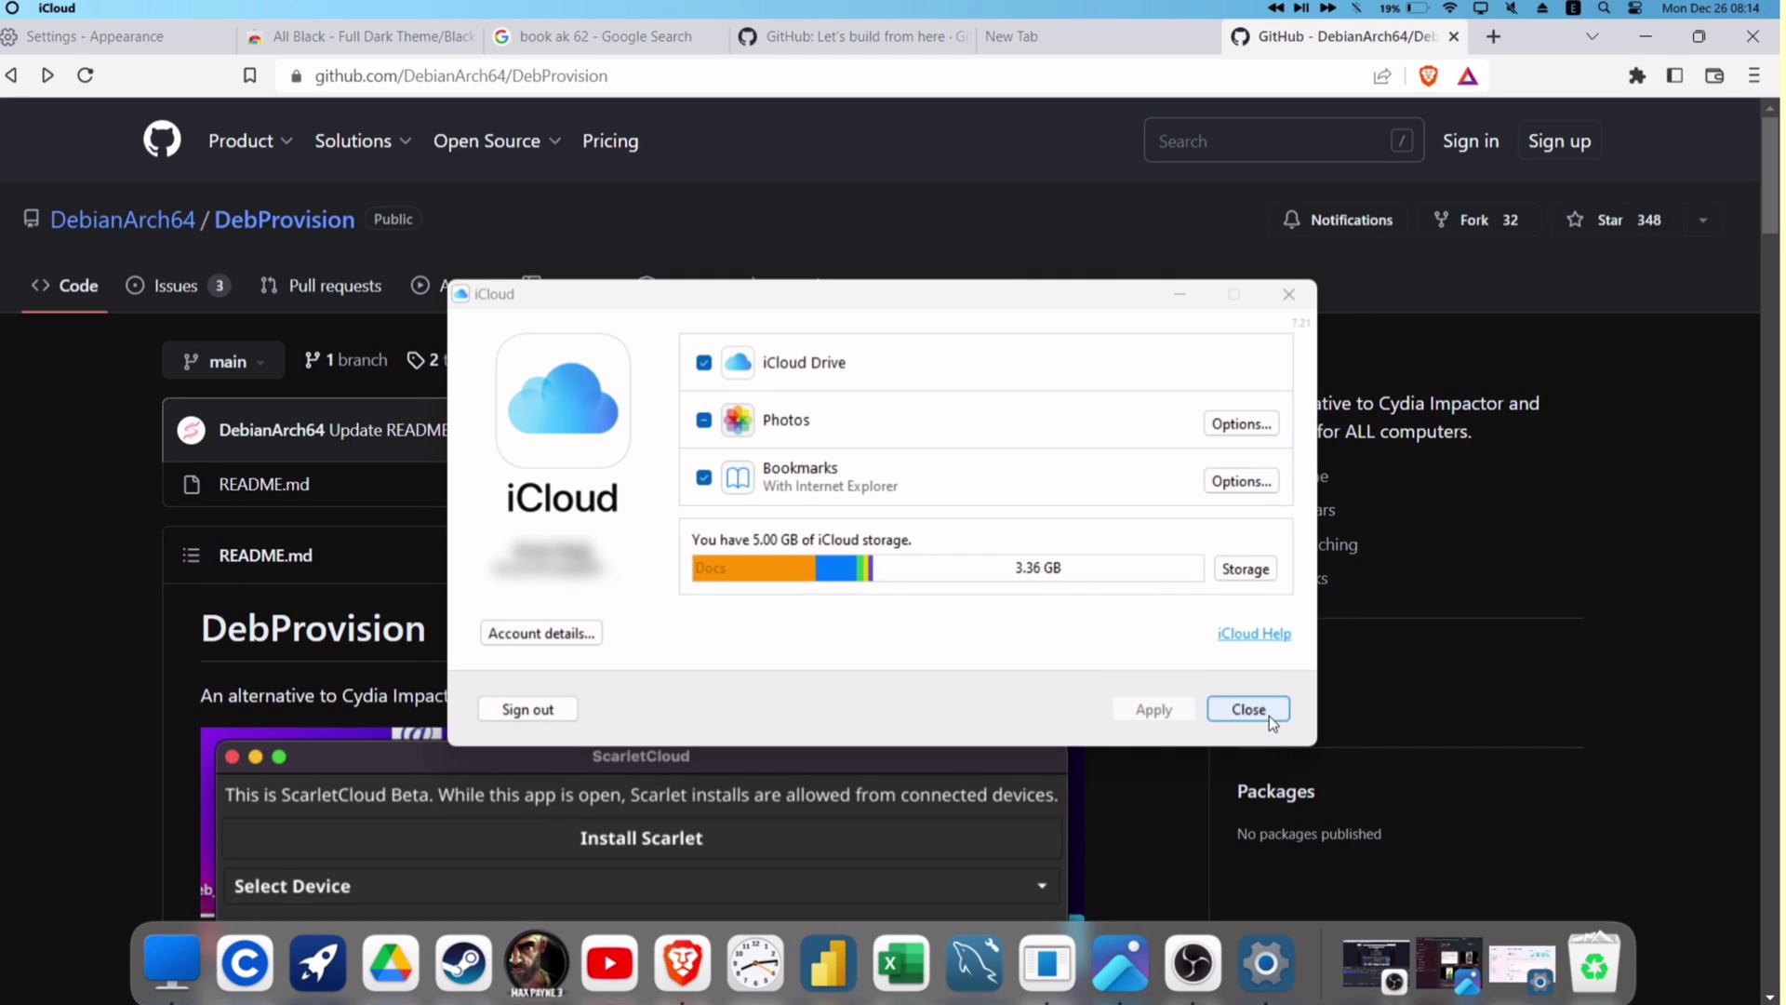
- Download scarletcloudux-windows-386.exe from the ScarletCloud release assets on DebProvision's Releases page
click(1178, 300)
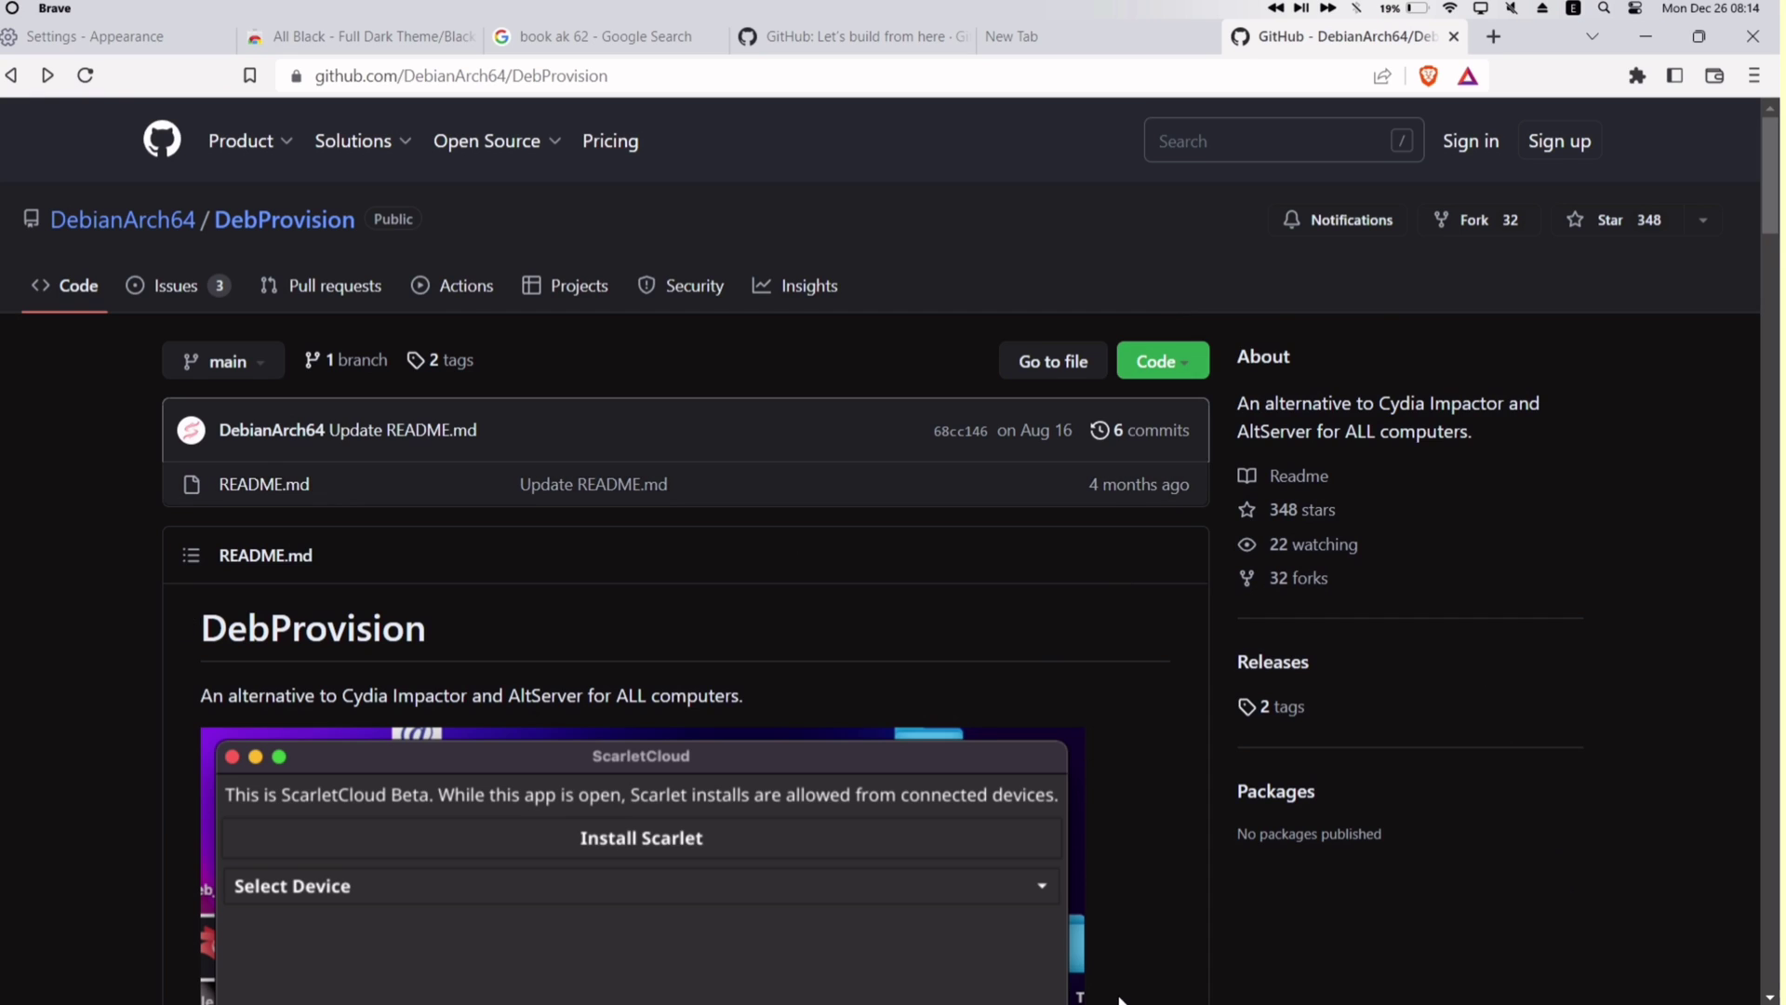
scroll(977, 521, down, 1)
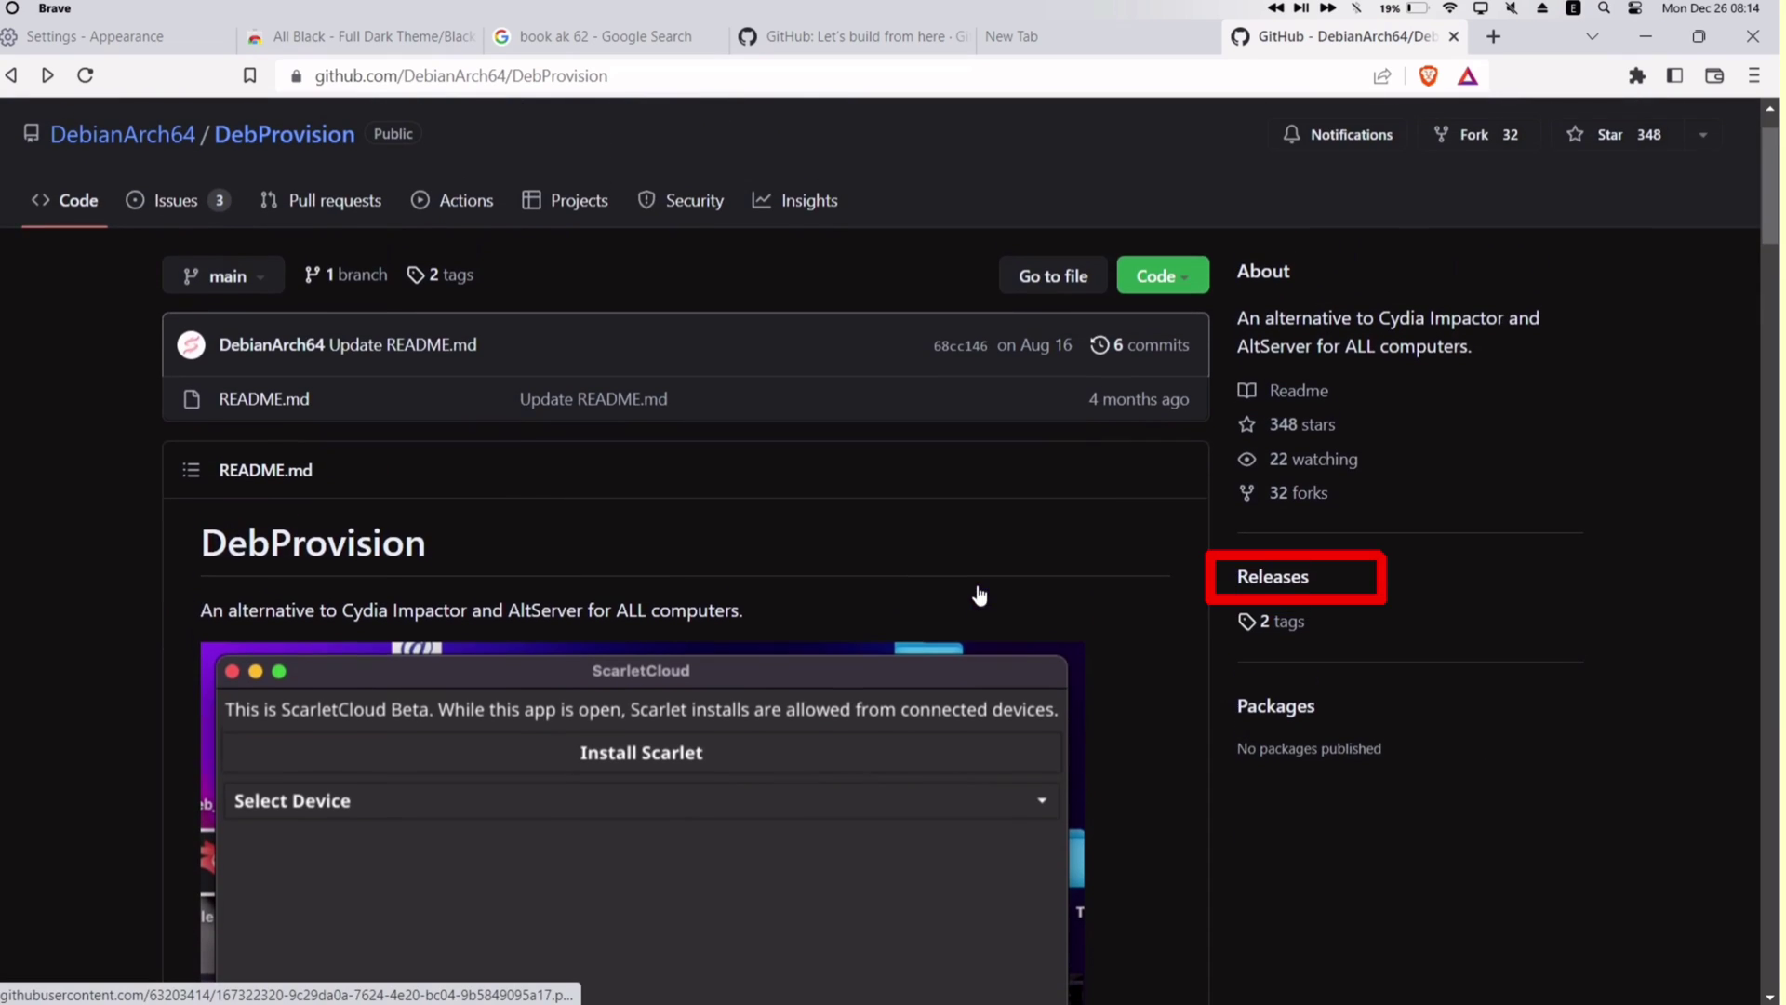
click(1285, 581)
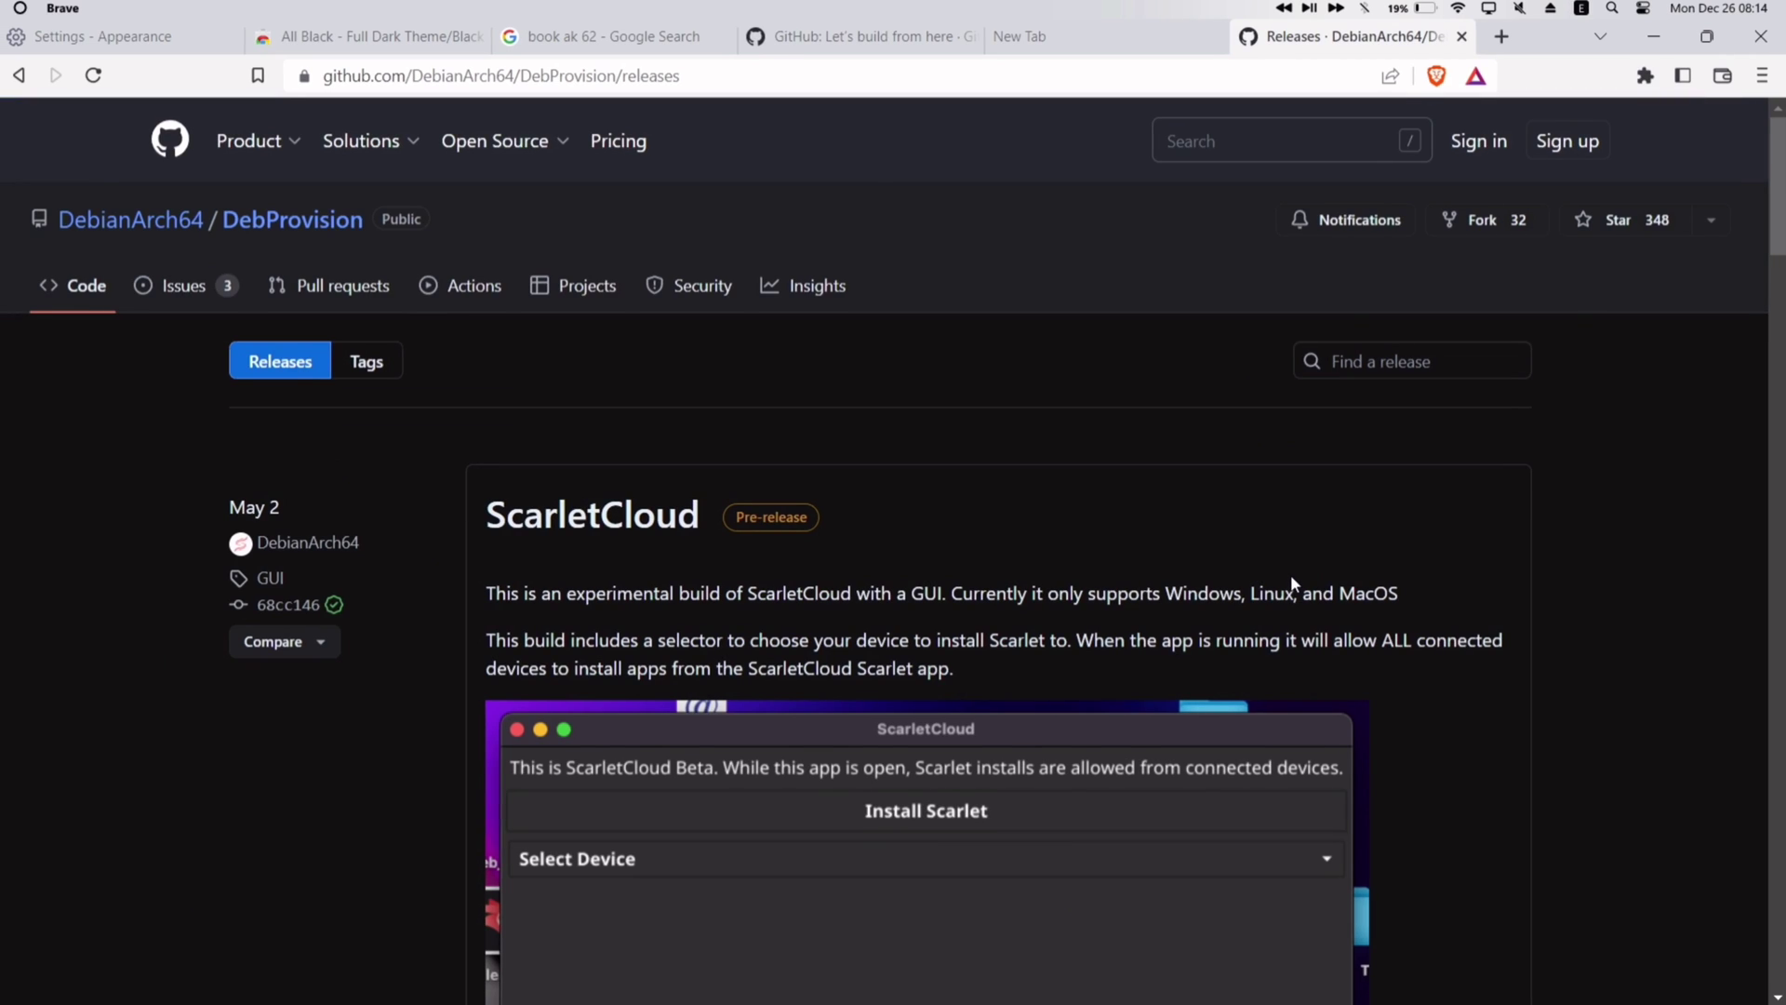
scroll(1291, 577, down, 15)
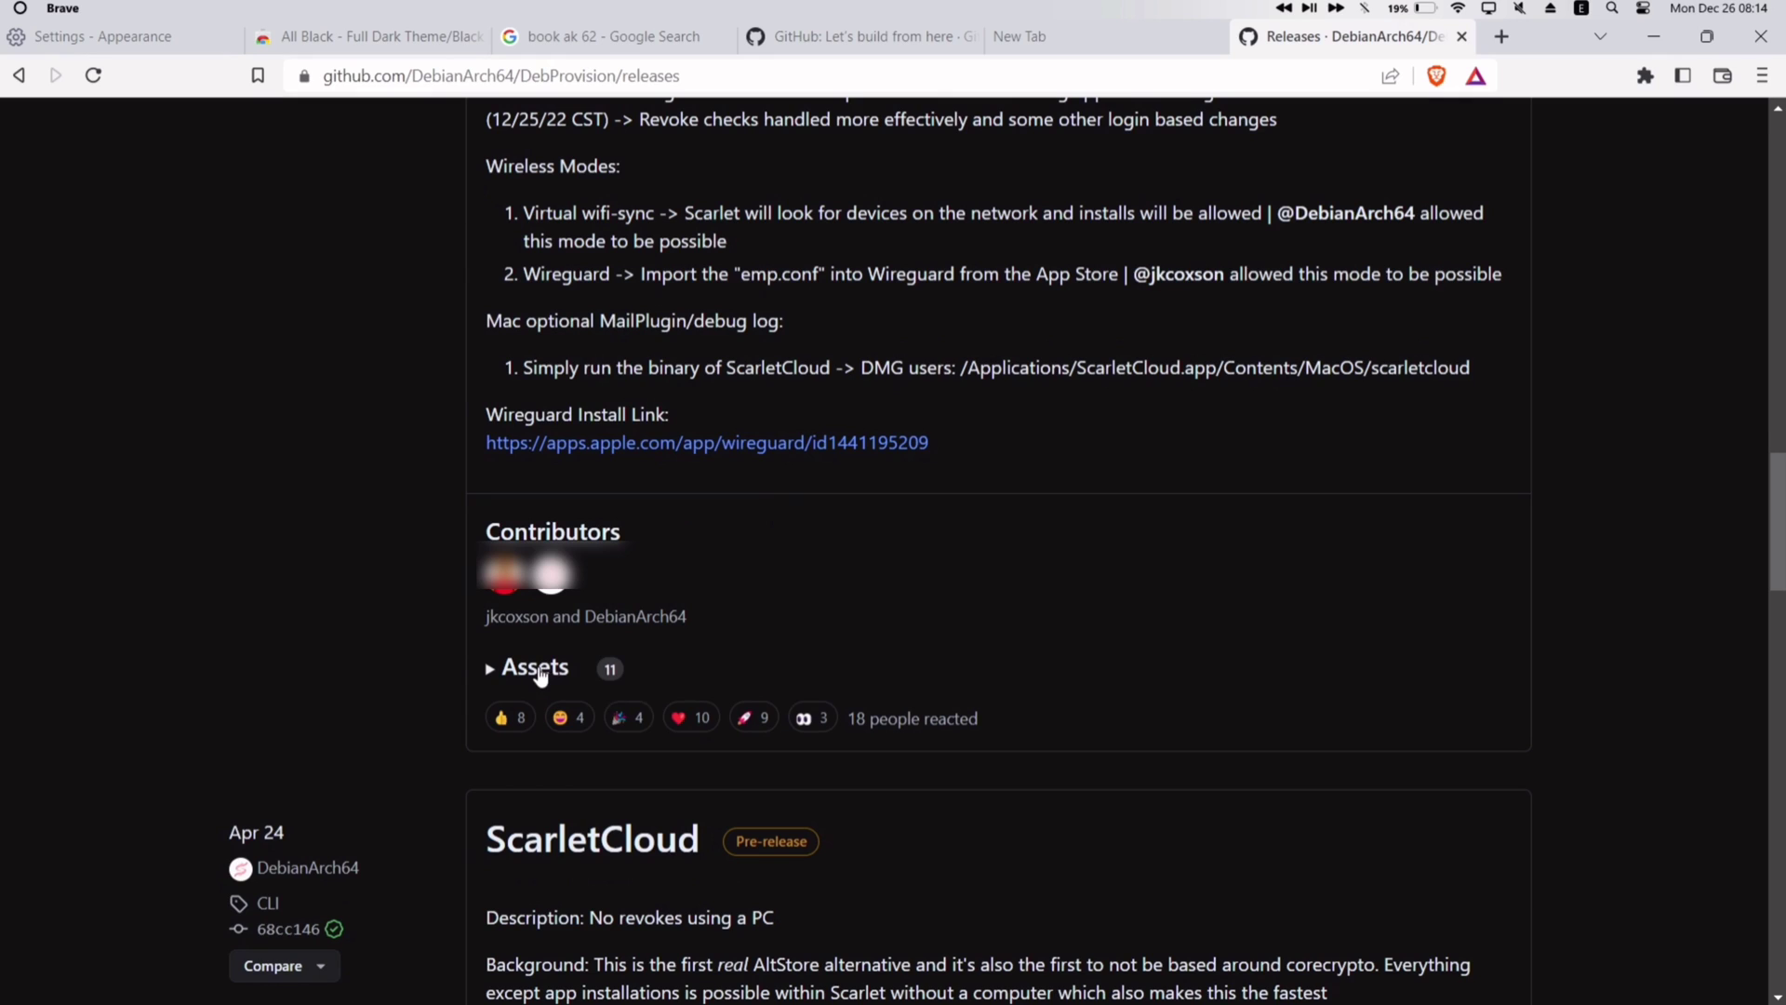
click(538, 669)
scroll(835, 777, down, 4)
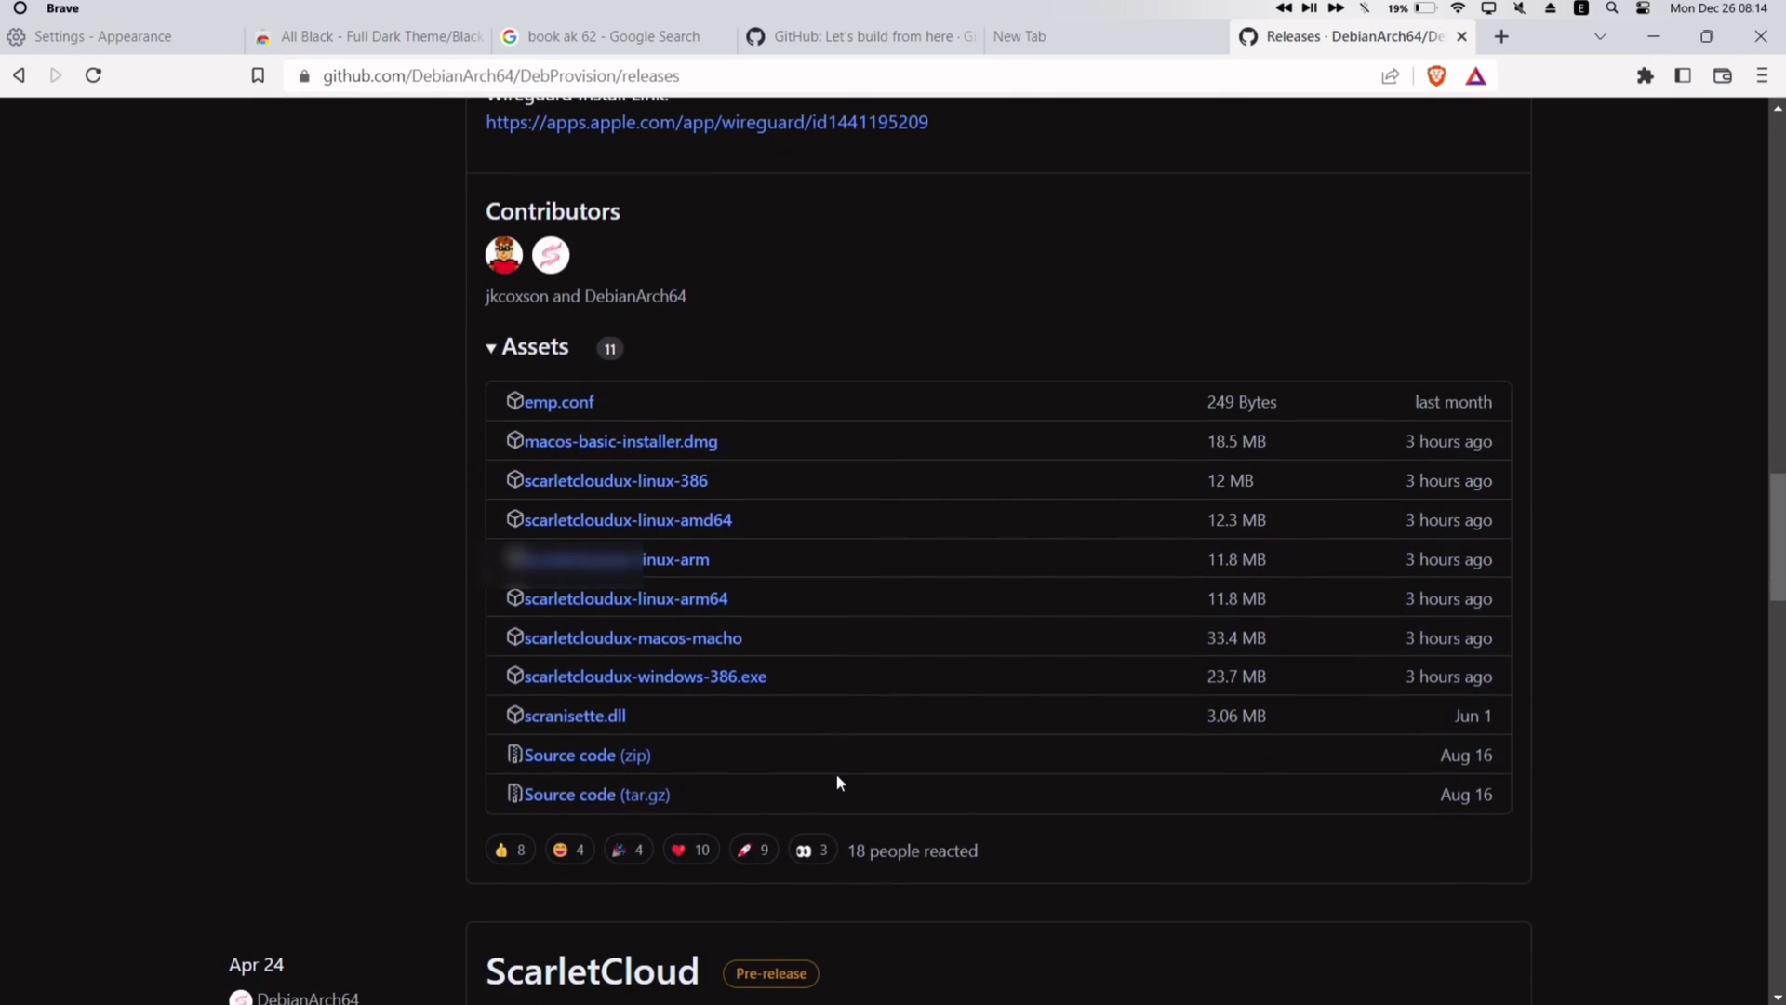
click(754, 685)
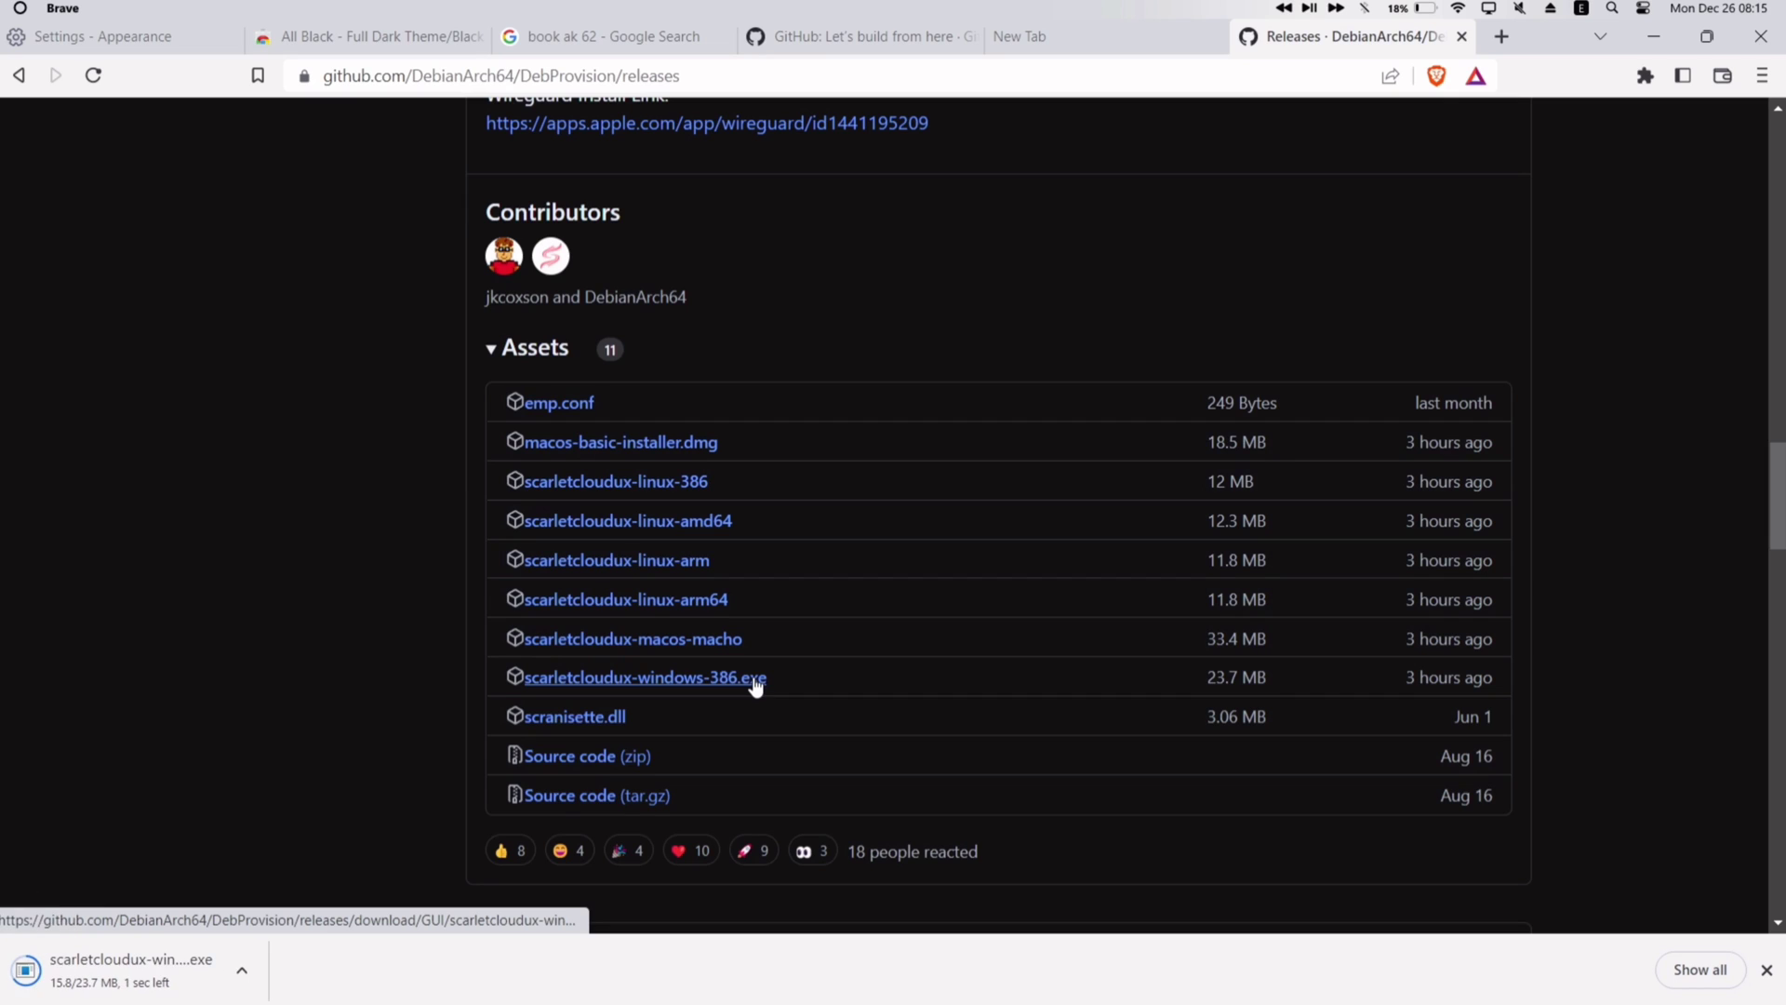
- Run scarletcloudux-windows-386.exe from This PC > Downloads as administrator
mouse_move(200, 996)
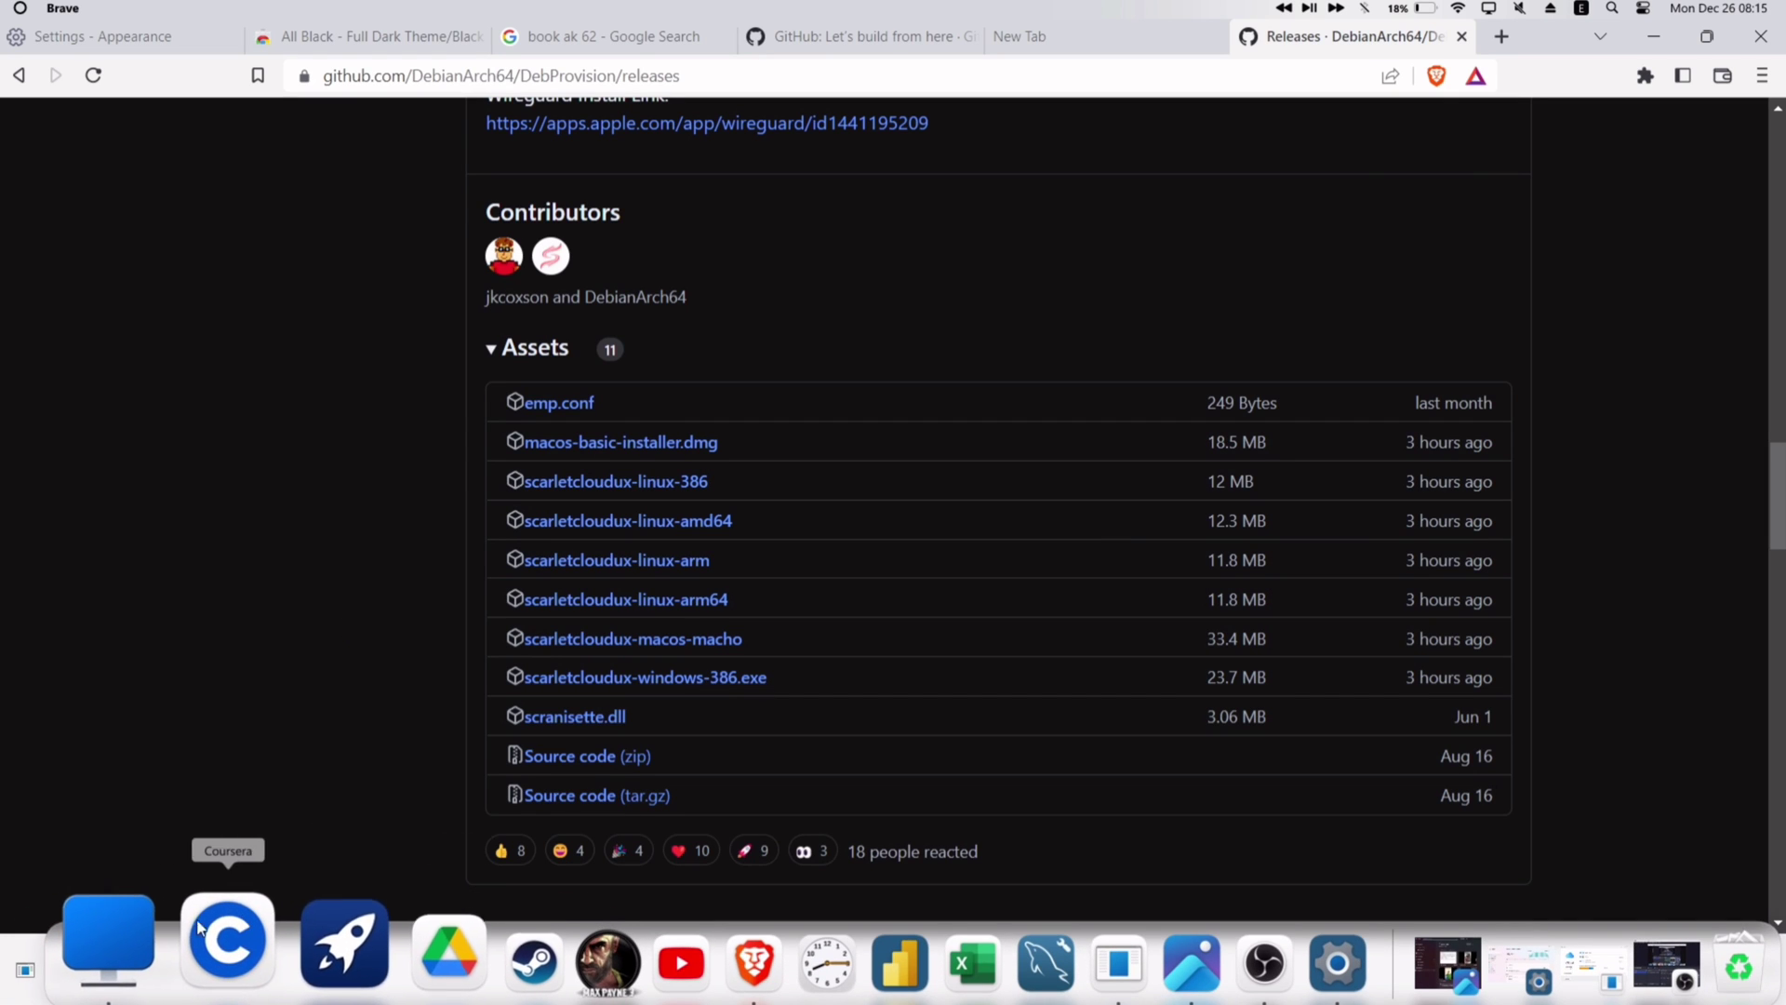
click(130, 936)
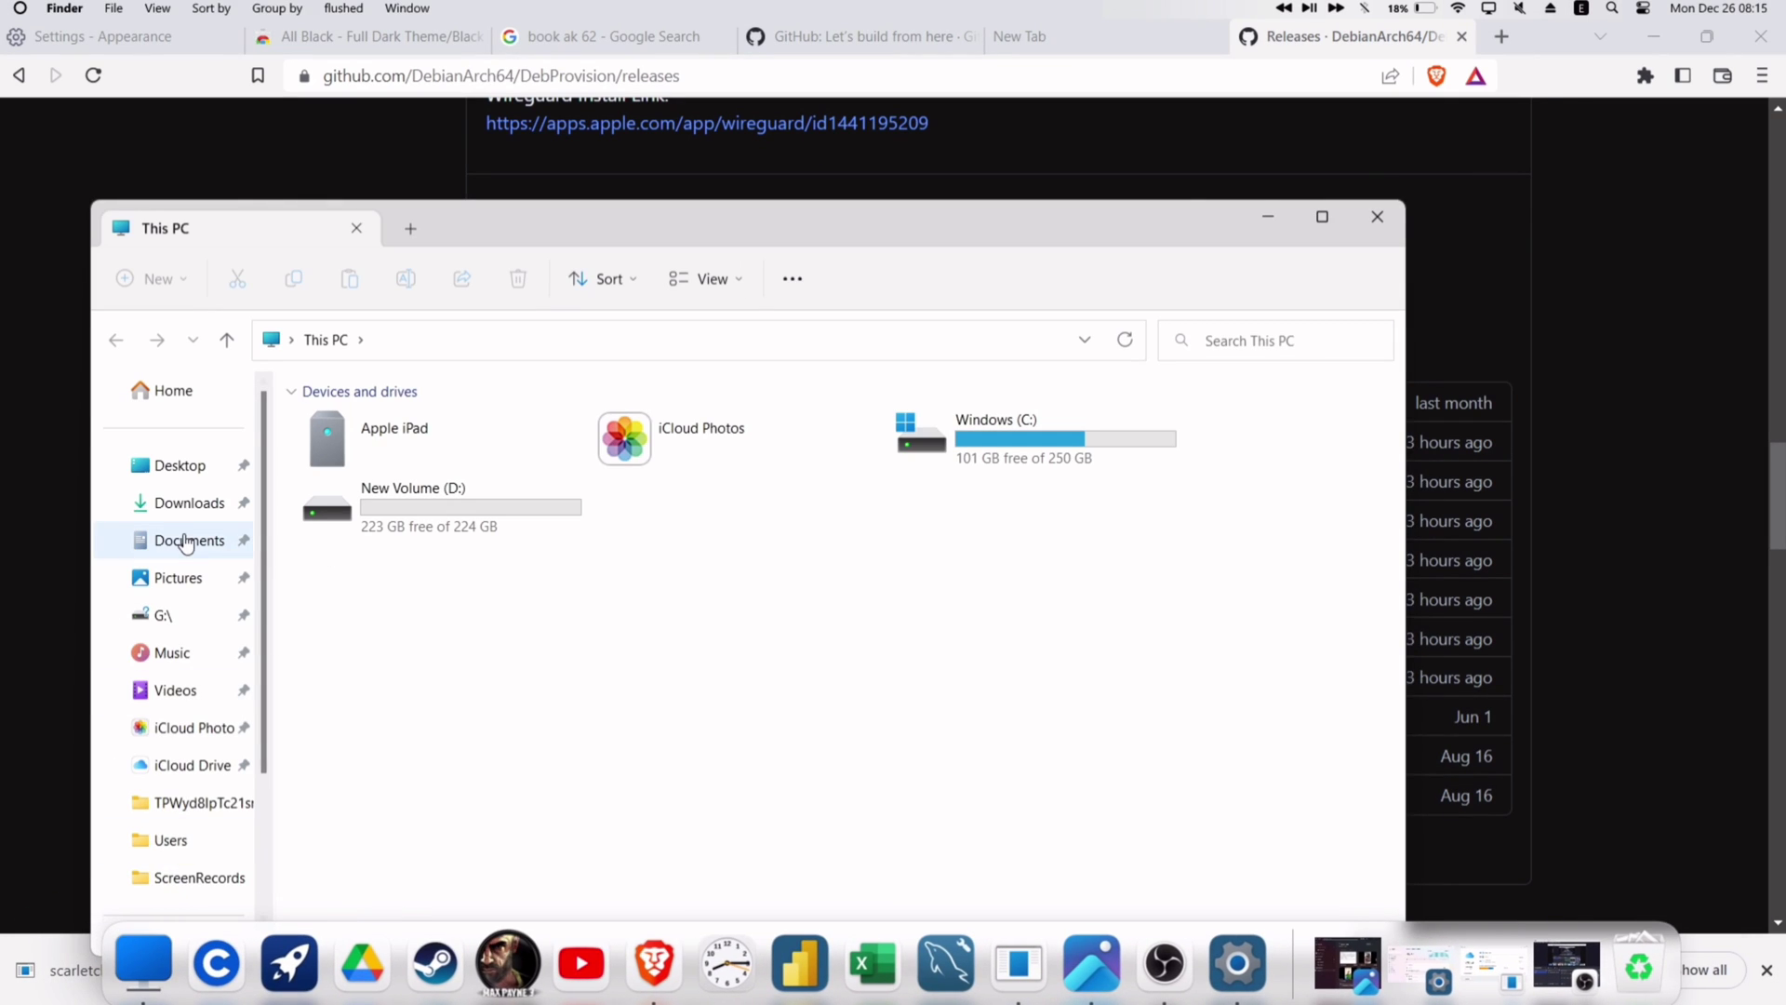
click(191, 505)
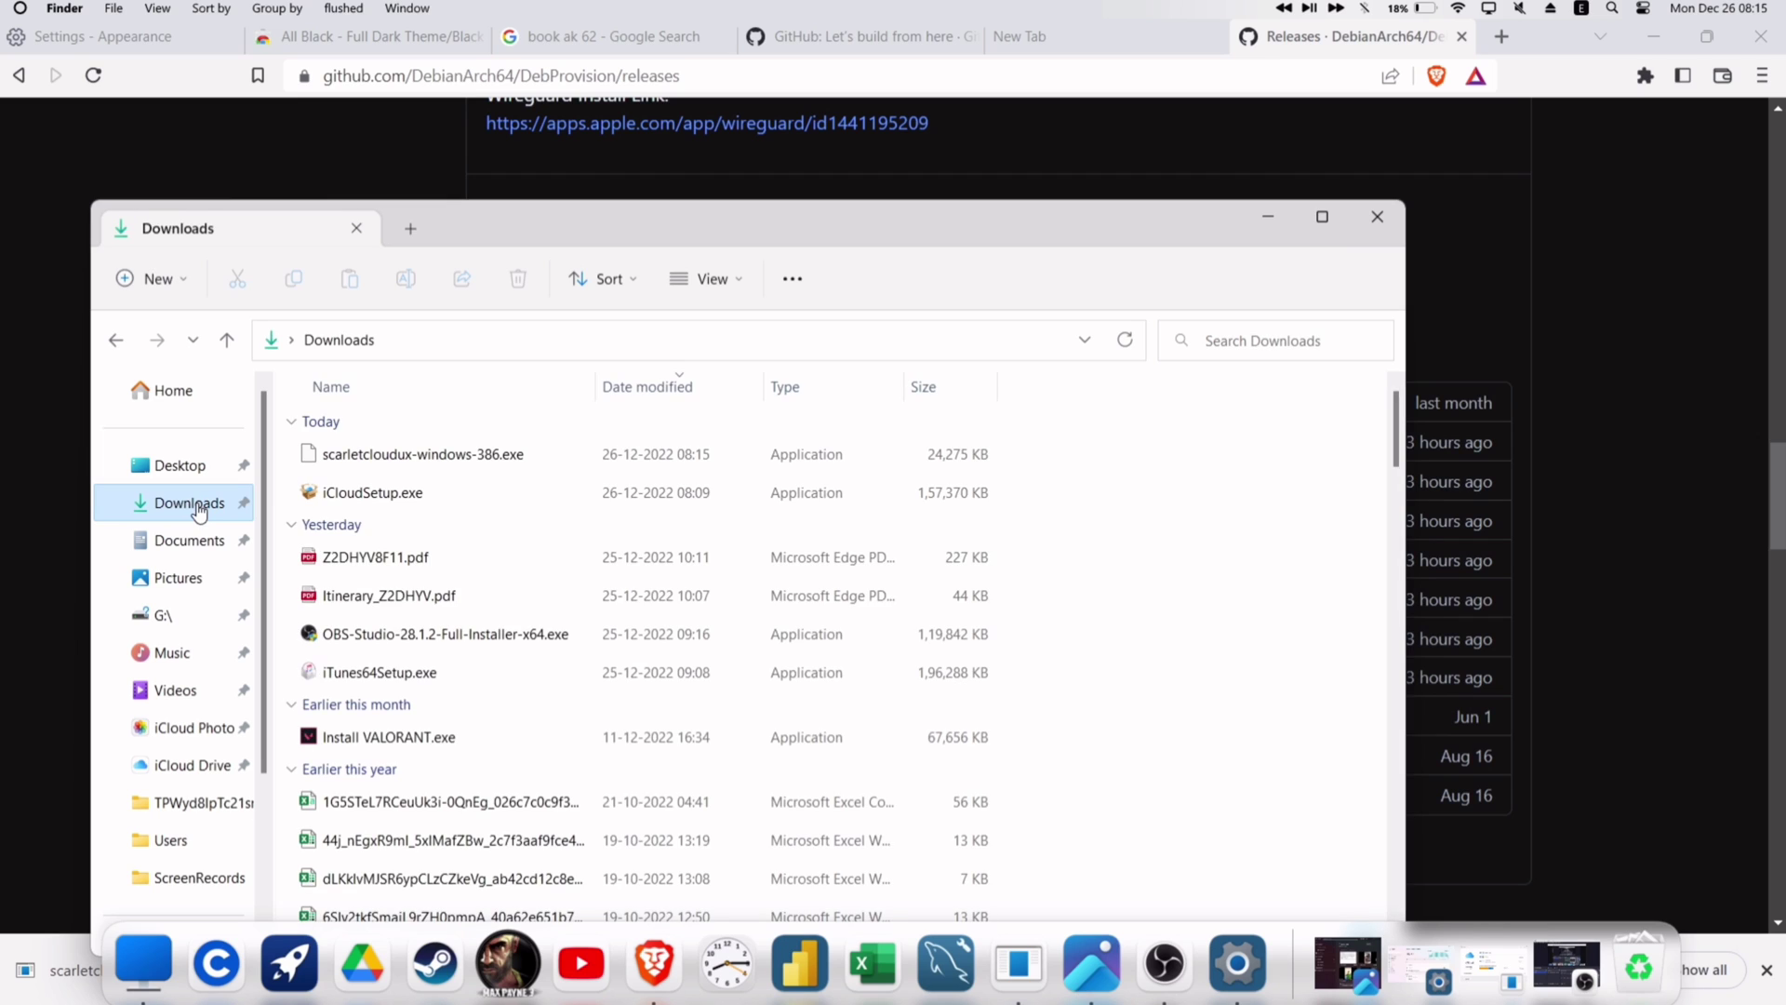
right_click(433, 456)
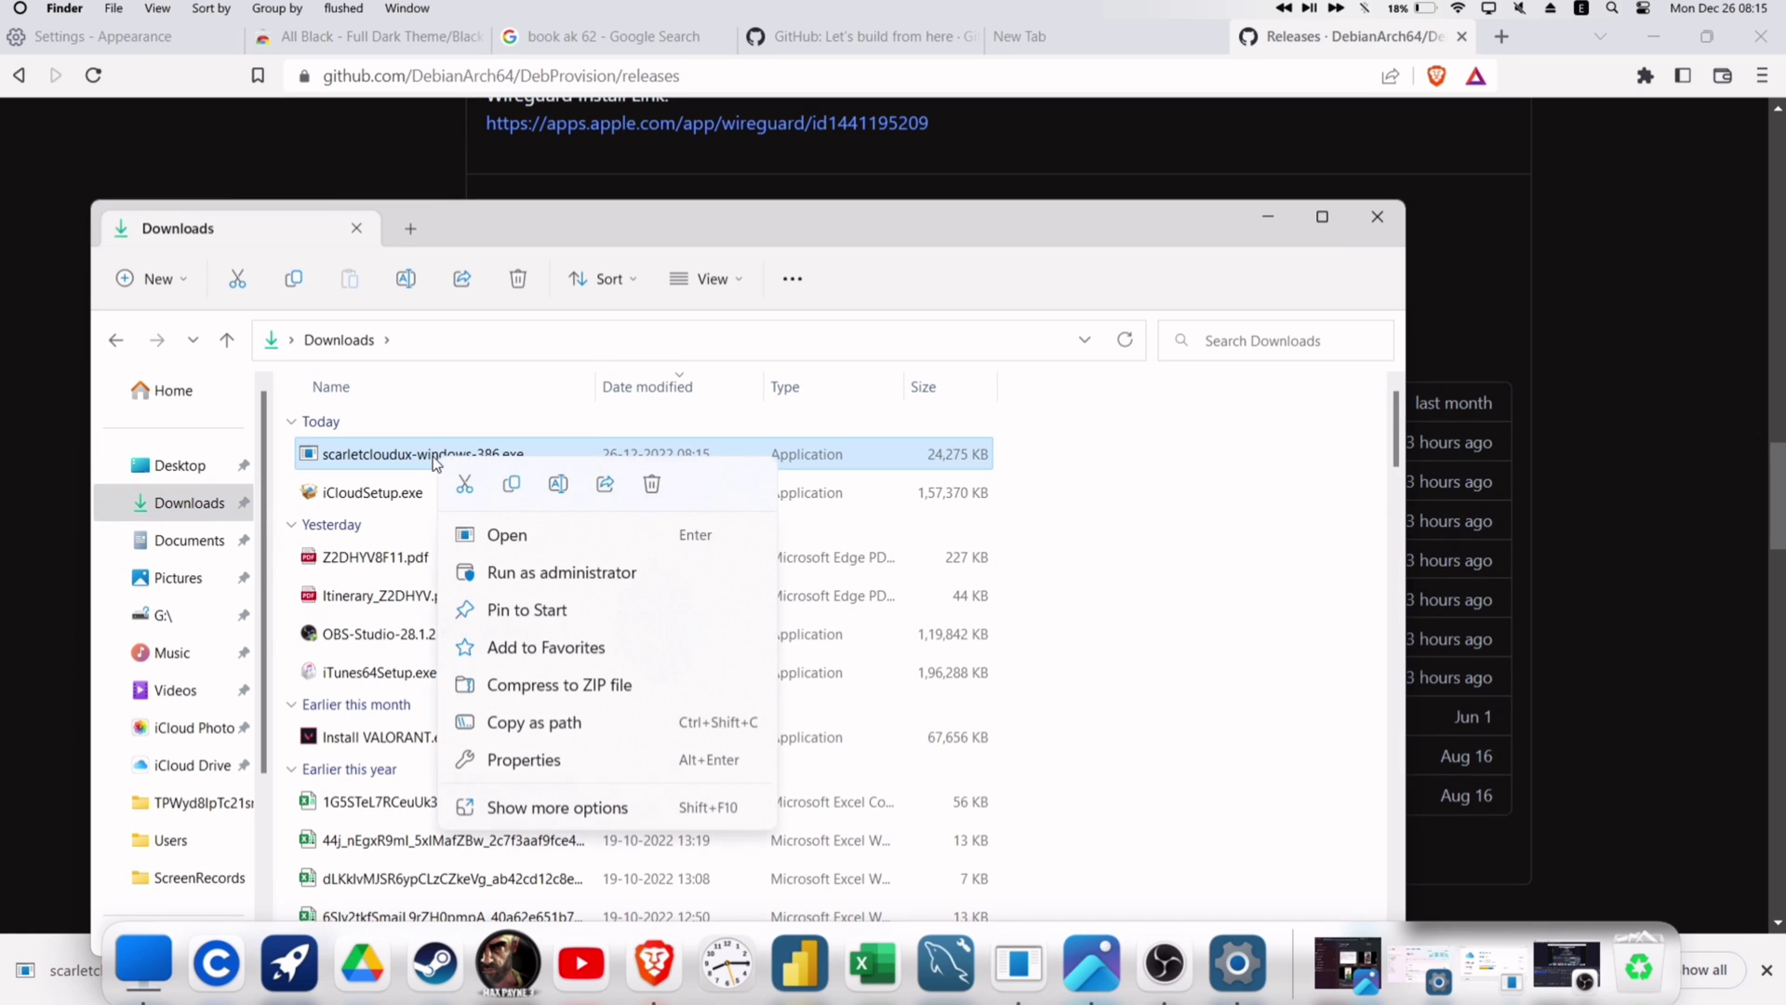
click(578, 571)
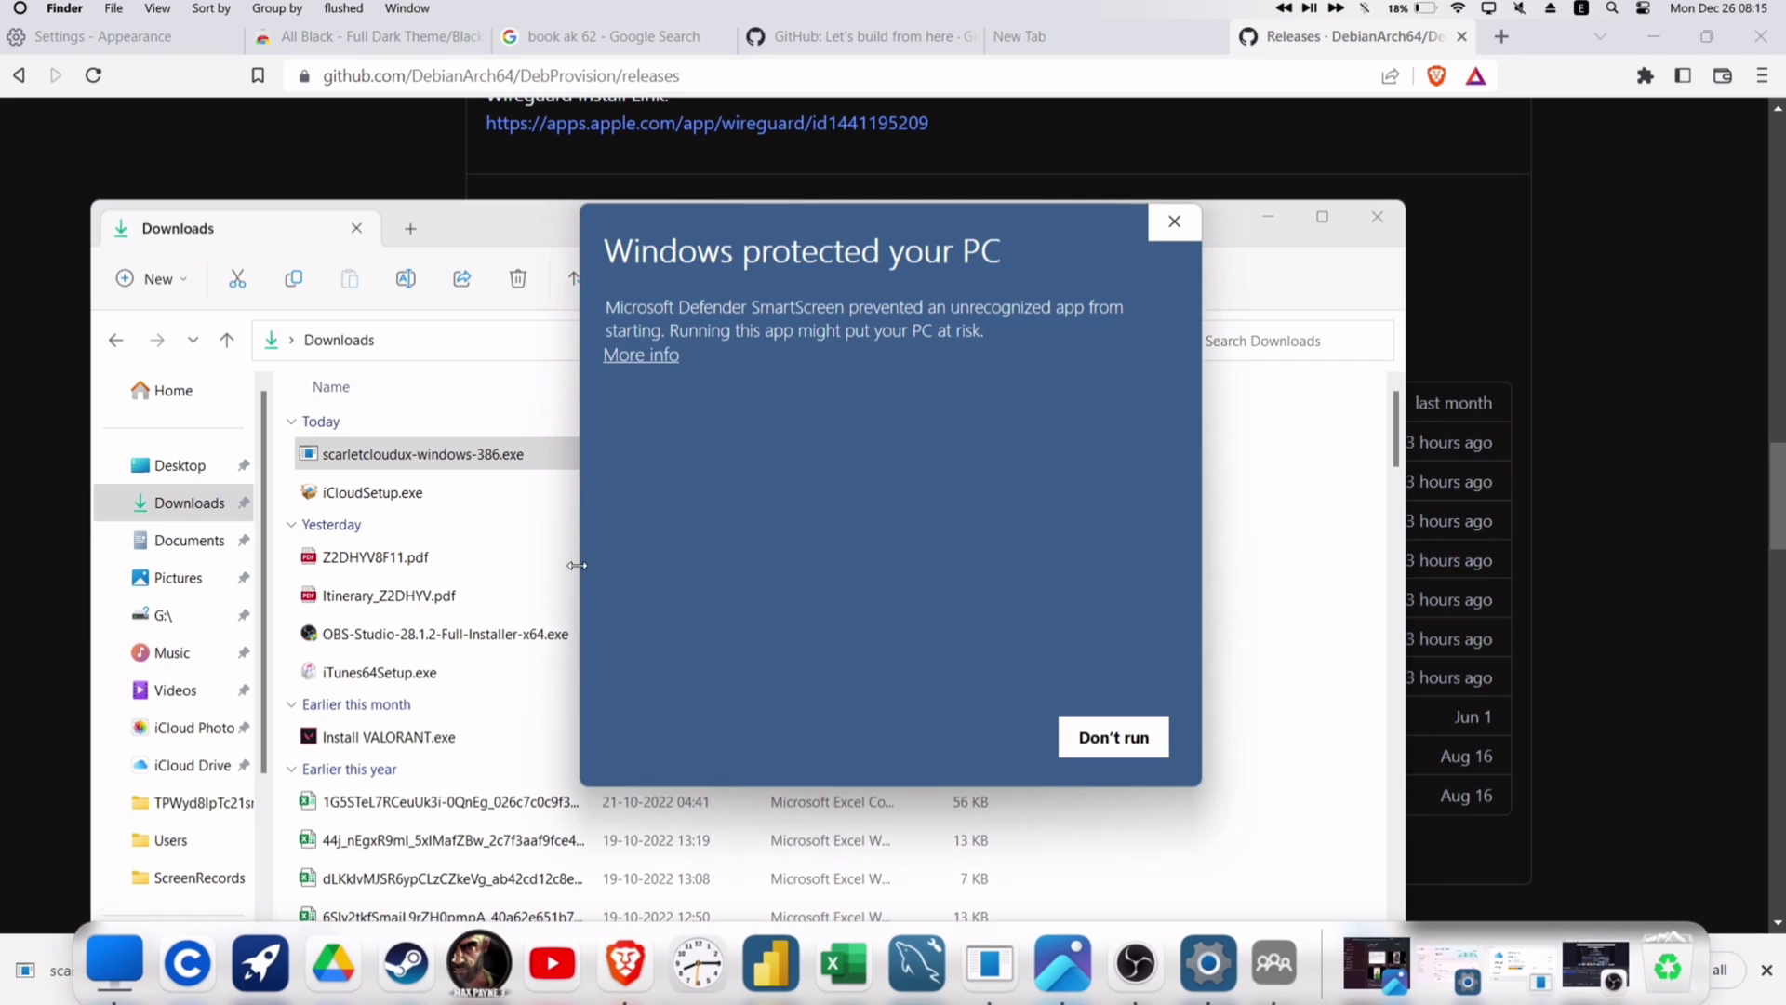
- Run the unrecognized app anyway and allow its firewall access on private networks
click(652, 359)
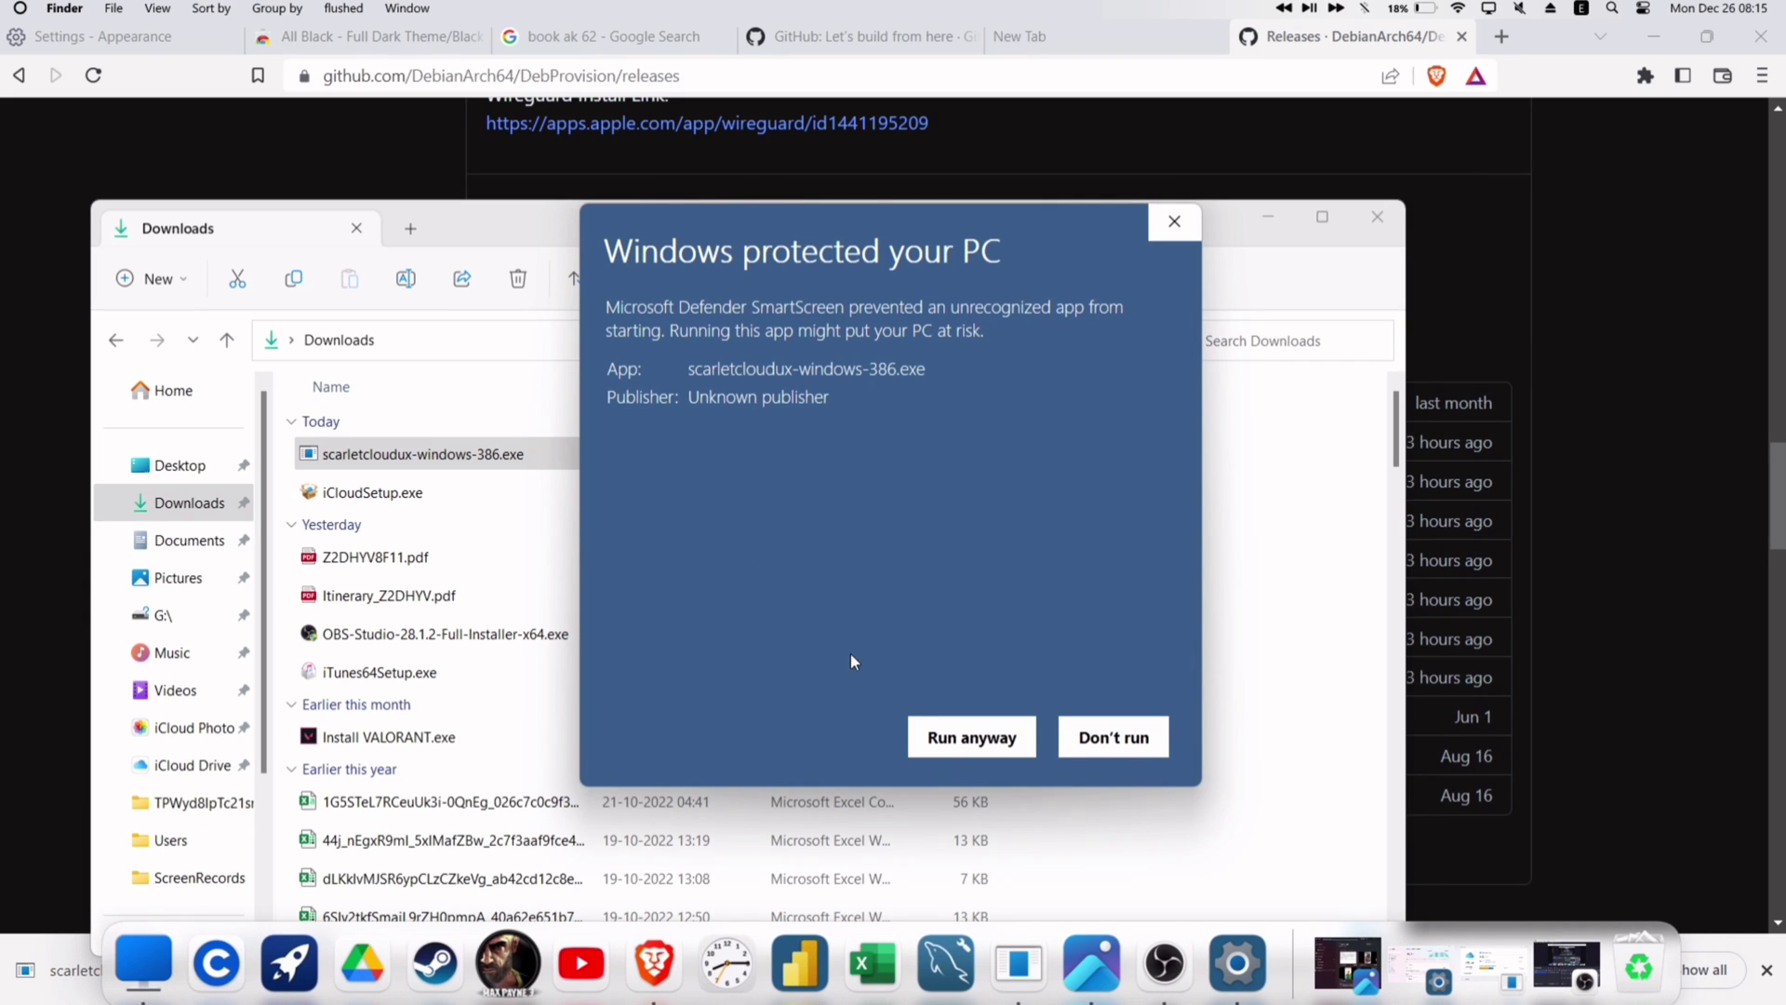
click(964, 743)
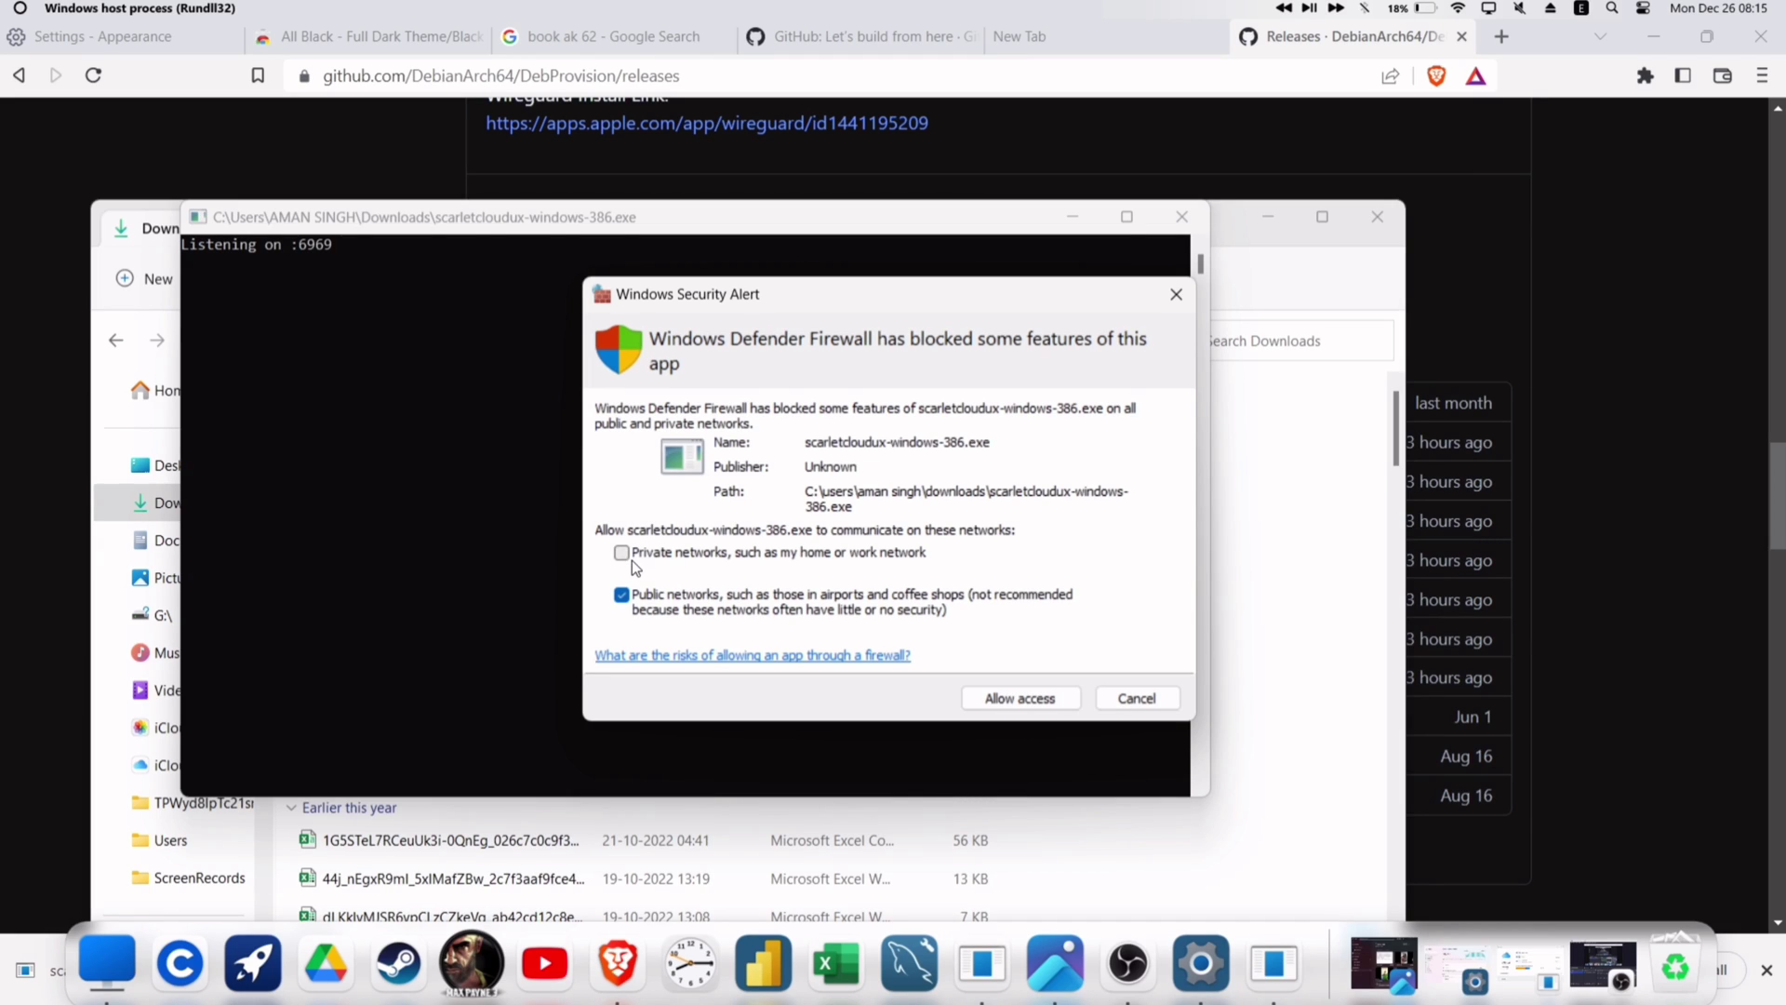
click(621, 553)
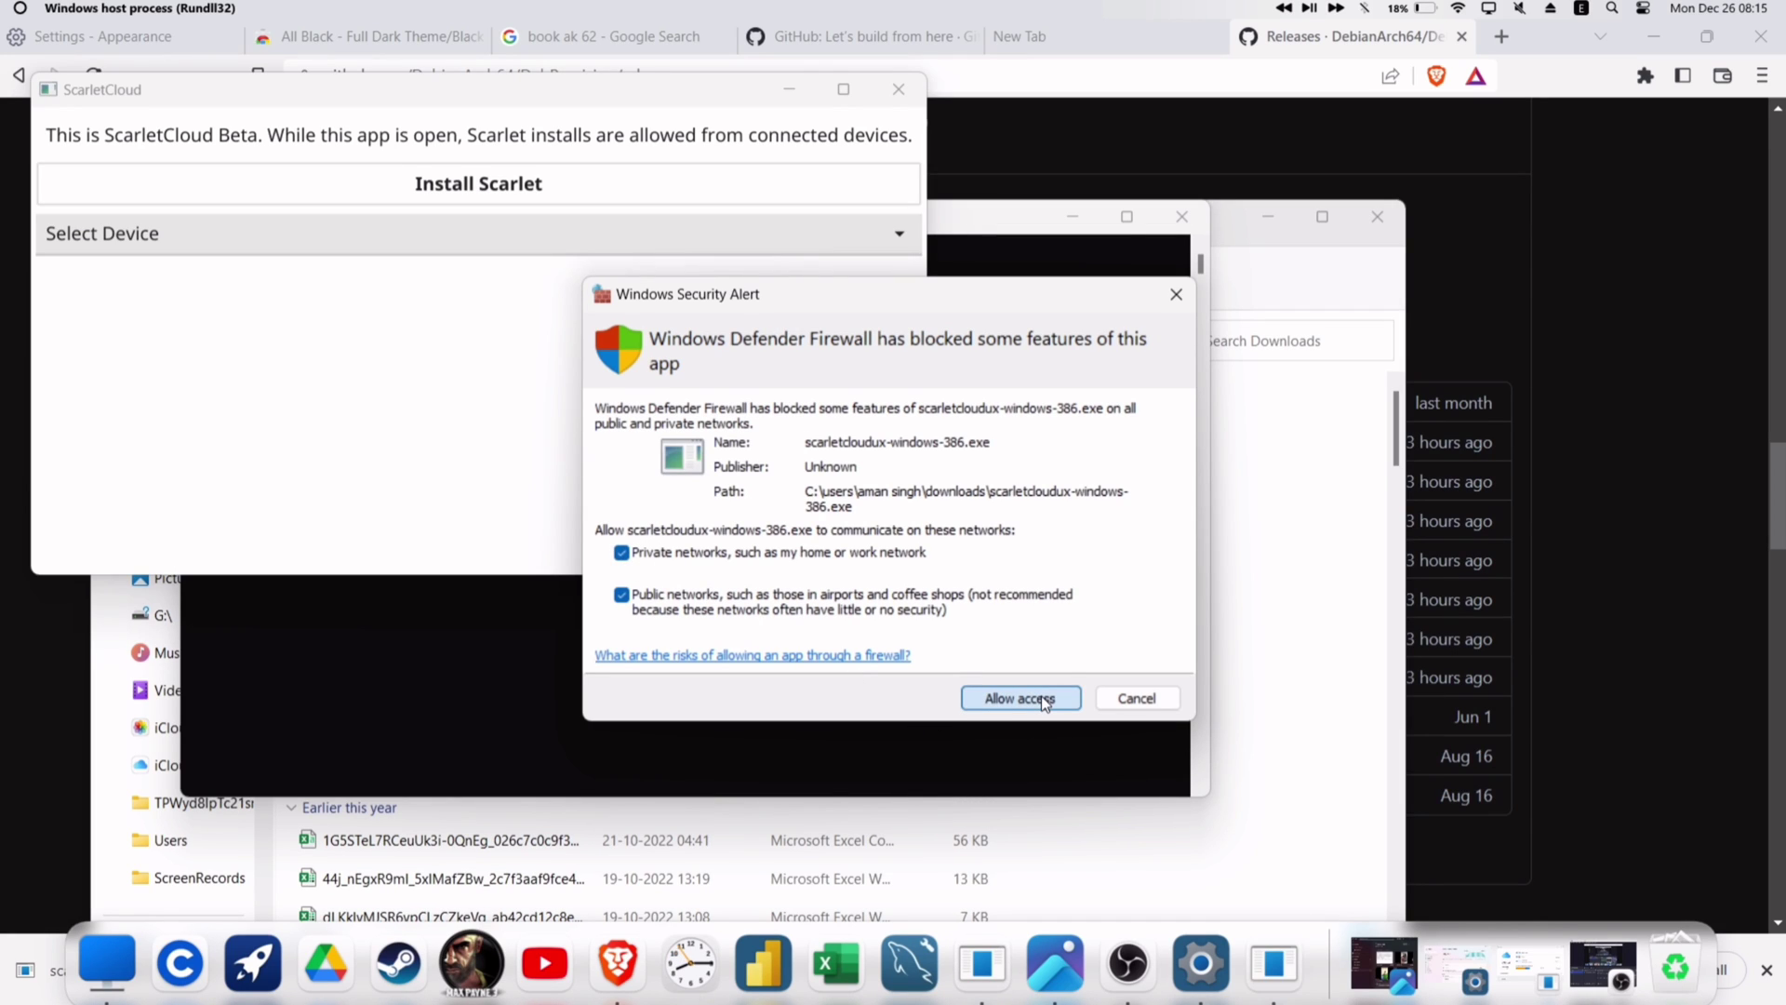
click(1044, 700)
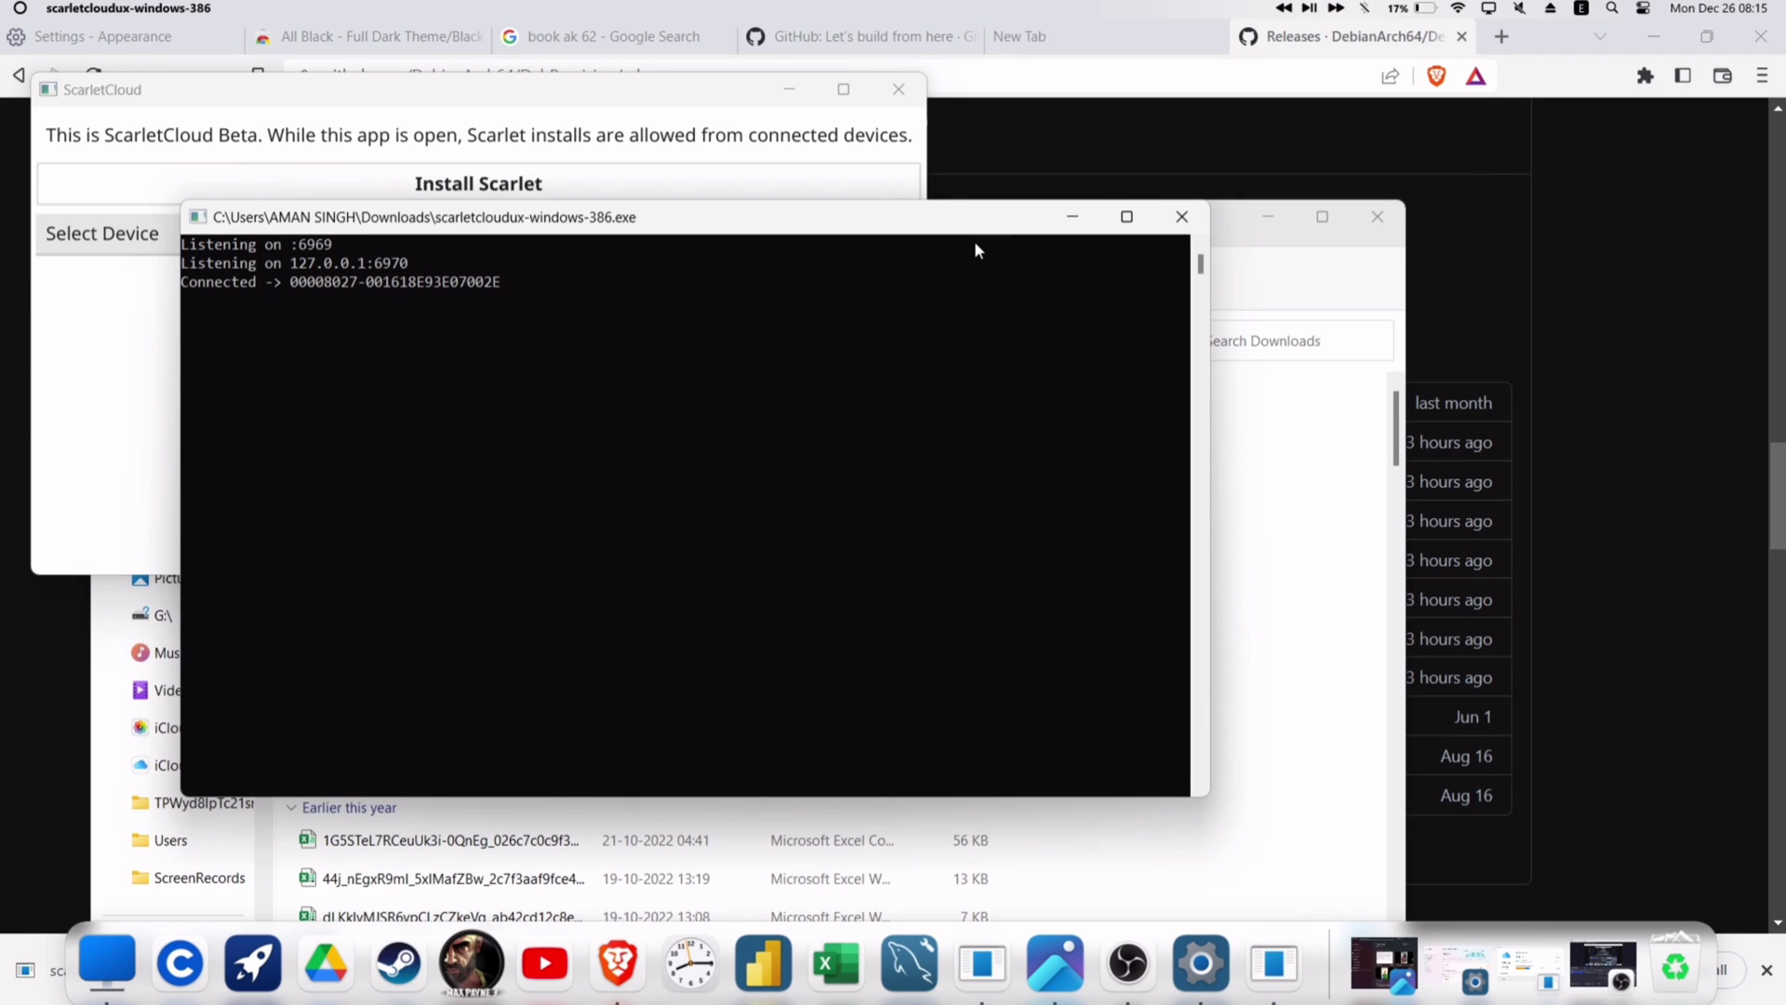
- Select the connected iPad as the target device in ScarletCloud
click(701, 87)
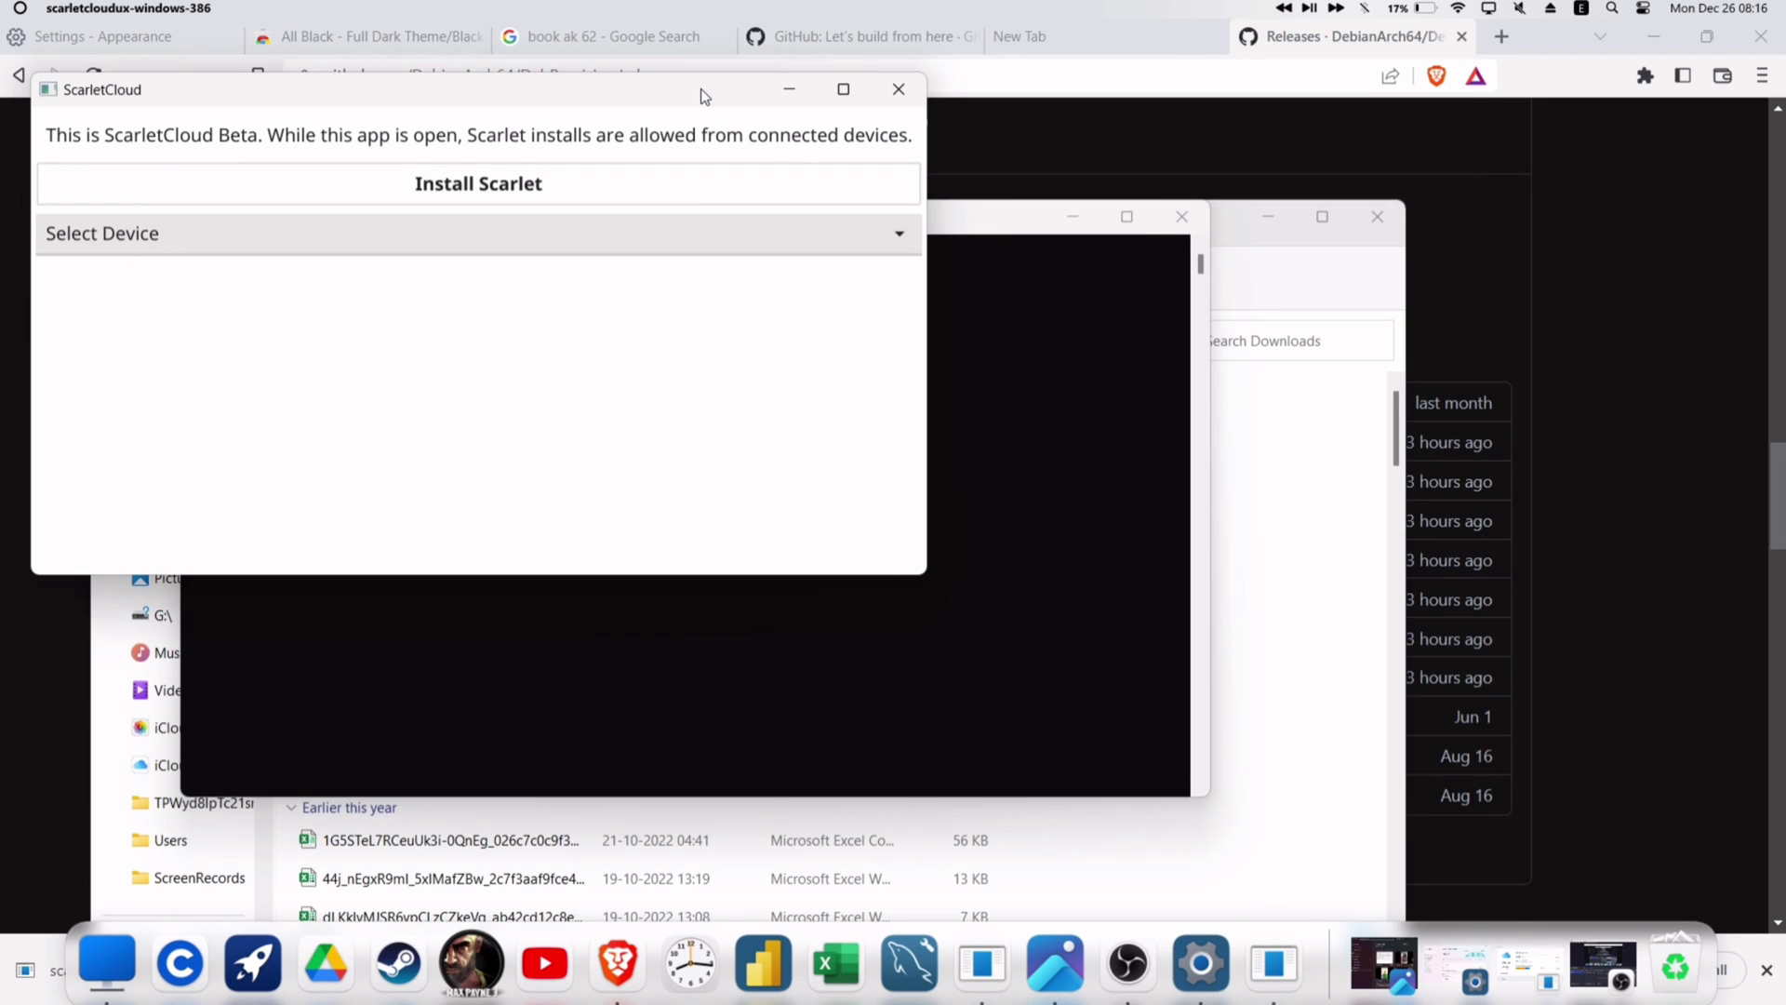
click(851, 231)
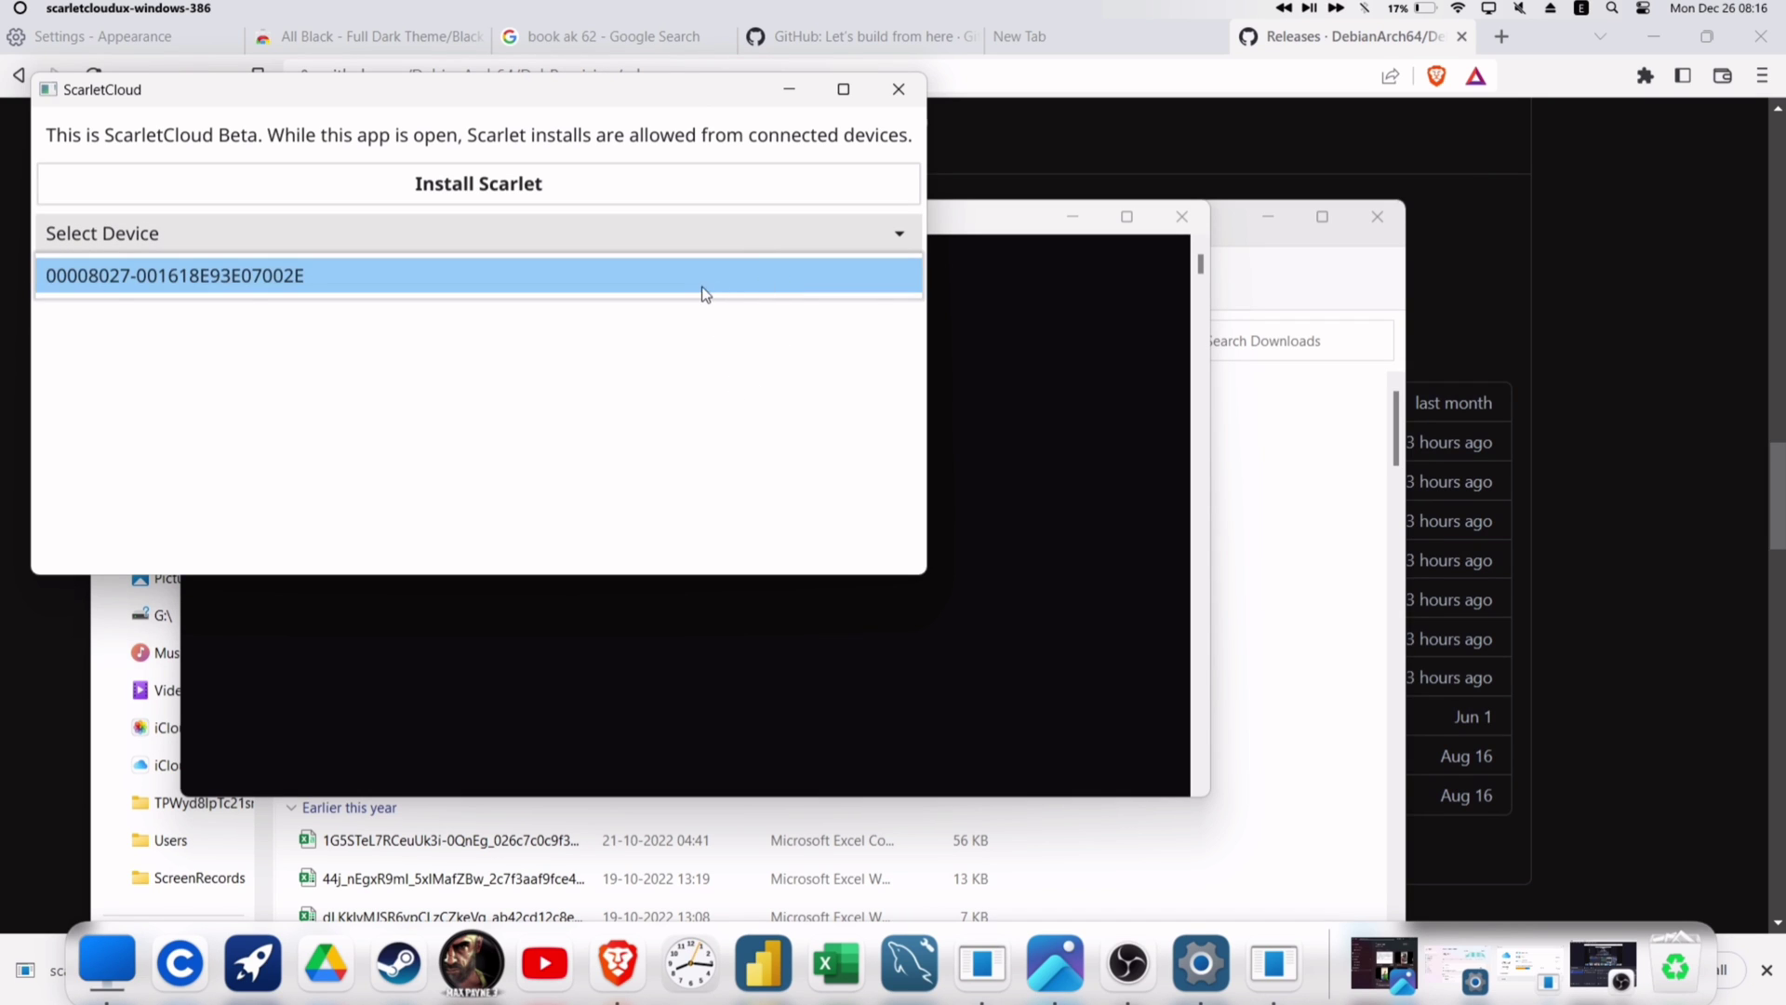
click(747, 274)
drag(679, 91, 1259, 378)
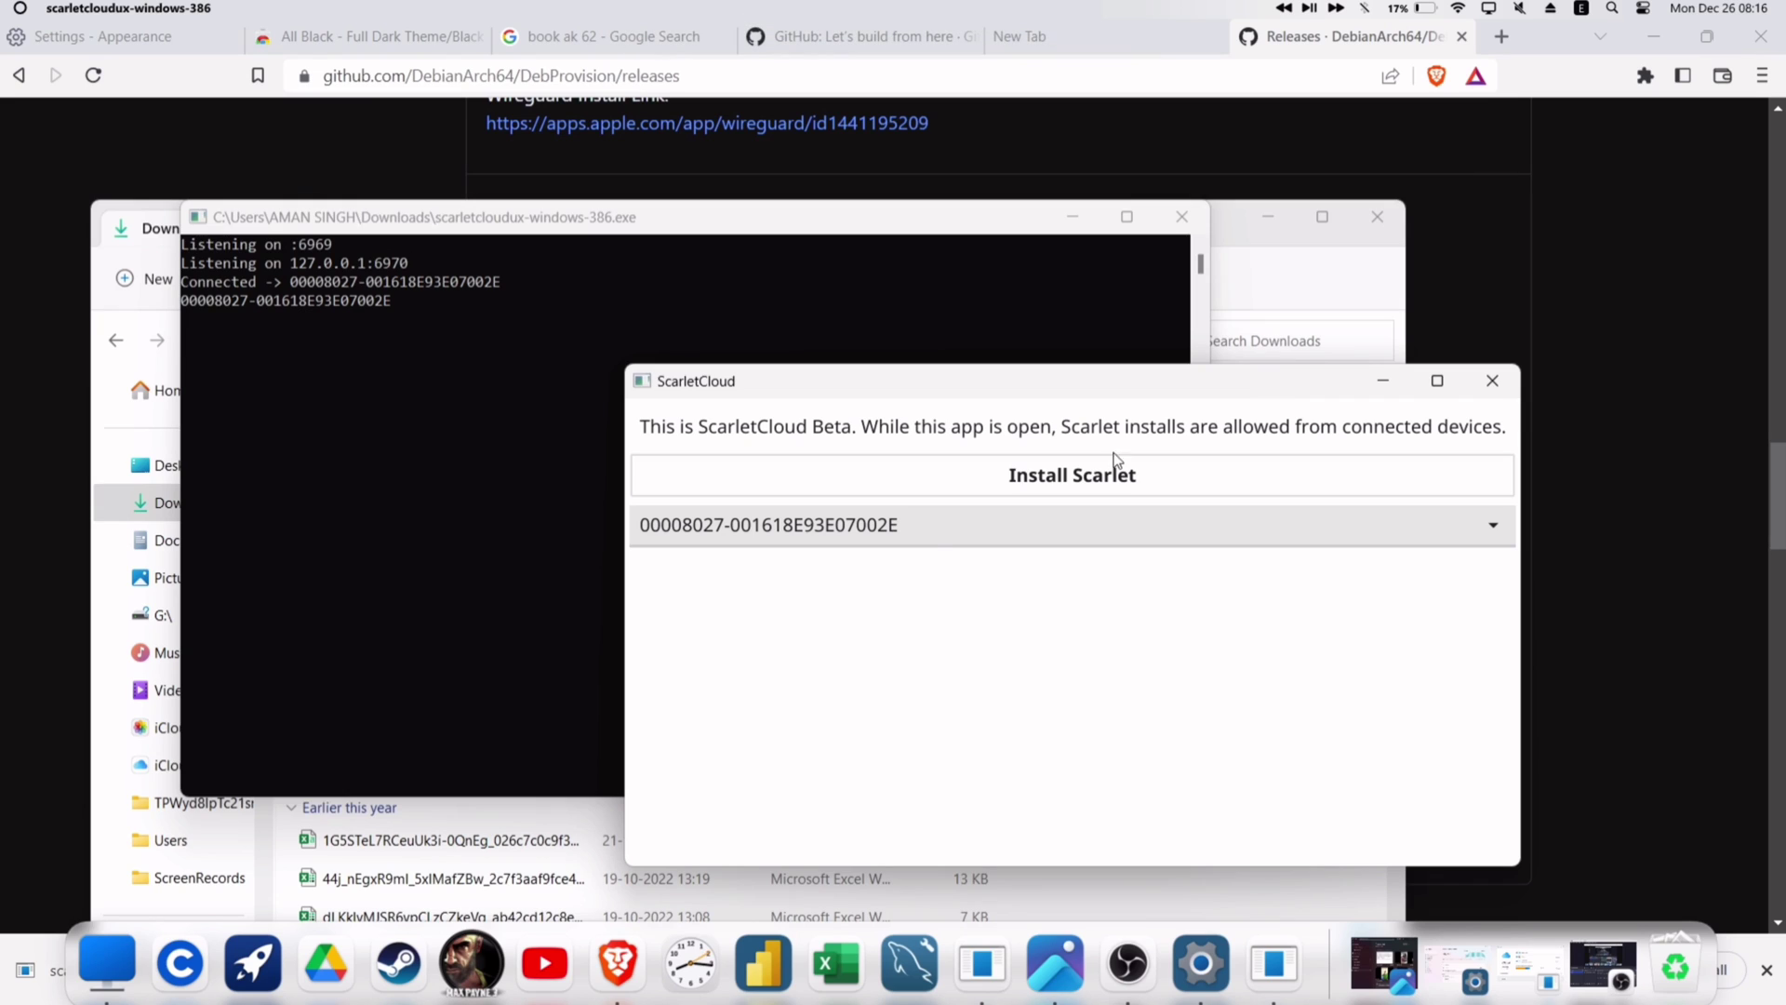
- Install Scarlet, signing in with the Apple ID e-mail and password
click(1232, 474)
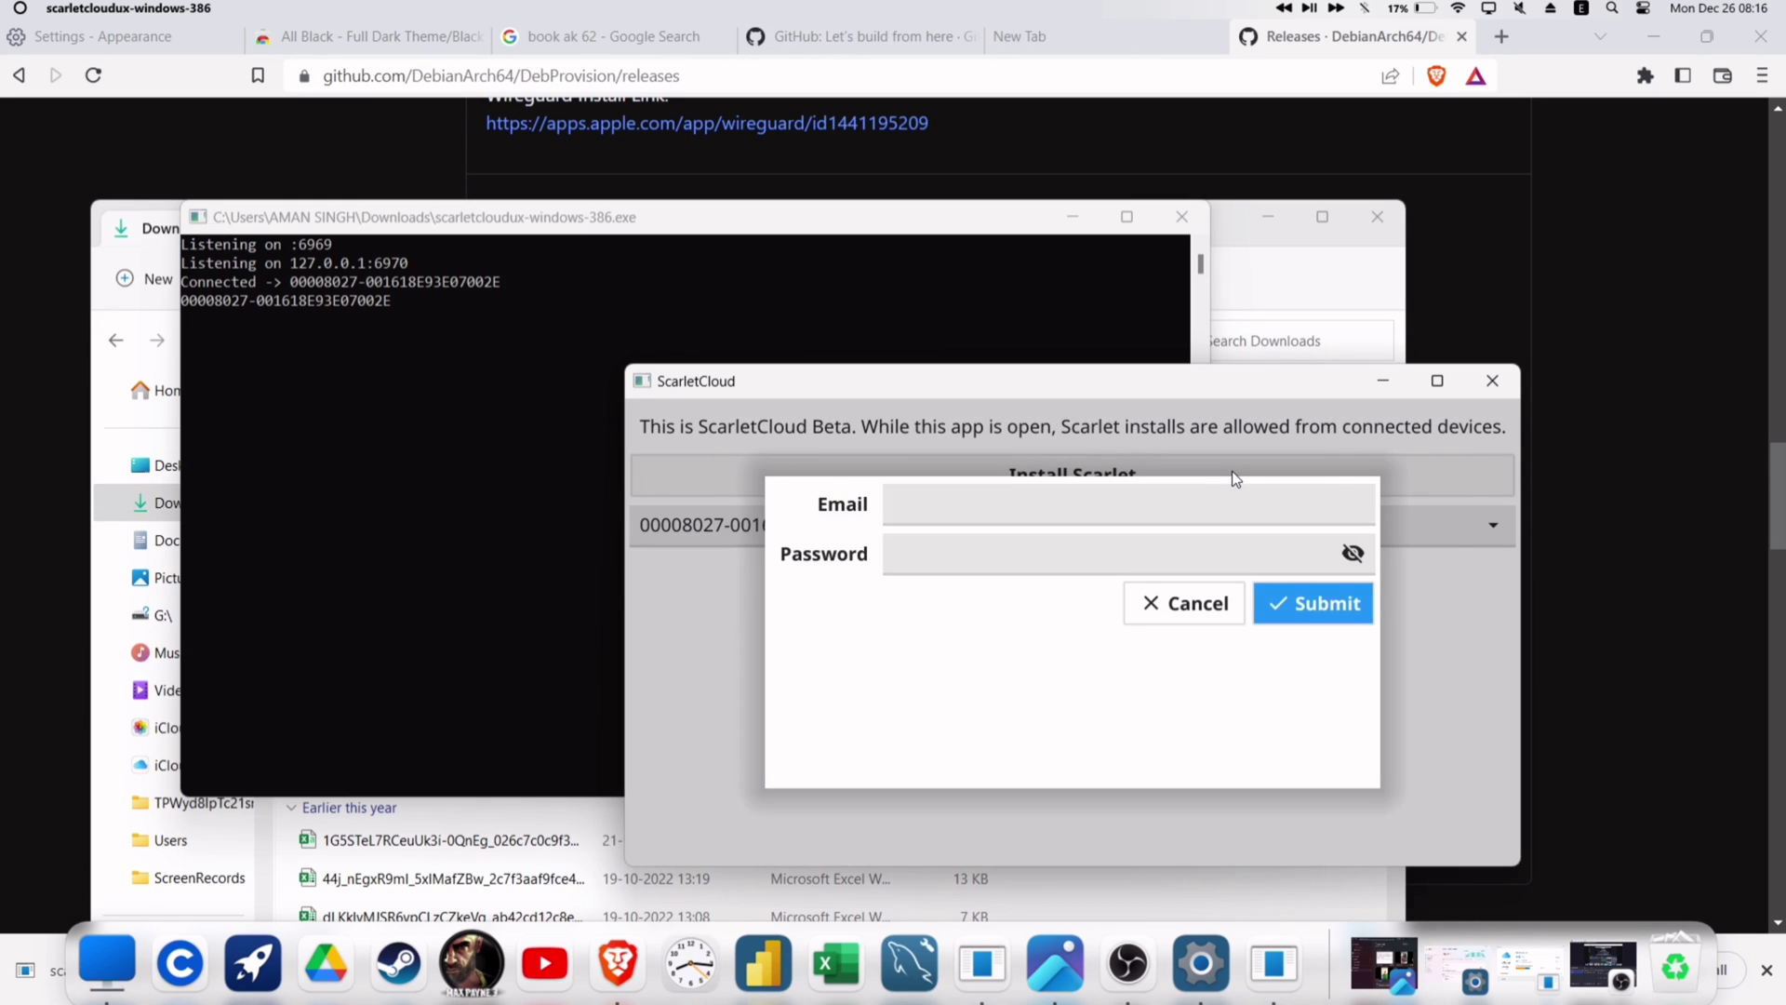
click(1162, 507)
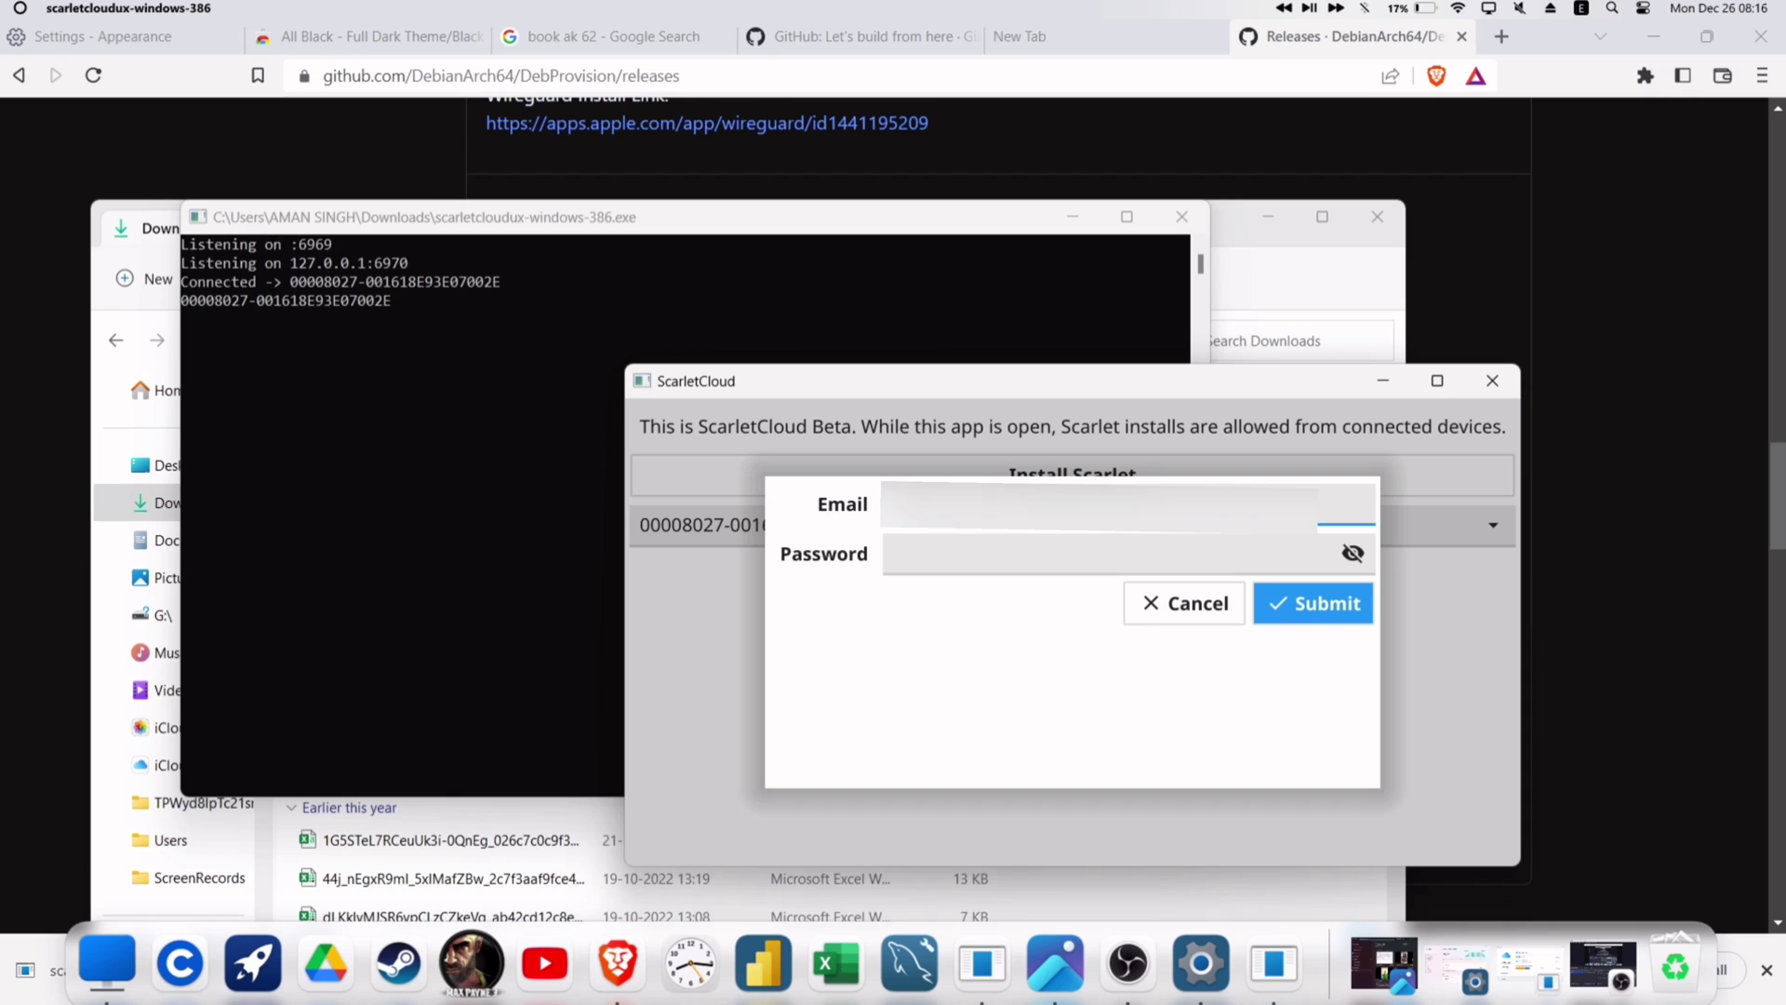
key(Tab)
key(ctrl+v)
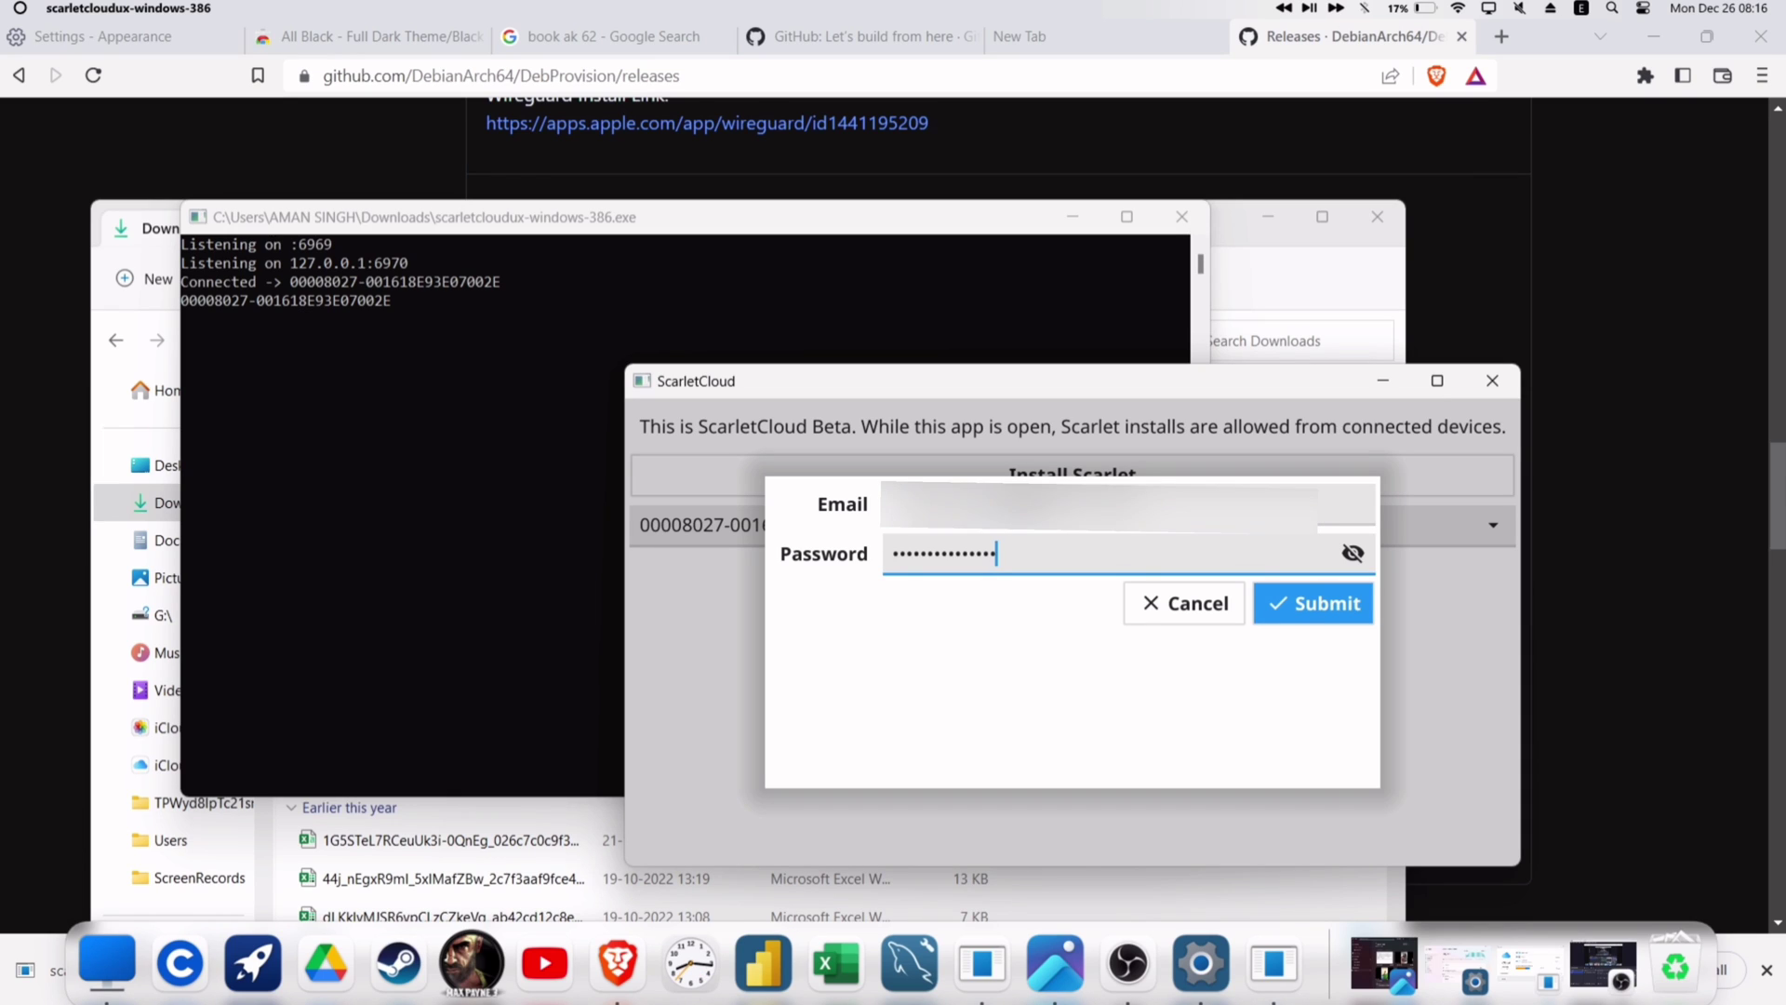
click(1326, 607)
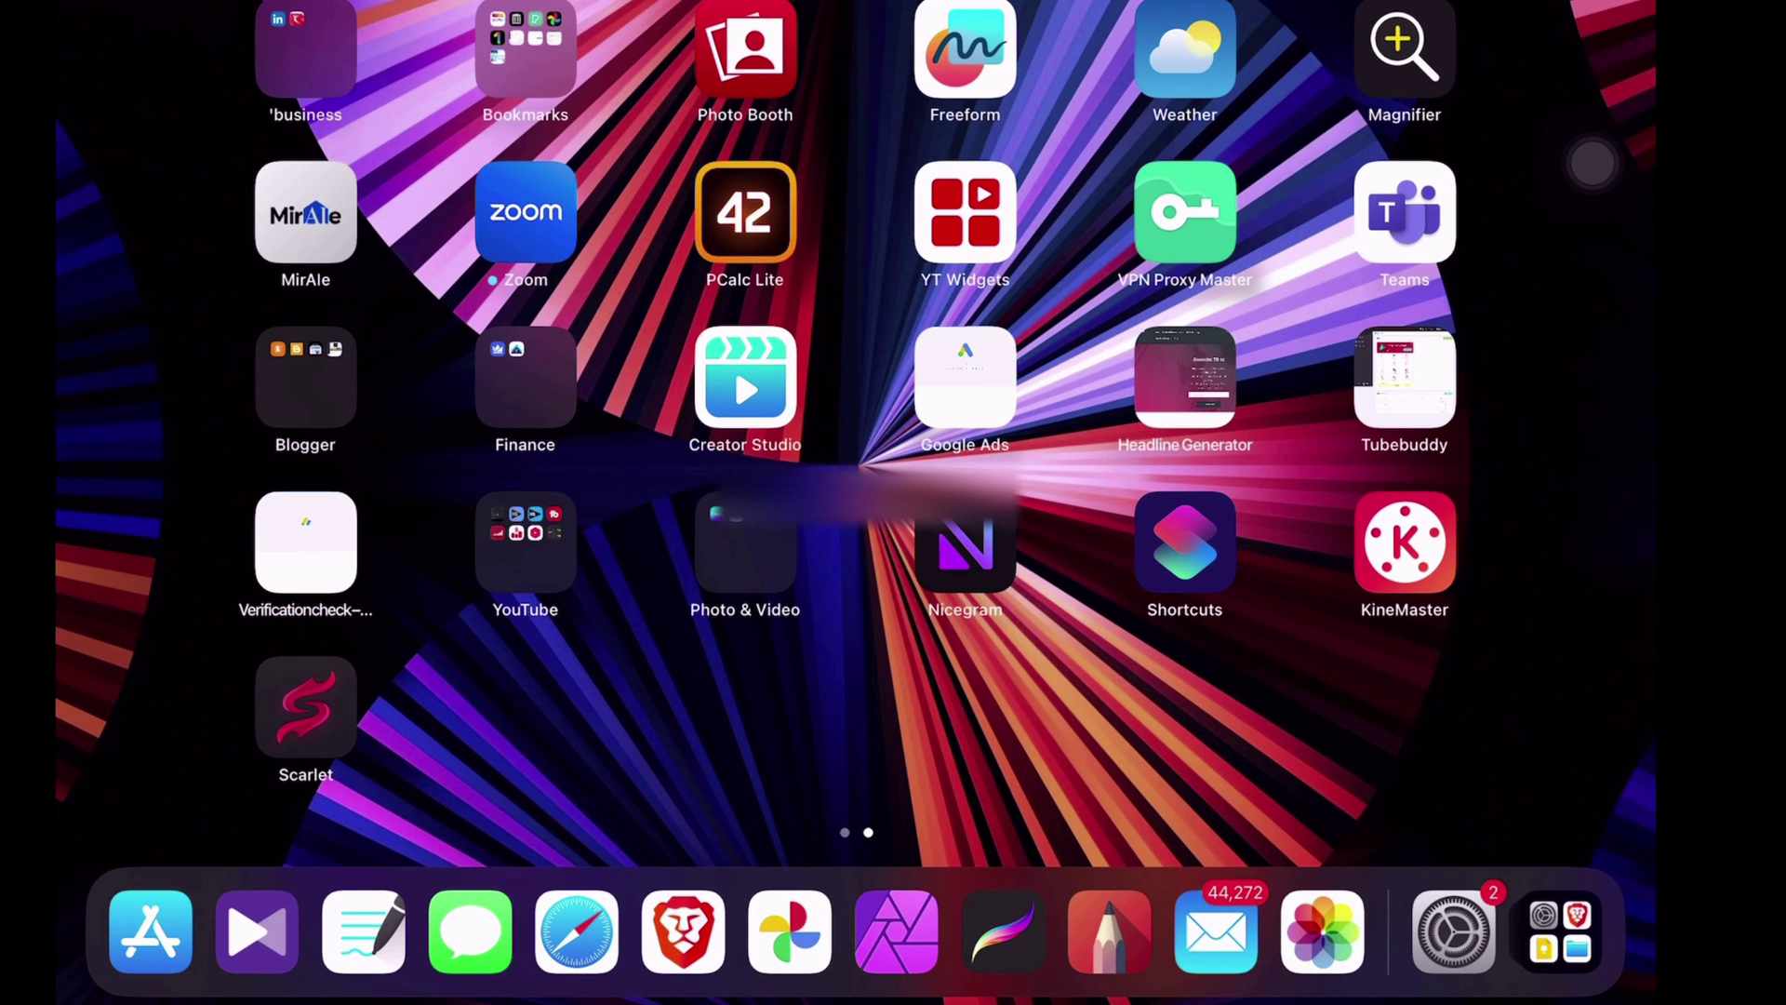
- Try launching Scarlet, then trust its signing developer in VPN & Device Management
click(305, 708)
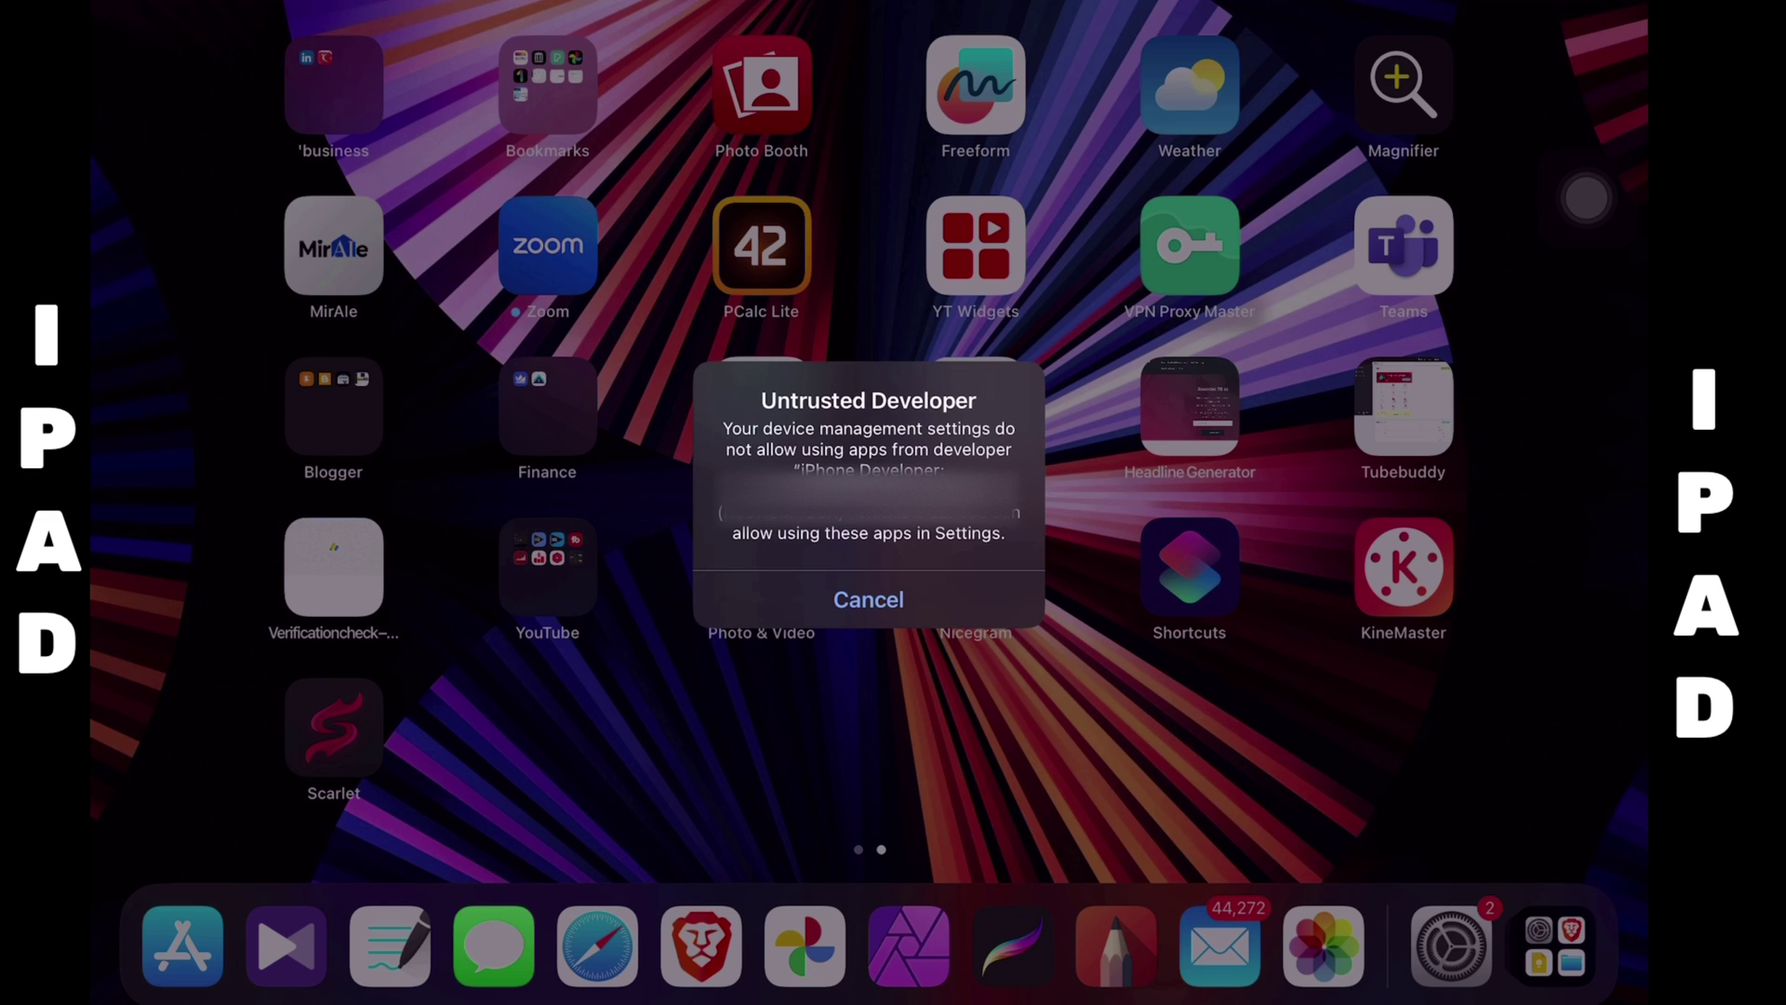
click(868, 599)
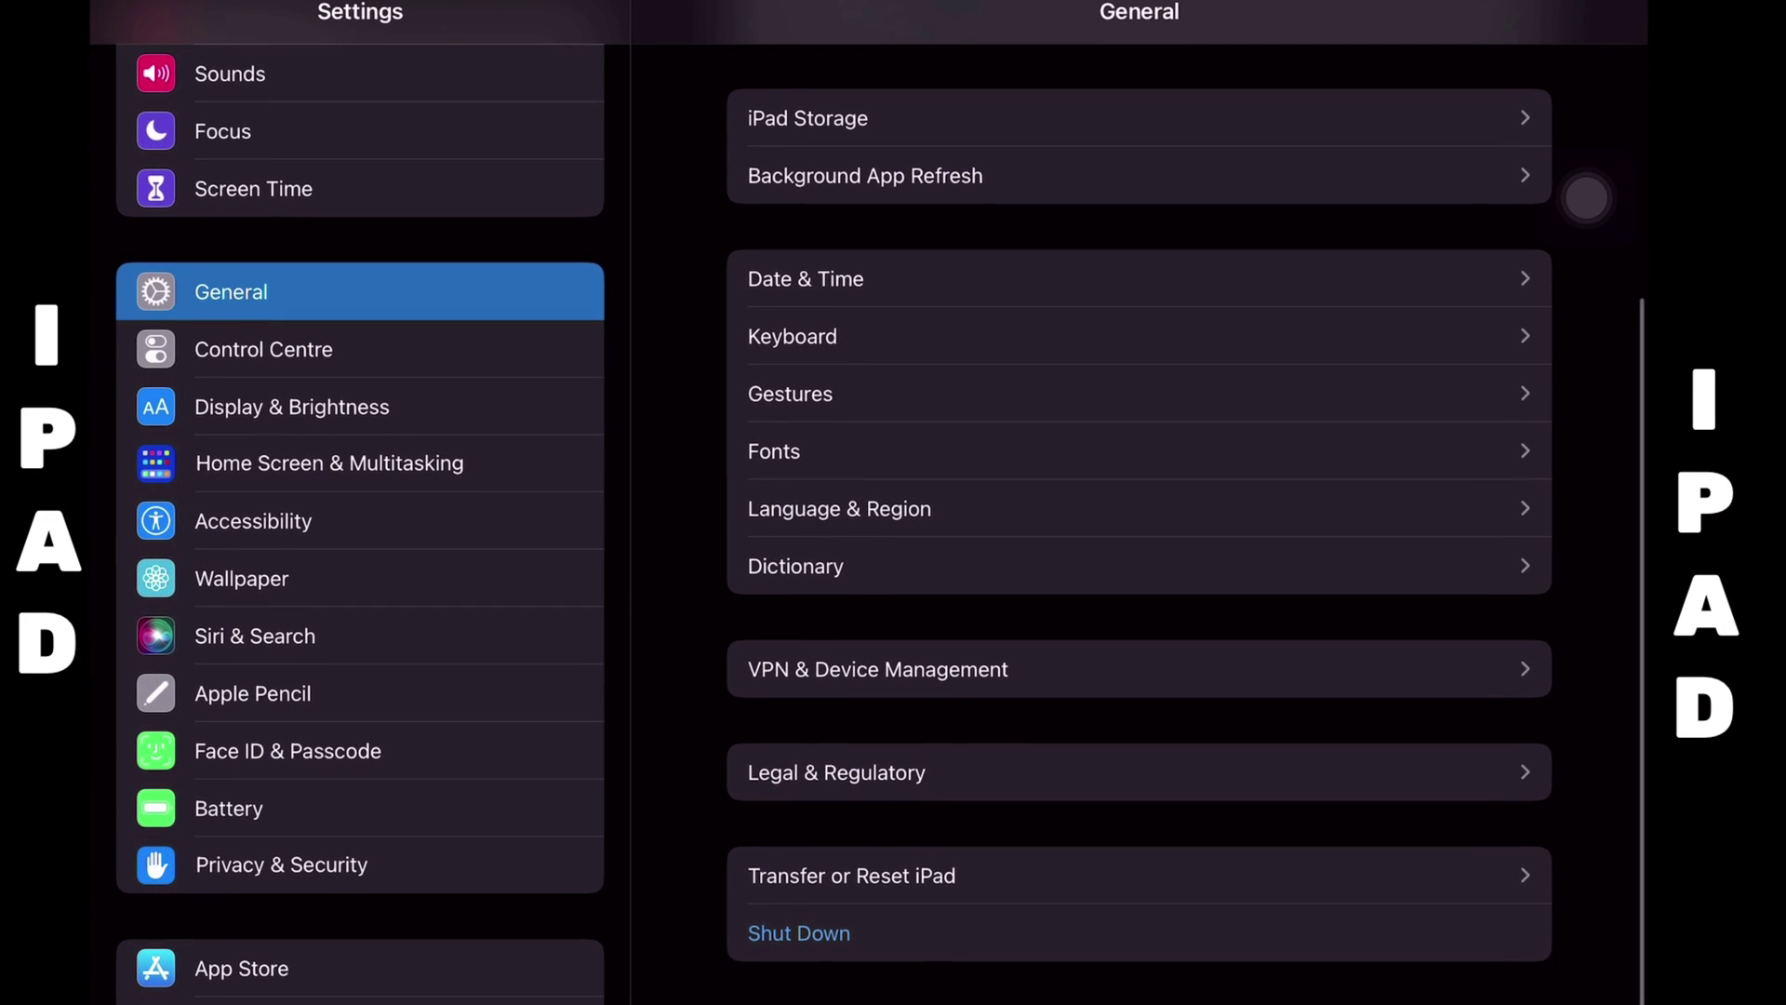
scroll(1586, 198, up, 5)
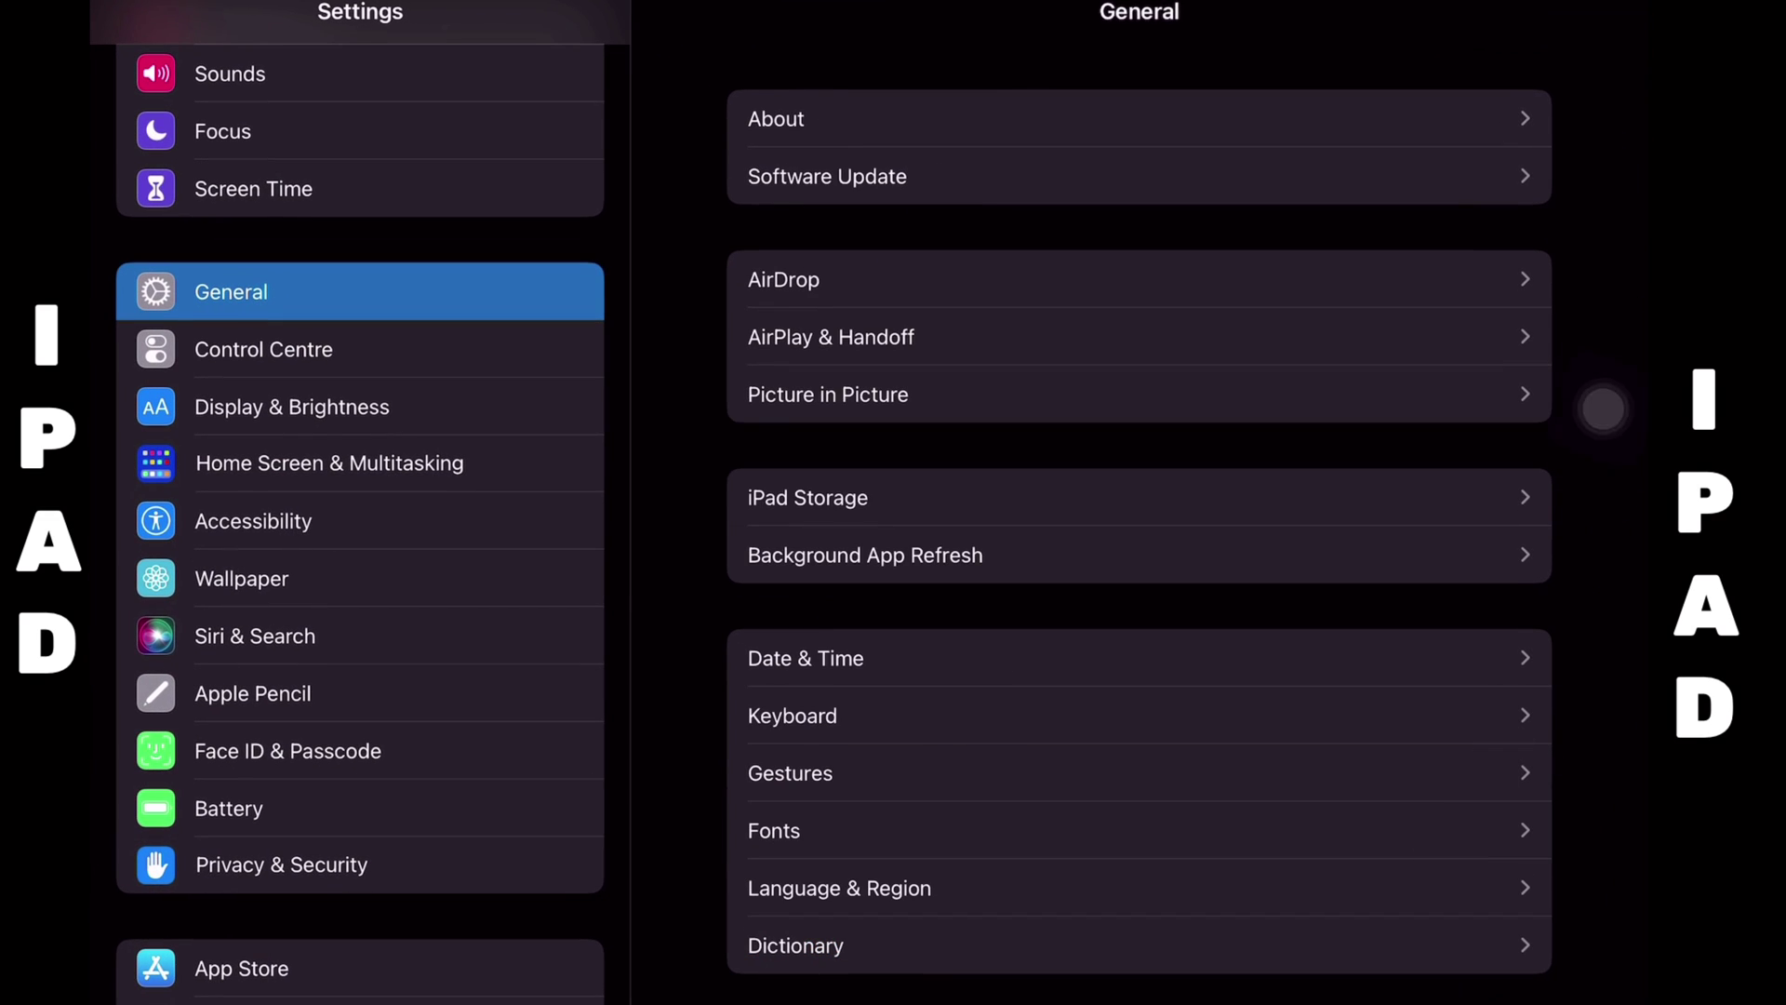
scroll(1586, 198, down, 5)
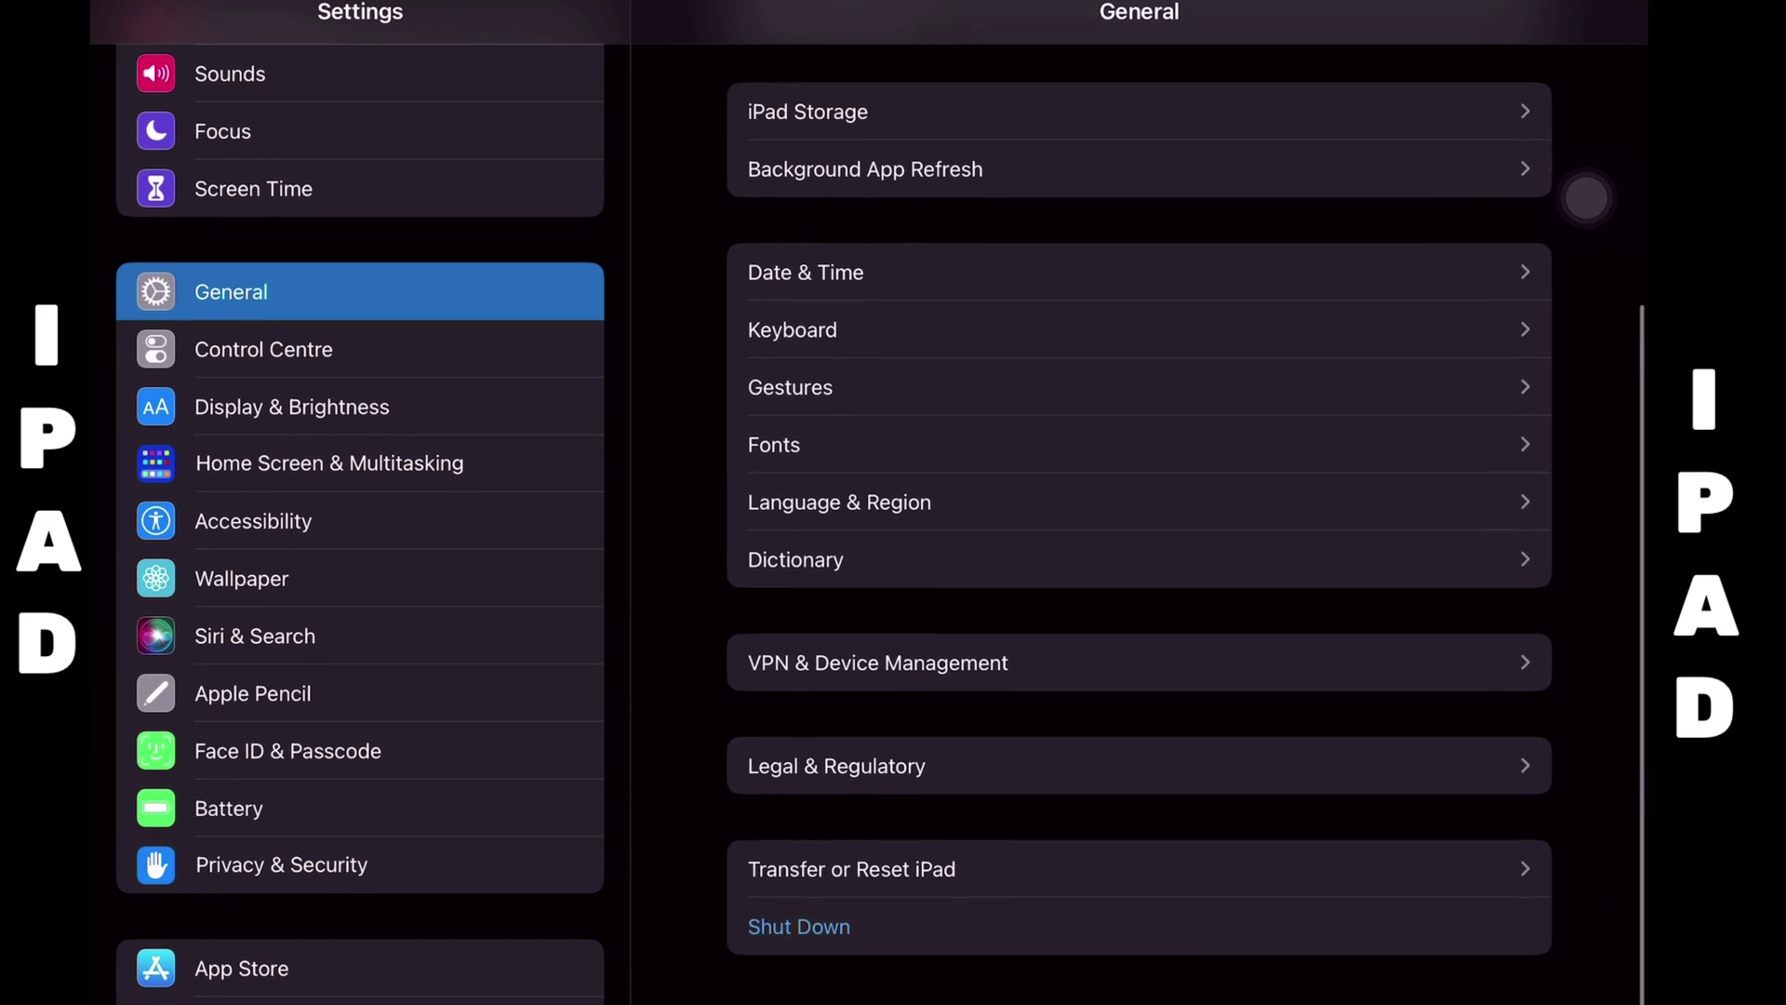
click(930, 666)
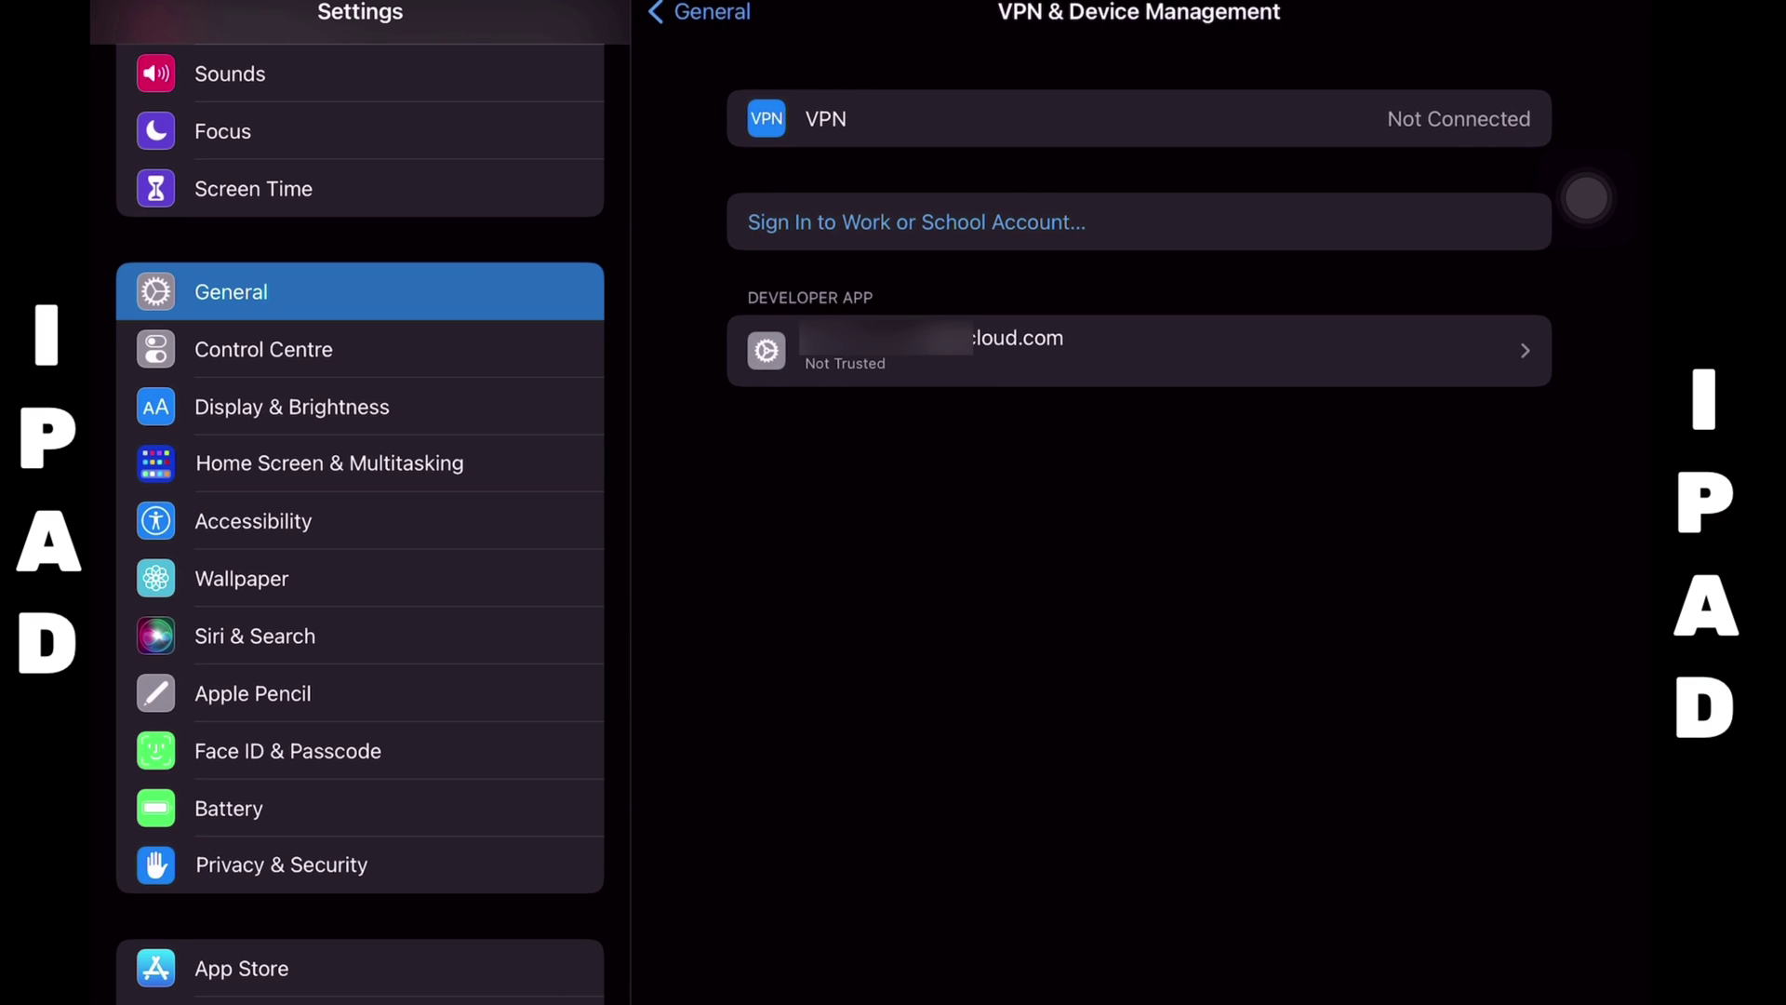
click(930, 351)
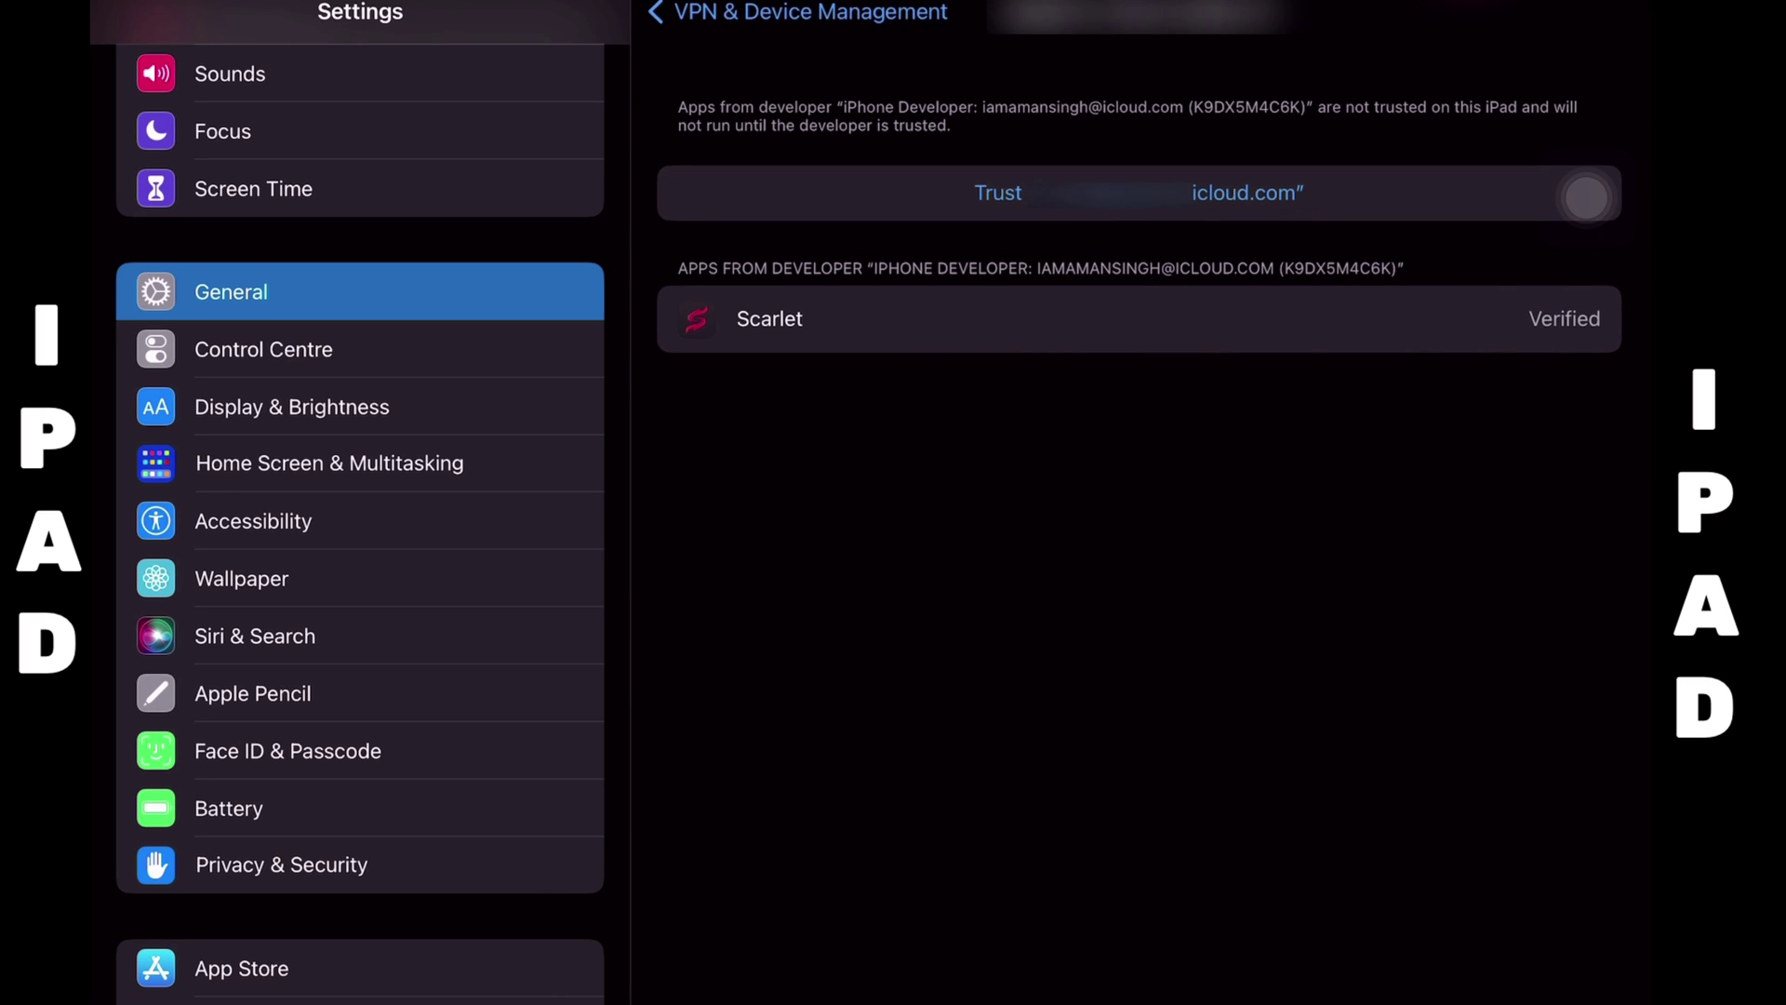
click(1586, 197)
- Confirm trusting the developer, then turn on Developer Mode in Privacy & Security
click(956, 611)
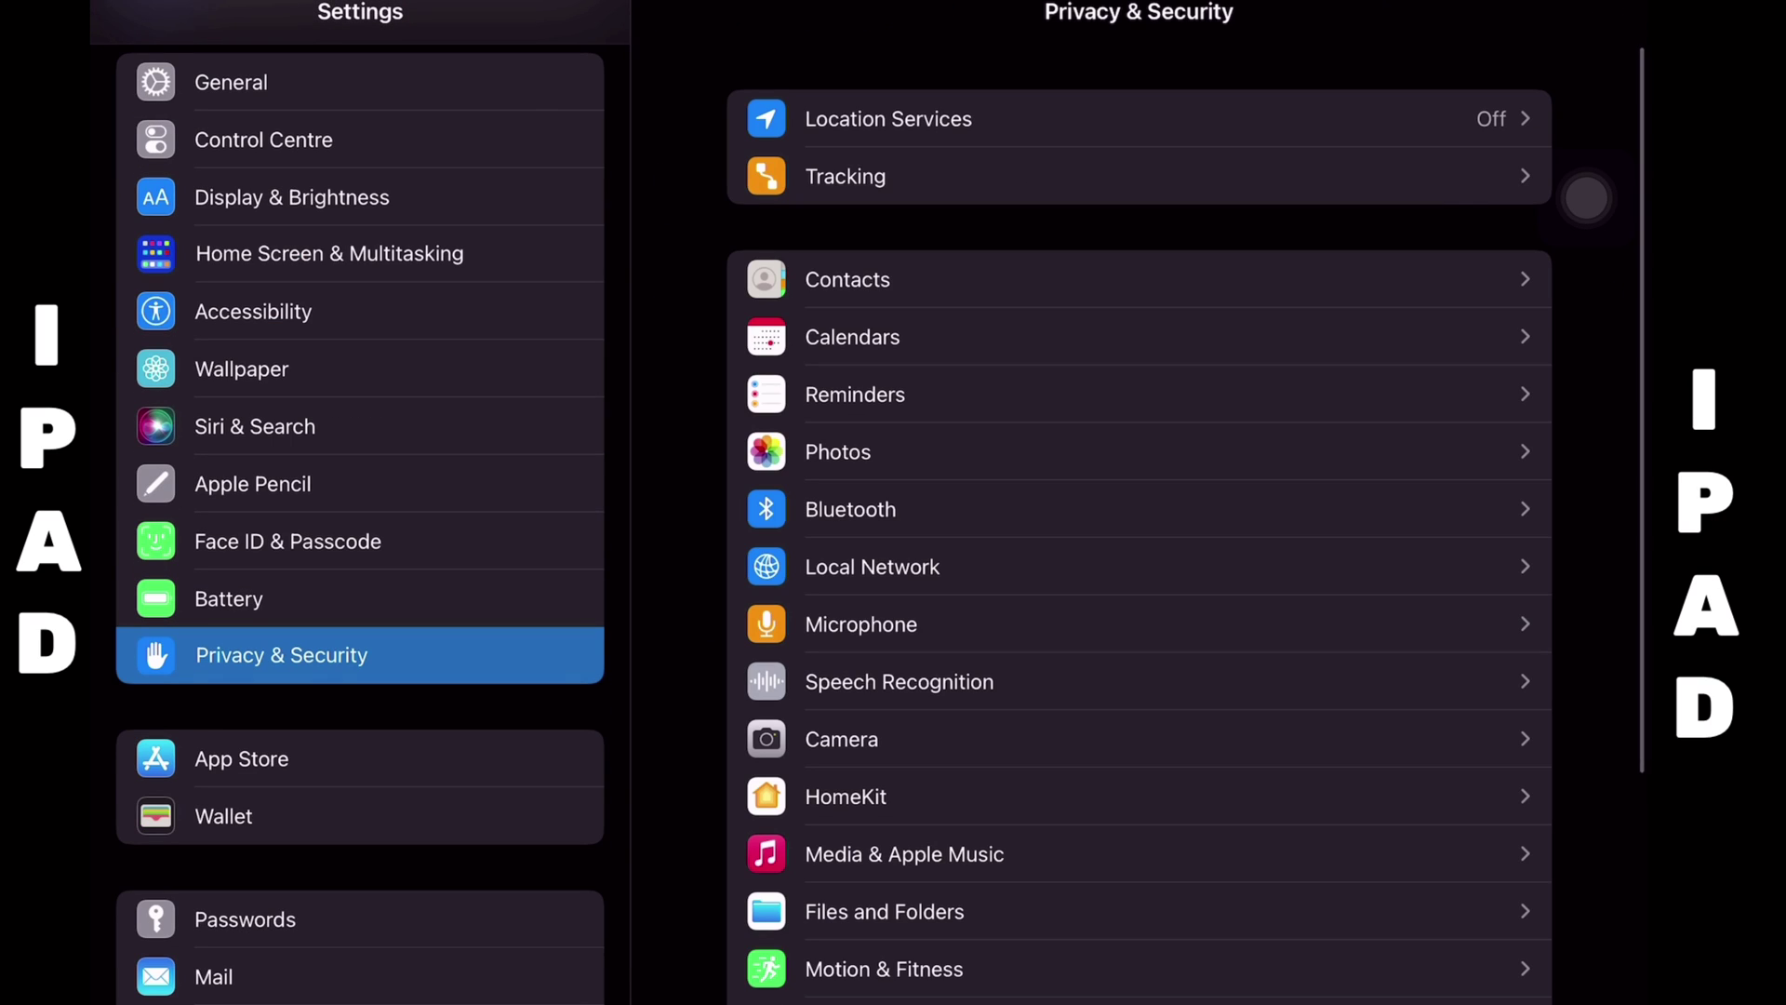
scroll(1587, 197, down, 5)
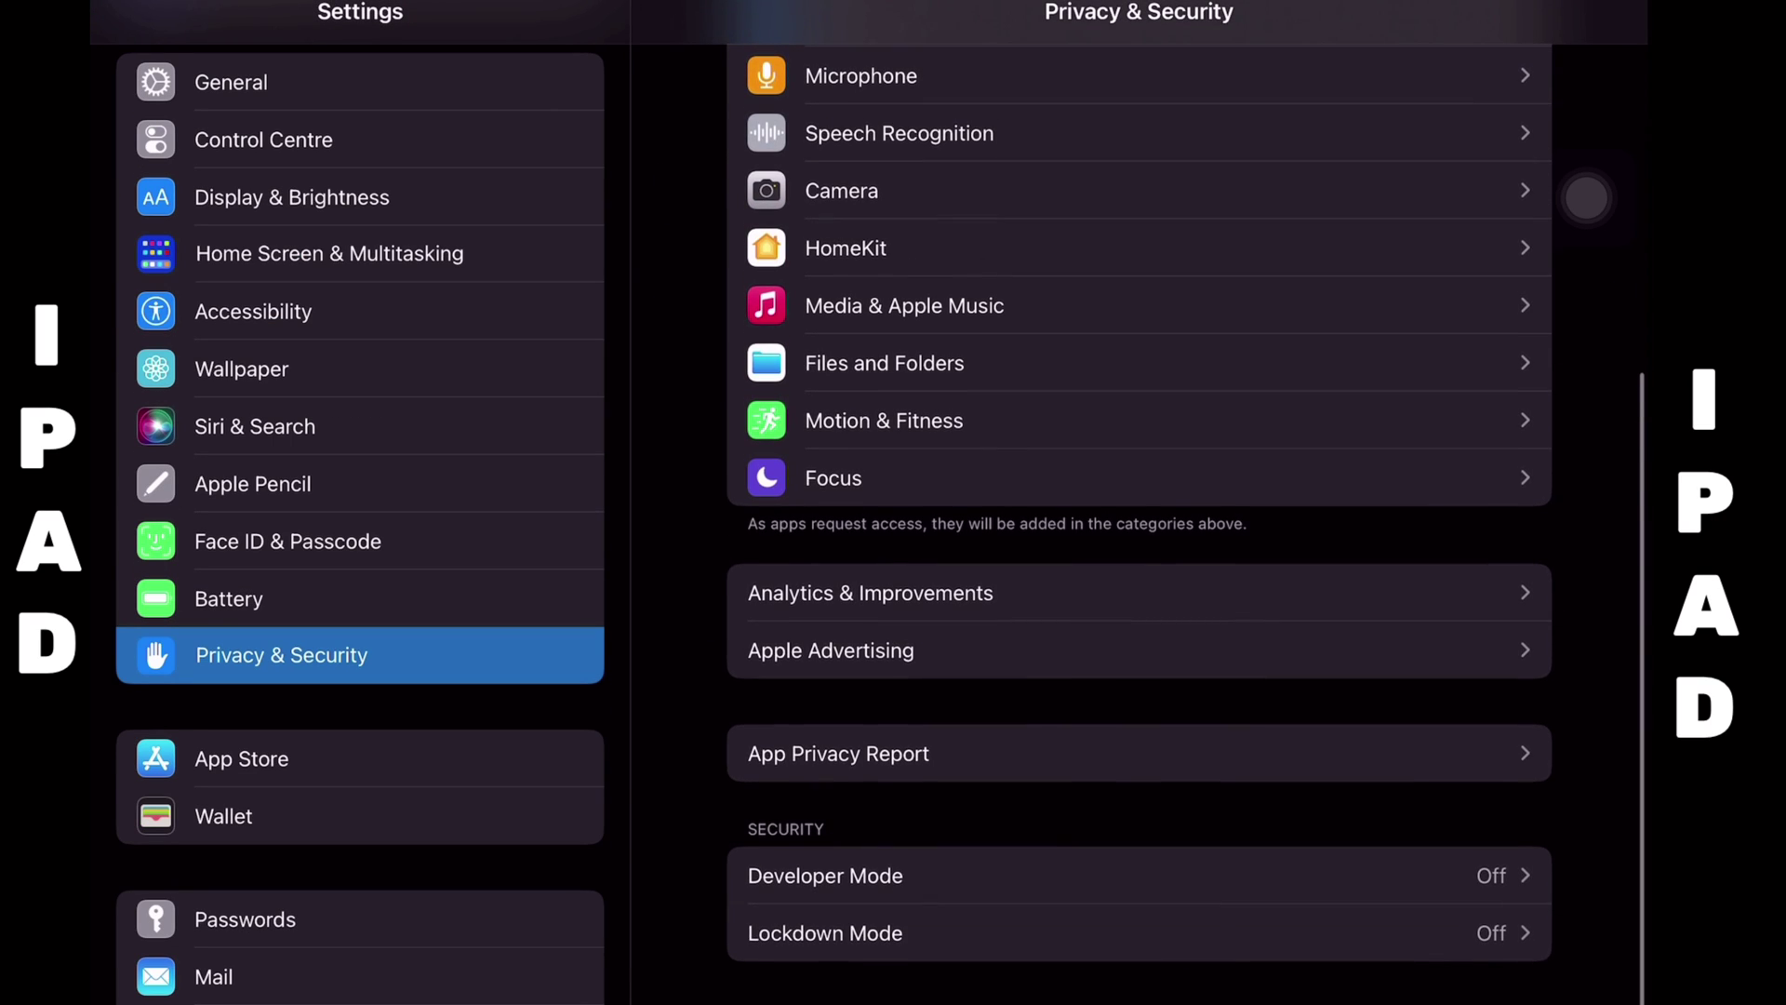
click(826, 875)
click(1498, 118)
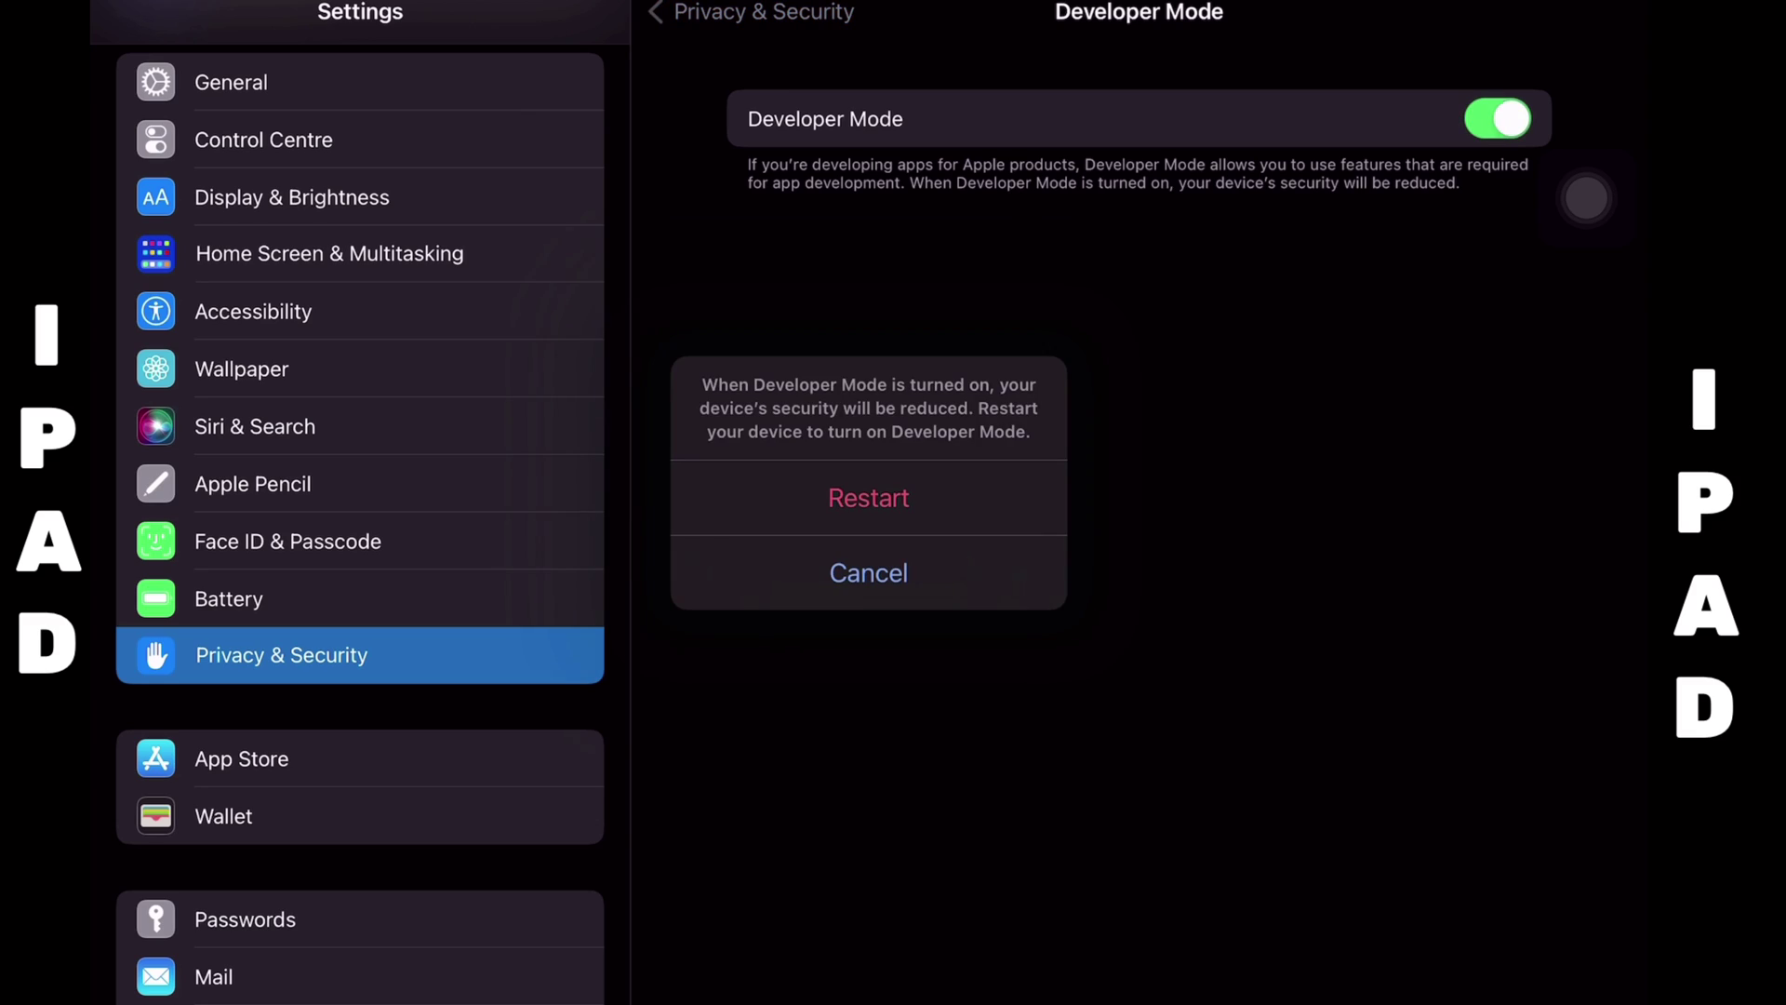